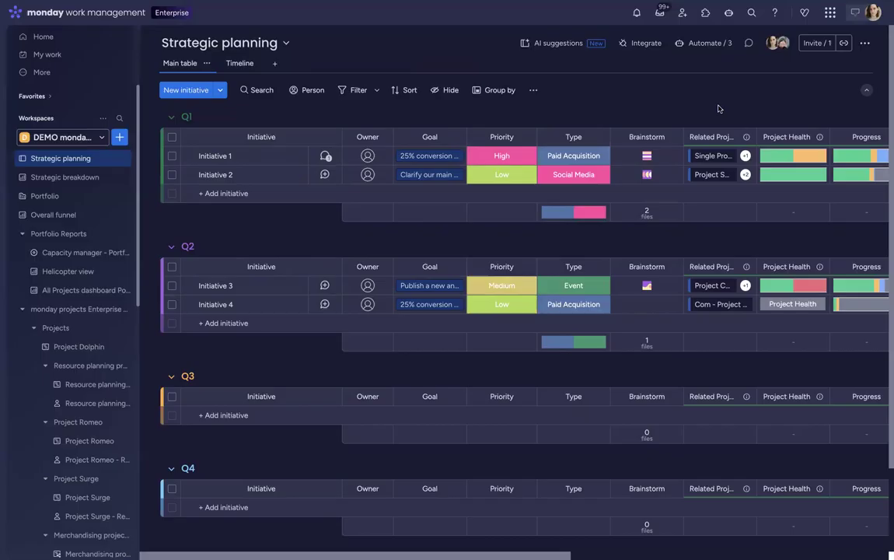
# - Review the Strategic planning initiatives in the Timeline view through 2027, and return to the main table
pyautogui.hscroll(3, 718, 109)
pyautogui.hscroll(-3, 719, 109)
pyautogui.click(239, 65)
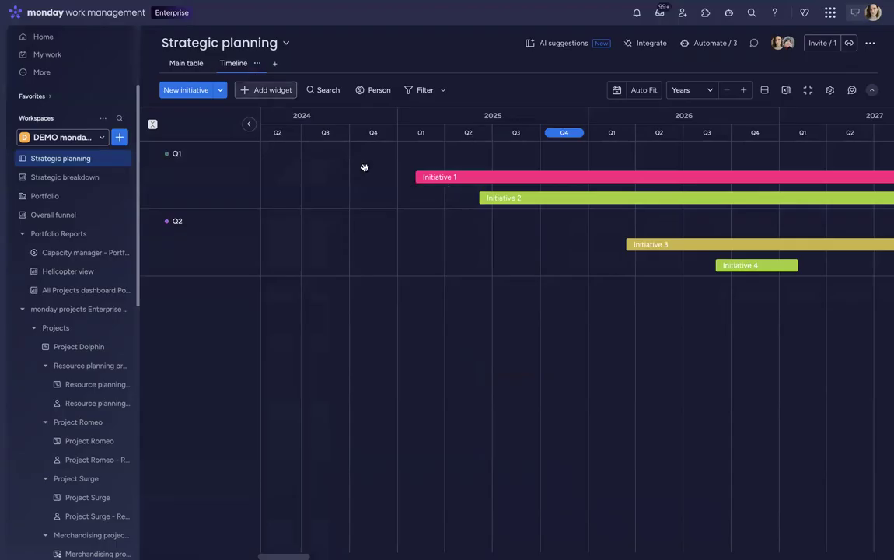
pyautogui.hscroll(3, 493, 164)
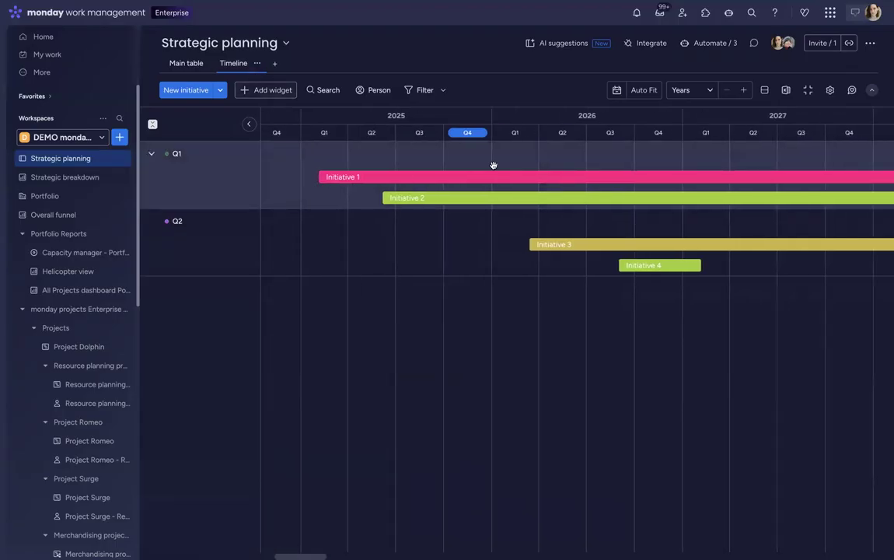
pyautogui.hscroll(2, 493, 165)
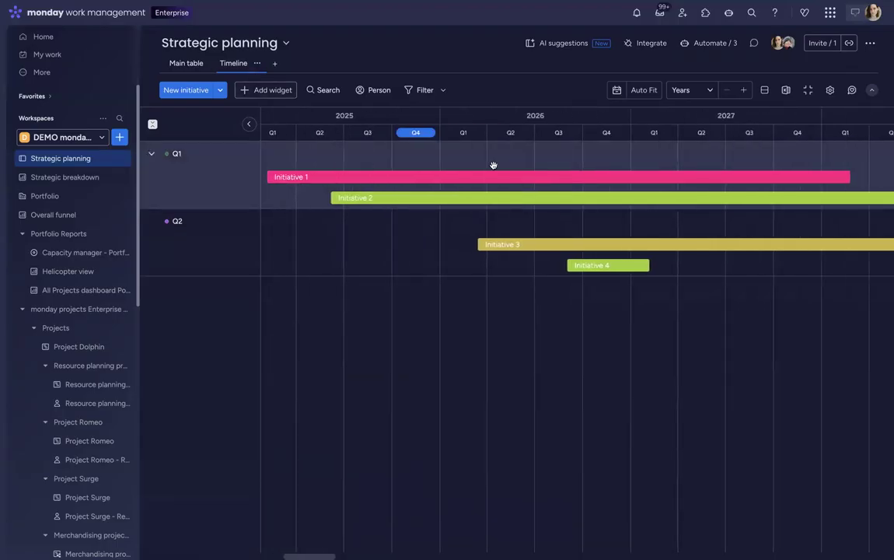
pyautogui.hscroll(1, 493, 165)
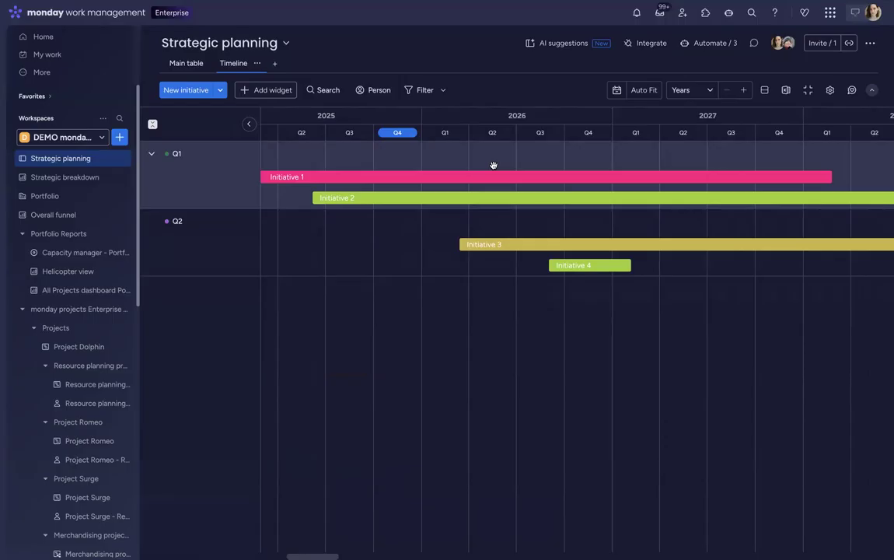
pyautogui.click(178, 65)
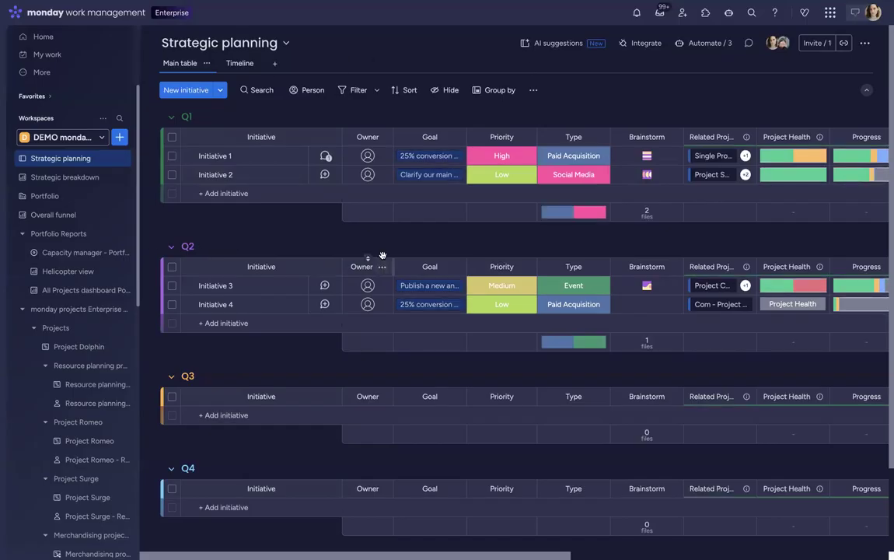
pyautogui.hscroll(2, 381, 255)
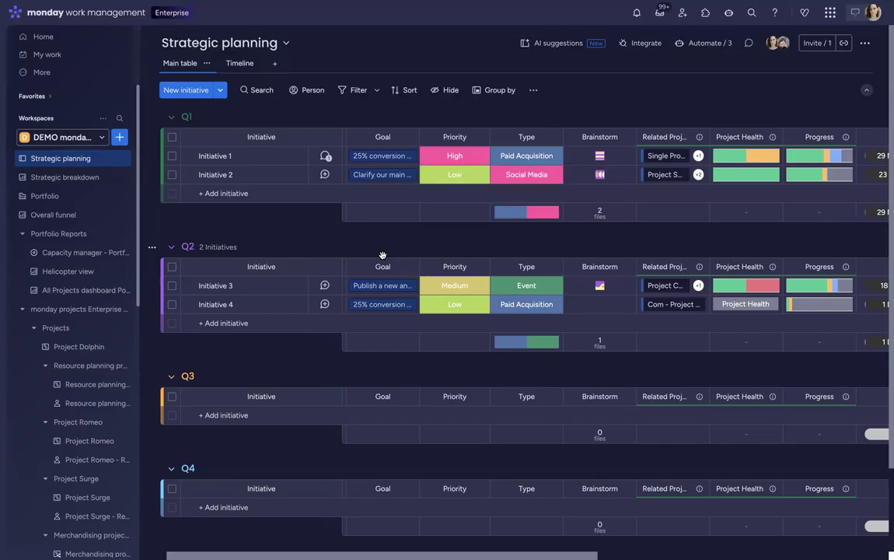
# - Open the Portfolio board and examine its project columns, from health and strategy through planned and actual timelines
pyautogui.click(56, 198)
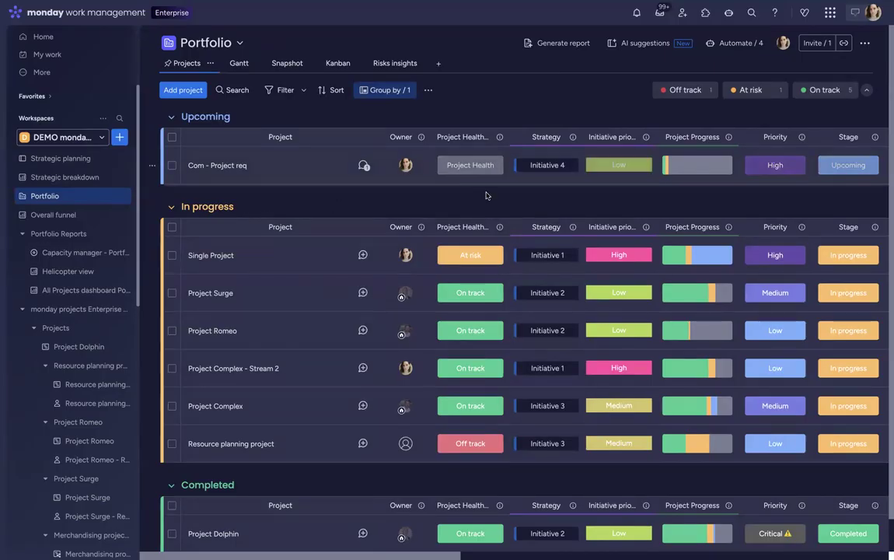
pyautogui.scroll(-1, 429, 194)
pyautogui.scroll(1, 486, 193)
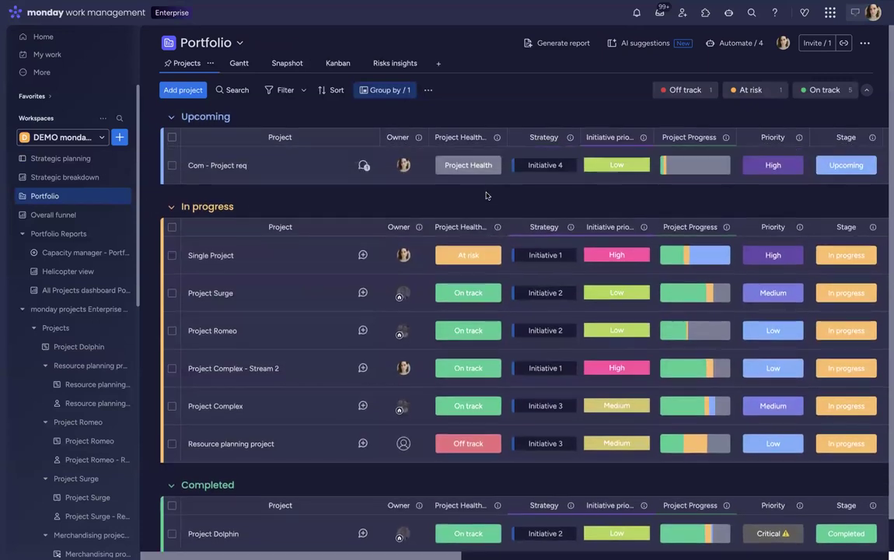
pyautogui.hscroll(2, 486, 193)
pyautogui.hscroll(-2, 486, 195)
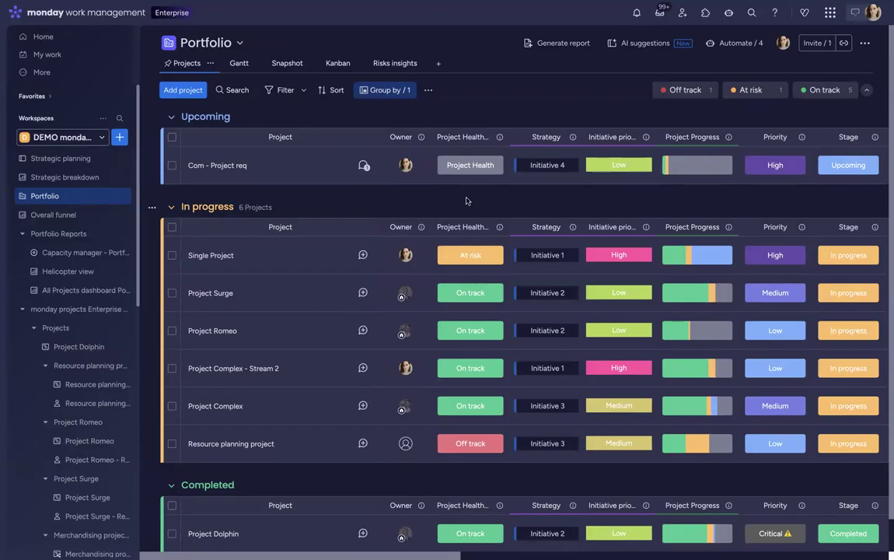
pyautogui.hscroll(1, 466, 201)
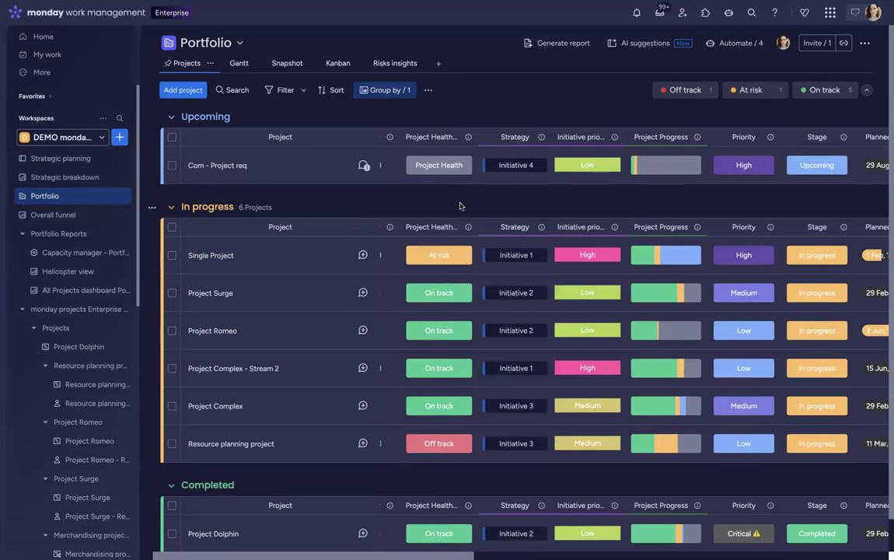
pyautogui.hscroll(2, 459, 206)
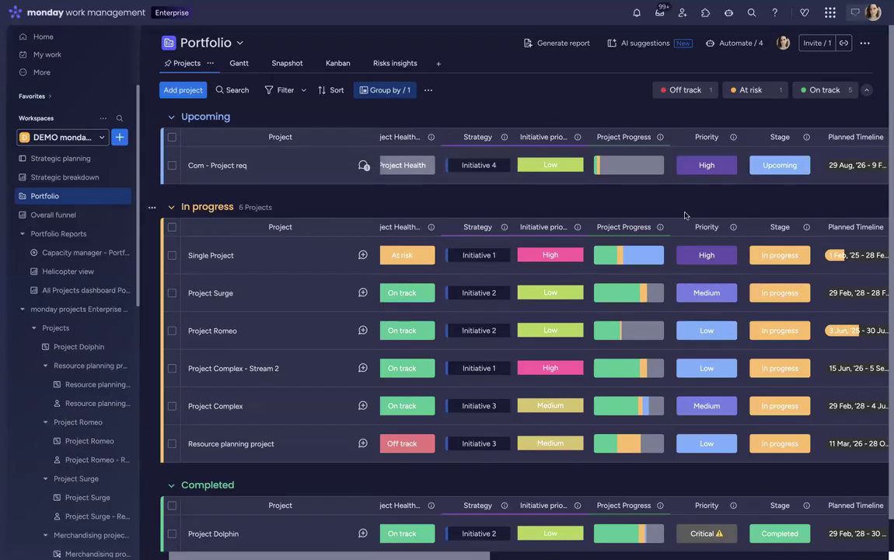
pyautogui.hscroll(3, 685, 210)
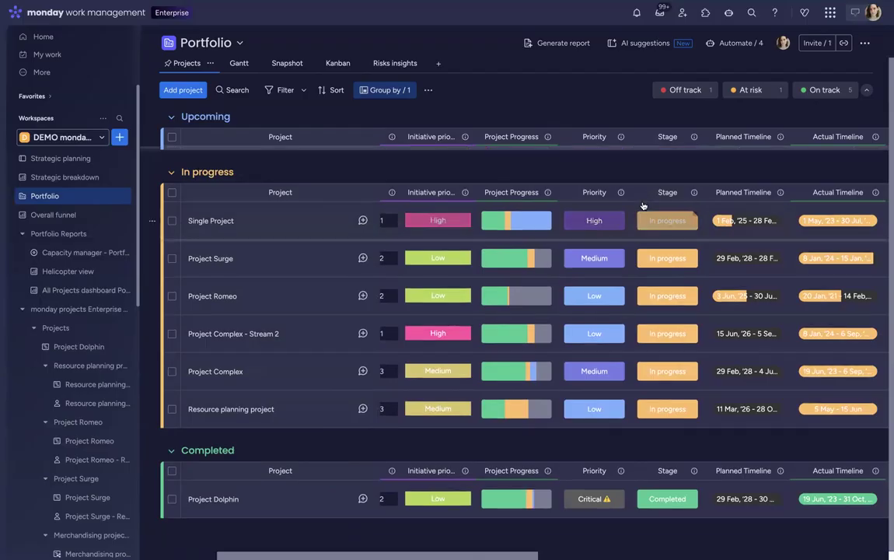
pyautogui.hscroll(-5, 642, 205)
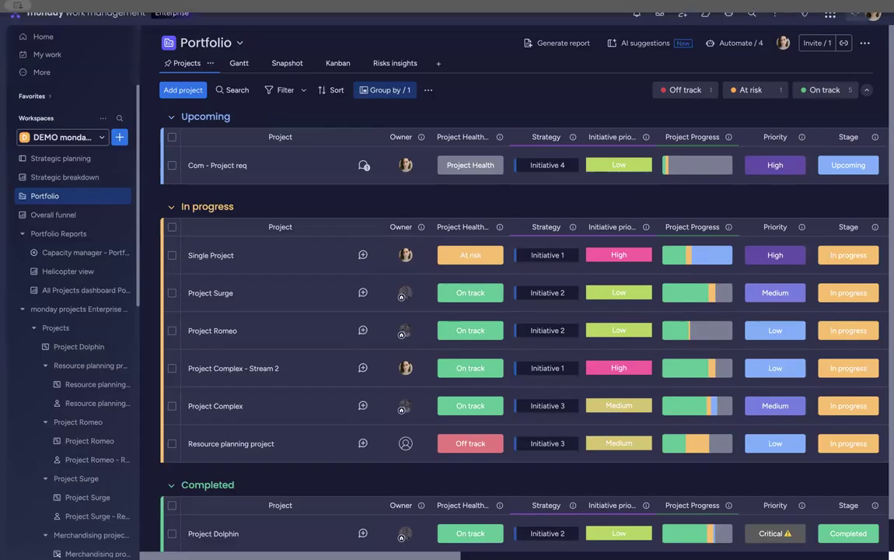
# - Show the portfolio as a Gantt chart and examine the project dependencies back to 2023
pyautogui.click(239, 64)
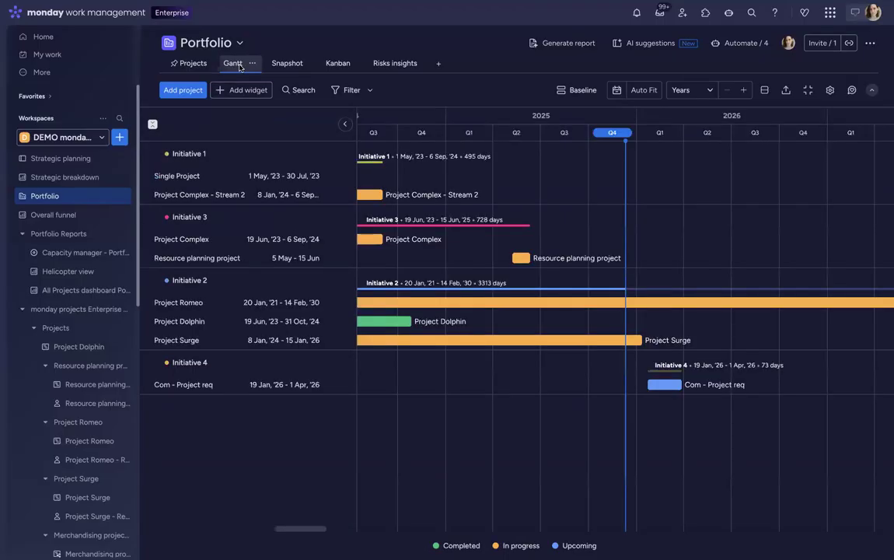
pyautogui.hscroll(-5, 619, 206)
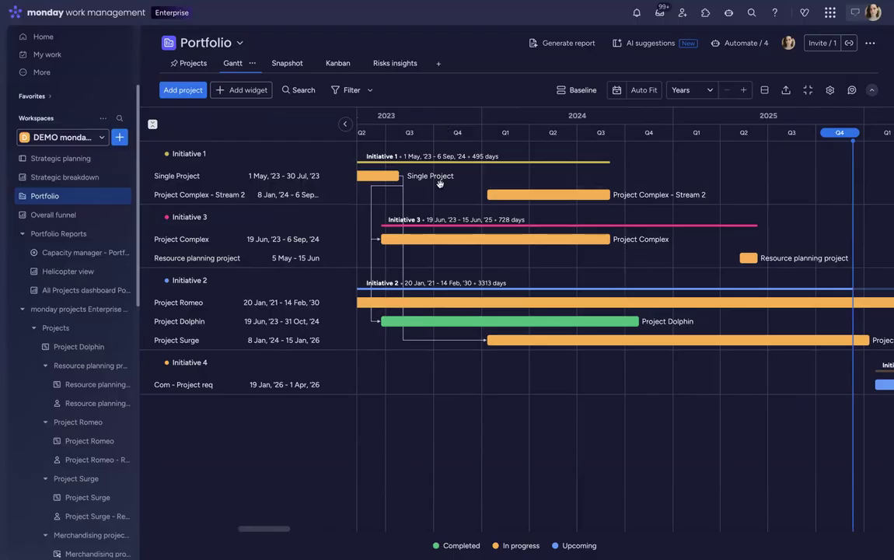
pyautogui.hscroll(-5, 450, 241)
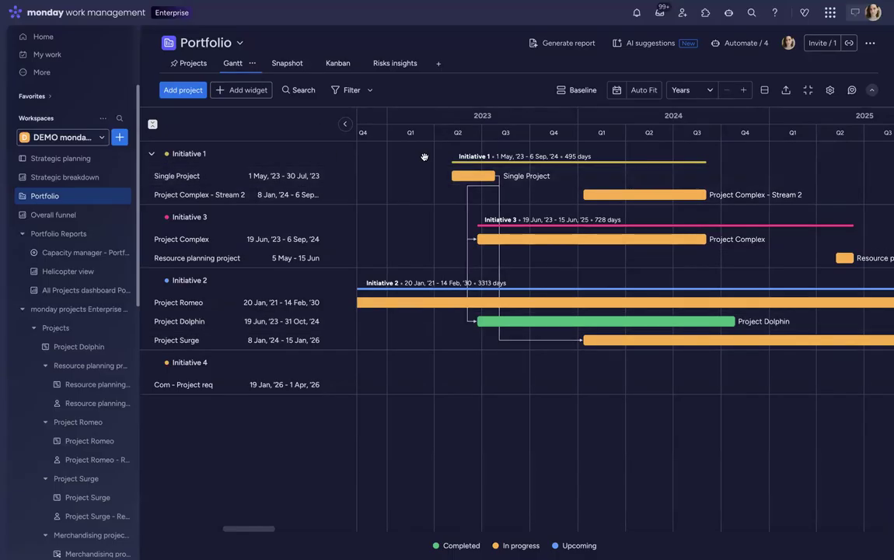
# - Open the portfolio's Risks insights and expand the risk severity and risk type filters to examine the breakdown
pyautogui.click(394, 65)
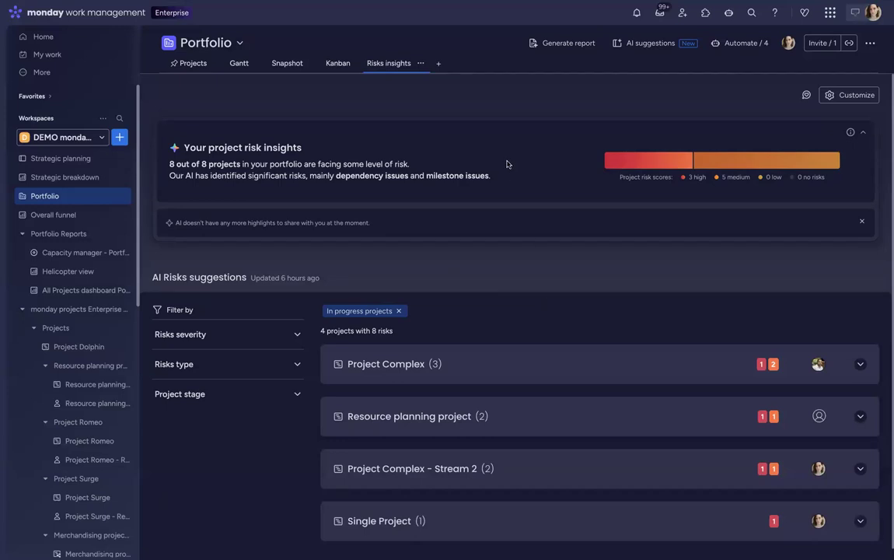
pyautogui.scroll(-1, 507, 164)
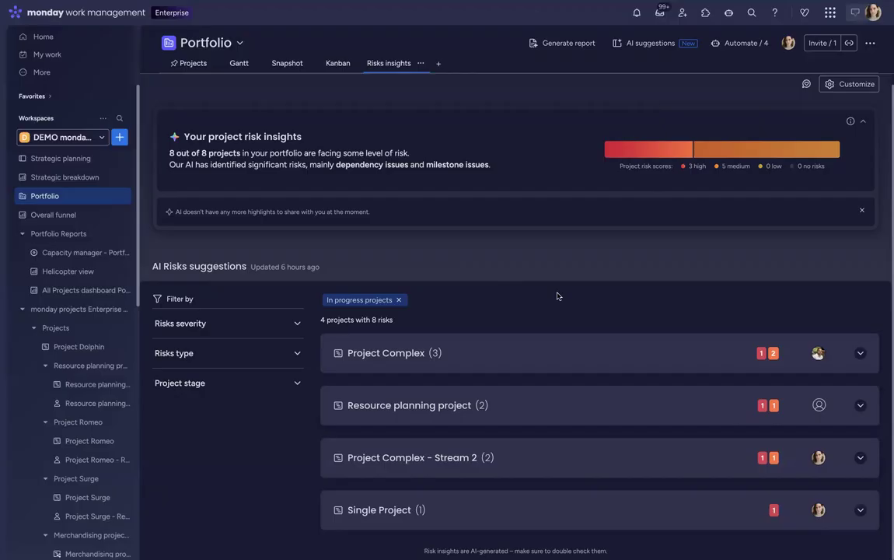
pyautogui.click(296, 325)
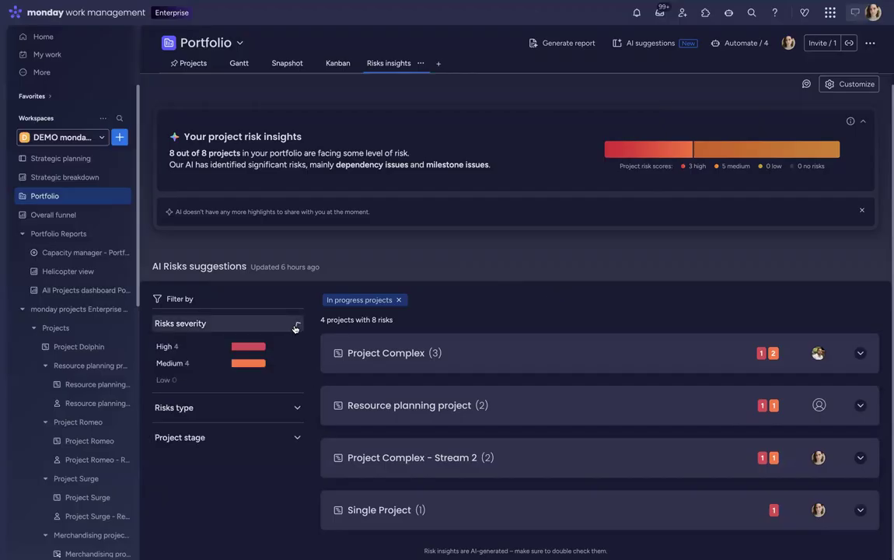
pyautogui.click(297, 412)
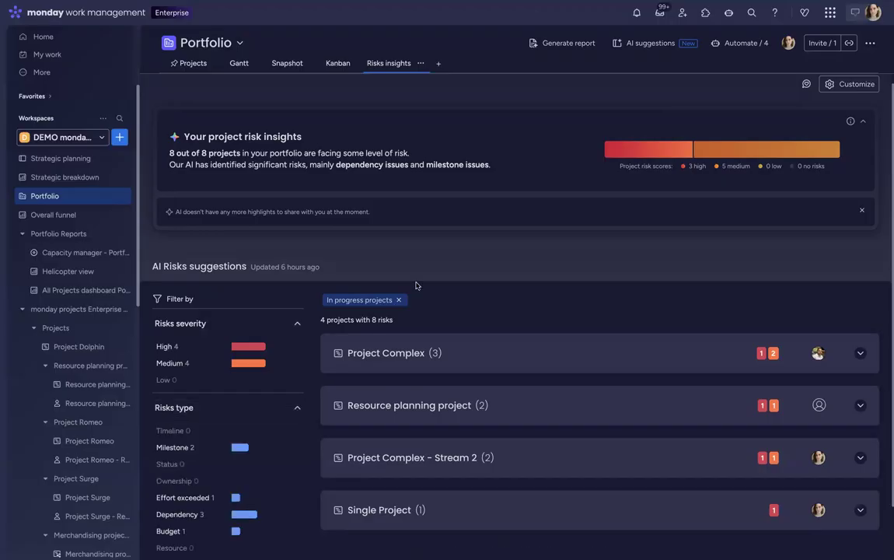
pyautogui.scroll(-1, 416, 285)
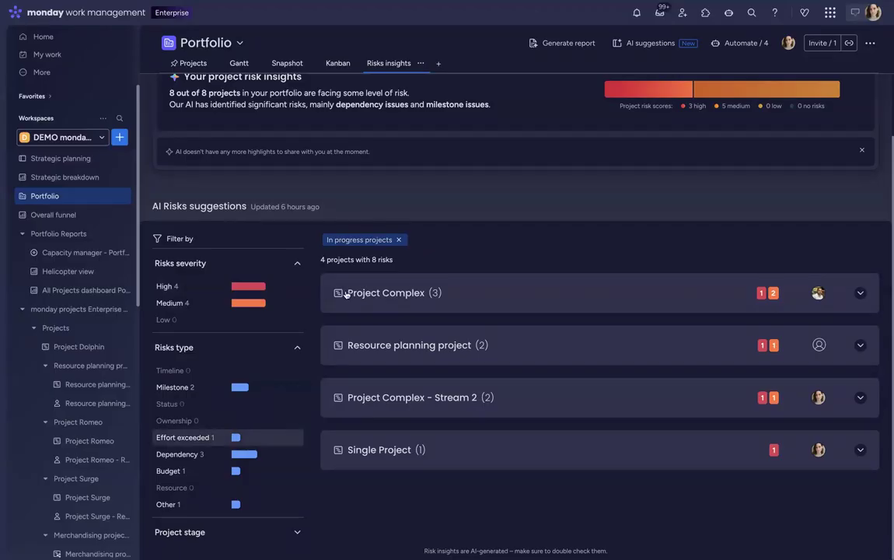
pyautogui.scroll(1, 495, 200)
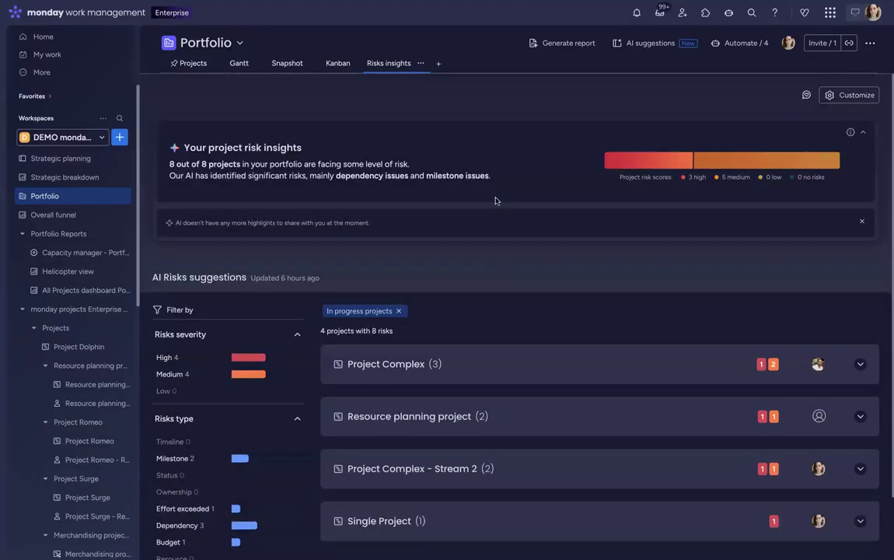
pyautogui.scroll(-1, 495, 201)
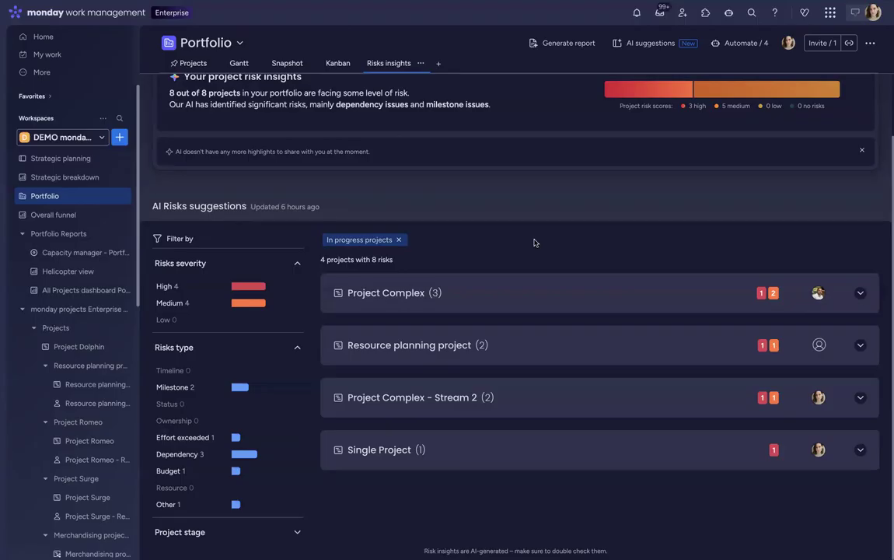
# - Expand Project Complex's risks and view the options for addressing its risk of dependencies affecting multiple activities
pyautogui.click(472, 302)
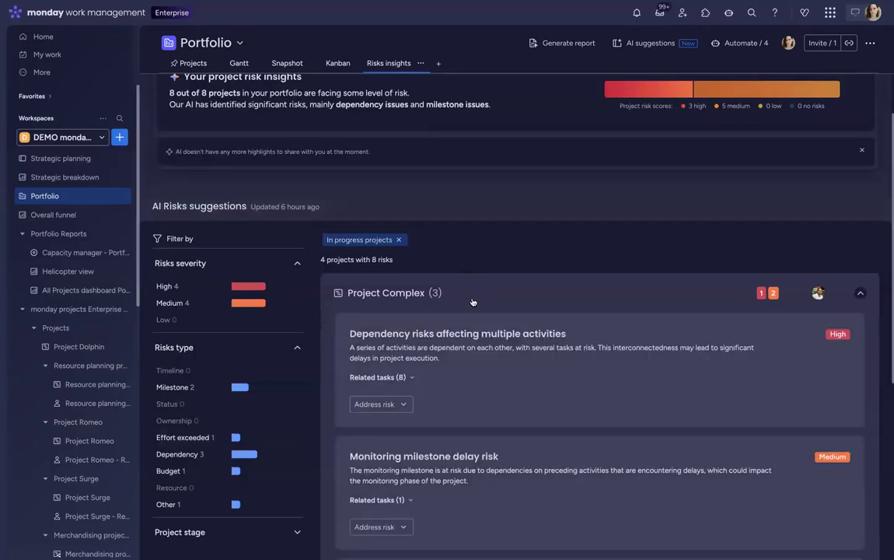
pyautogui.scroll(-3, 472, 302)
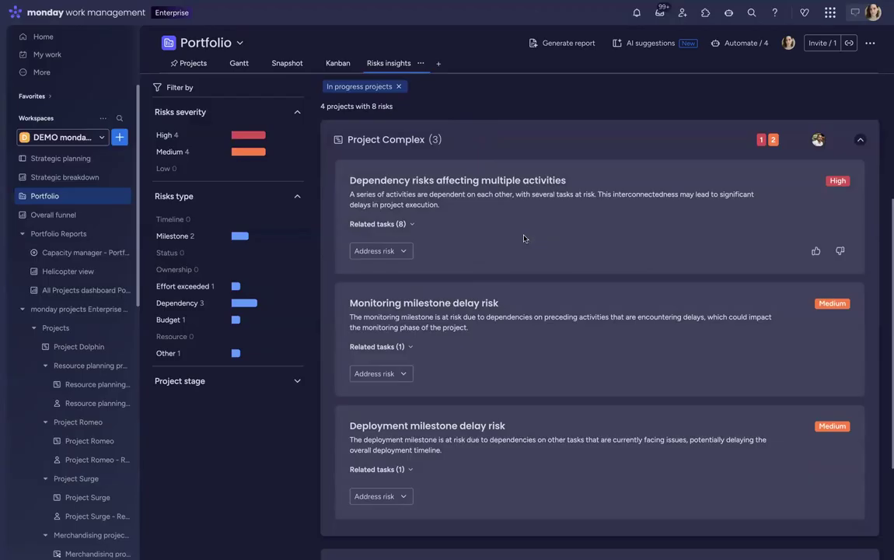
pyautogui.click(377, 250)
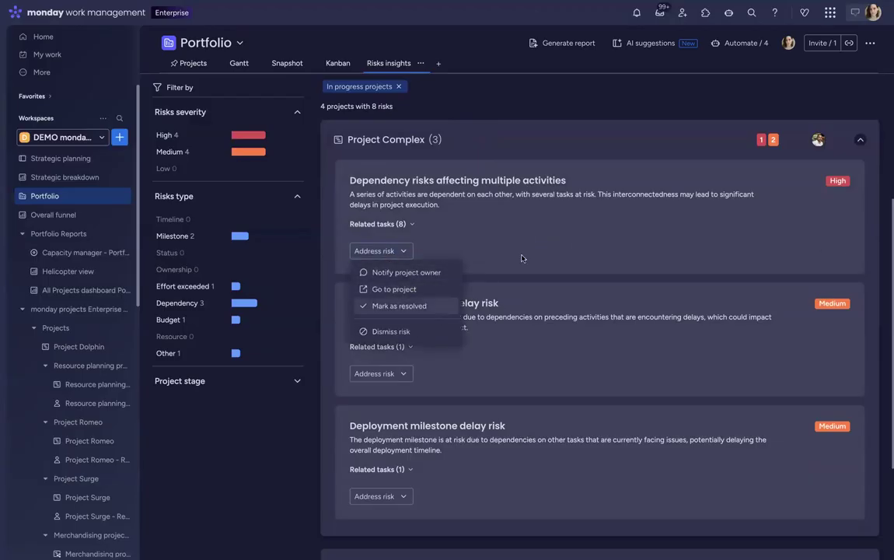
pyautogui.click(576, 245)
pyautogui.scroll(-4, 576, 245)
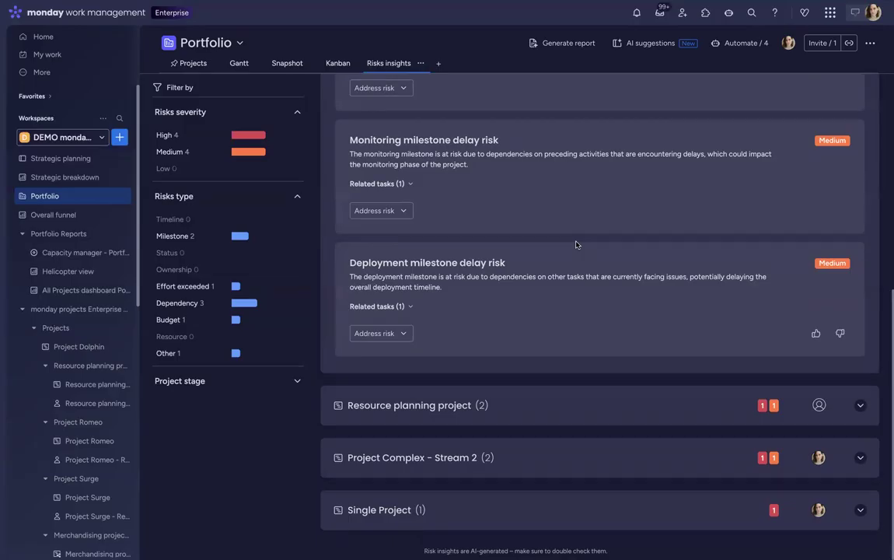
pyautogui.scroll(5, 576, 245)
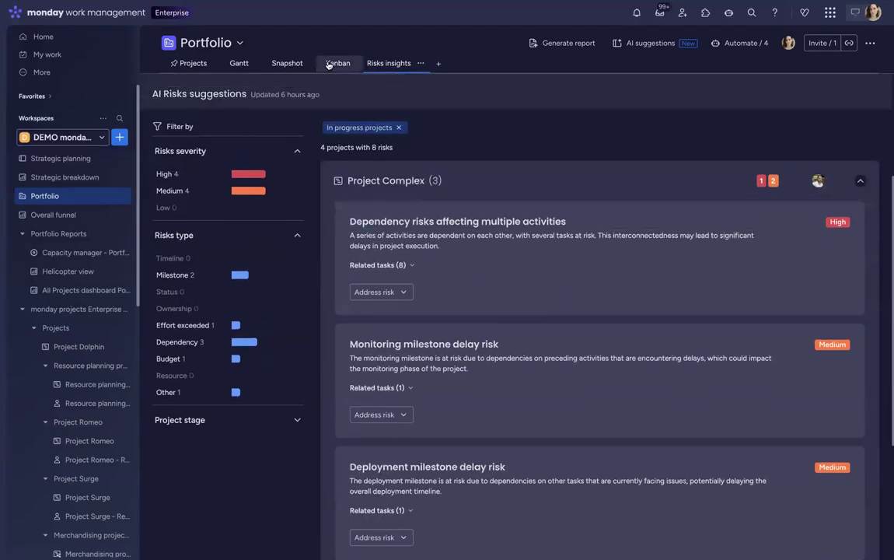
# - View the portfolio as a Kanban board and as a Snapshot, and return to the Projects table
pyautogui.click(328, 65)
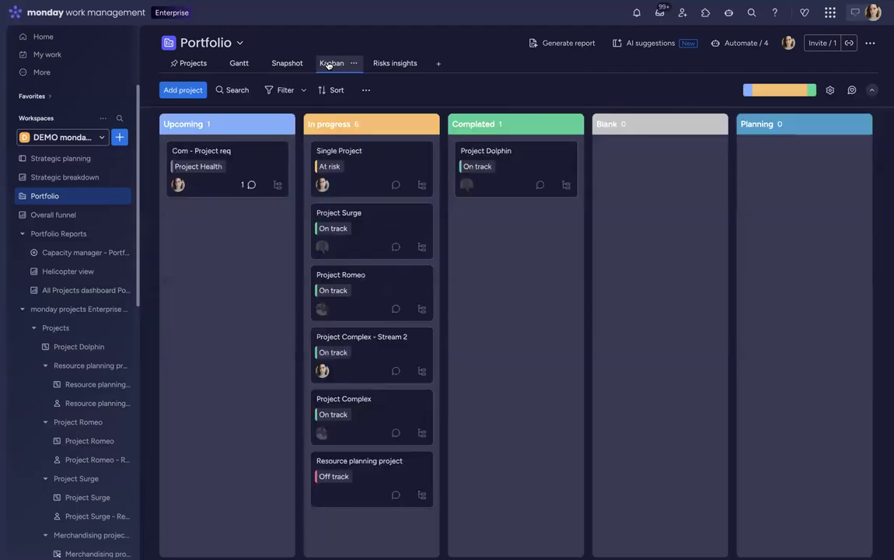
pyautogui.click(283, 63)
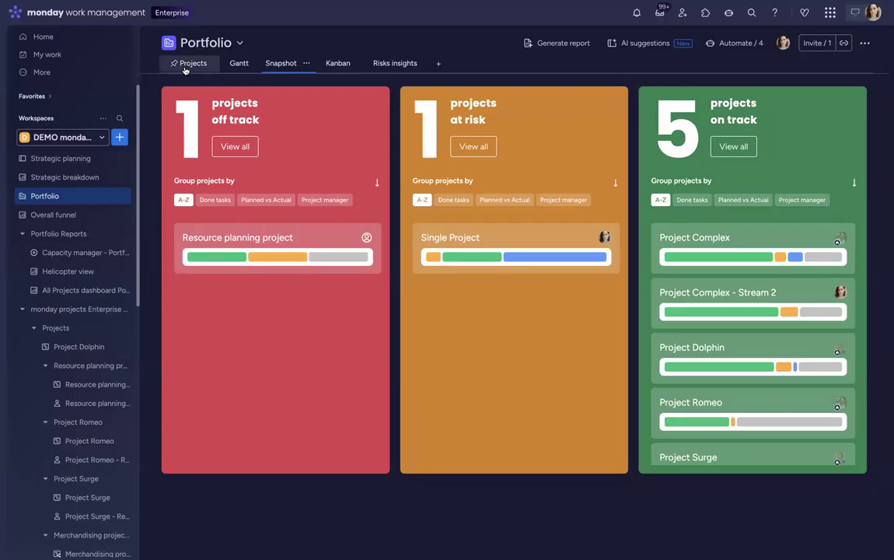
pyautogui.click(185, 68)
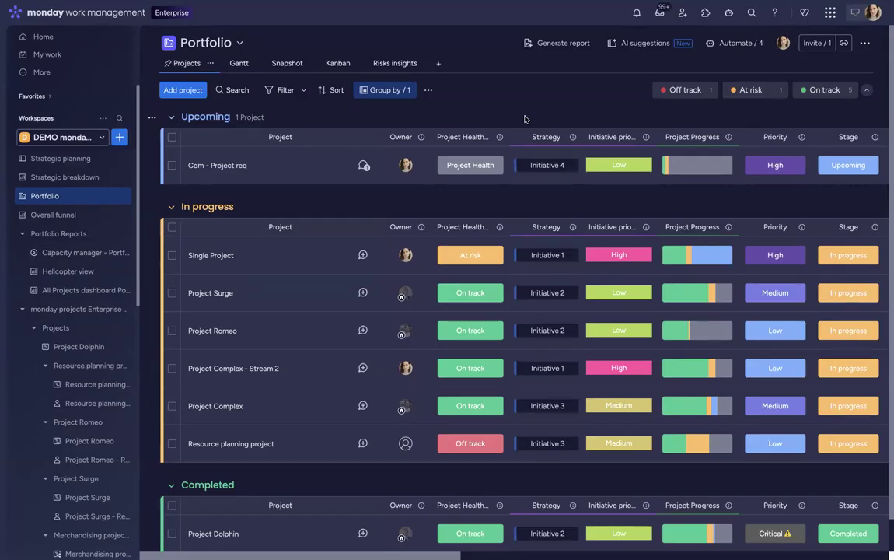
# - Open the Merchandising project board and look over its task groups, selecting and deselecting the "Upload final design for client approval" item
pyautogui.scroll(-1, 78, 385)
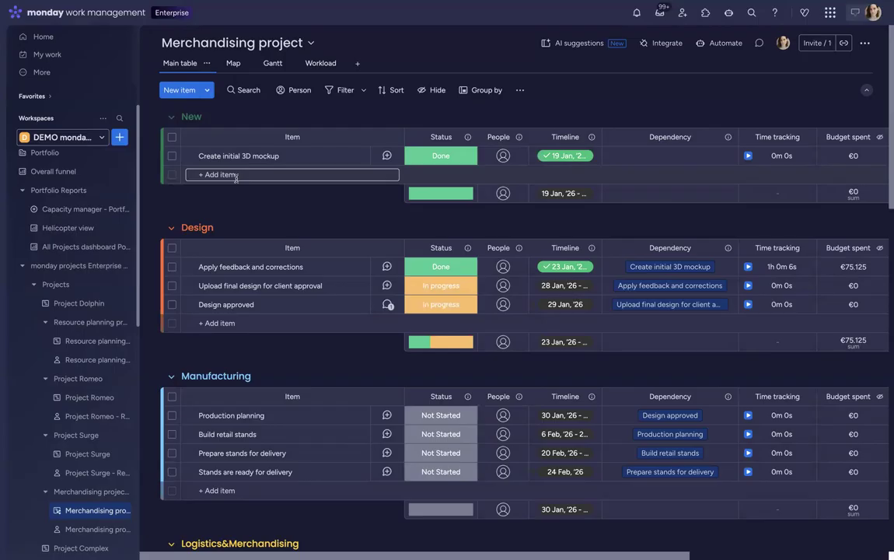
pyautogui.click(172, 286)
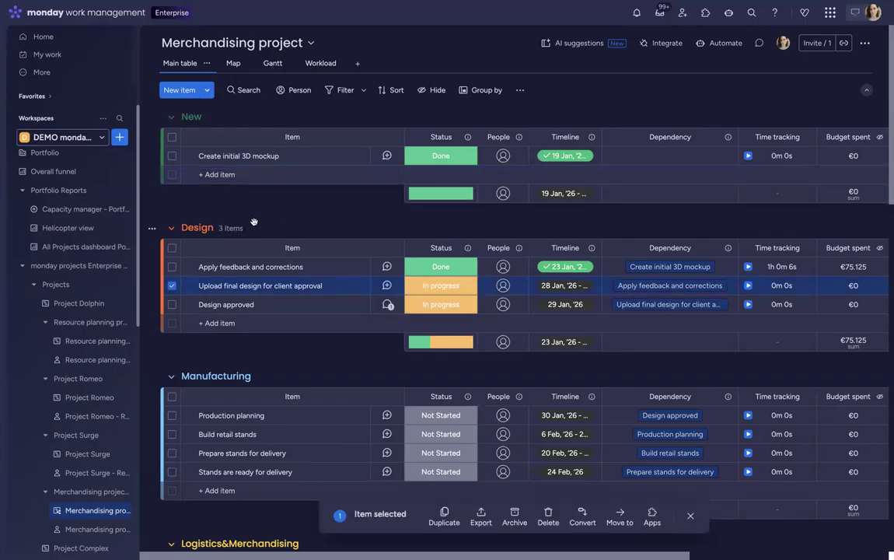
pyautogui.click(171, 285)
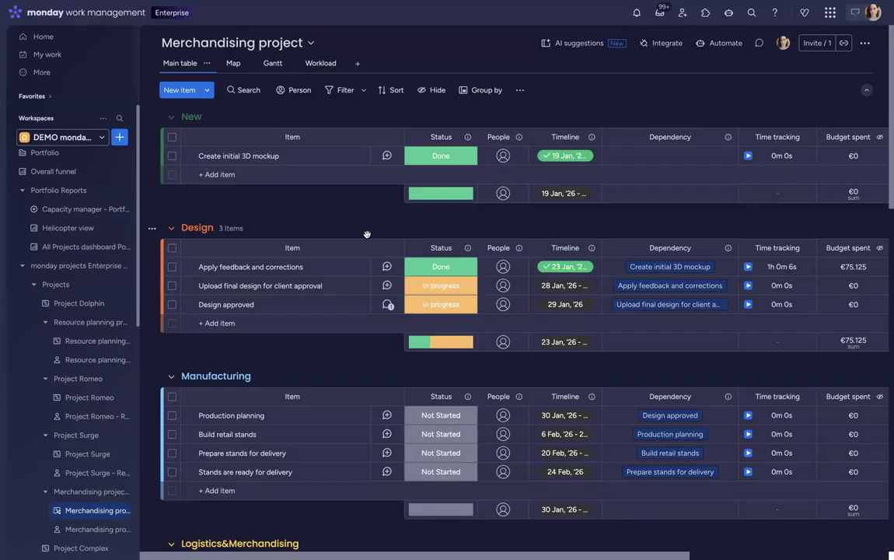
pyautogui.scroll(-1, 367, 234)
pyautogui.scroll(1, 366, 235)
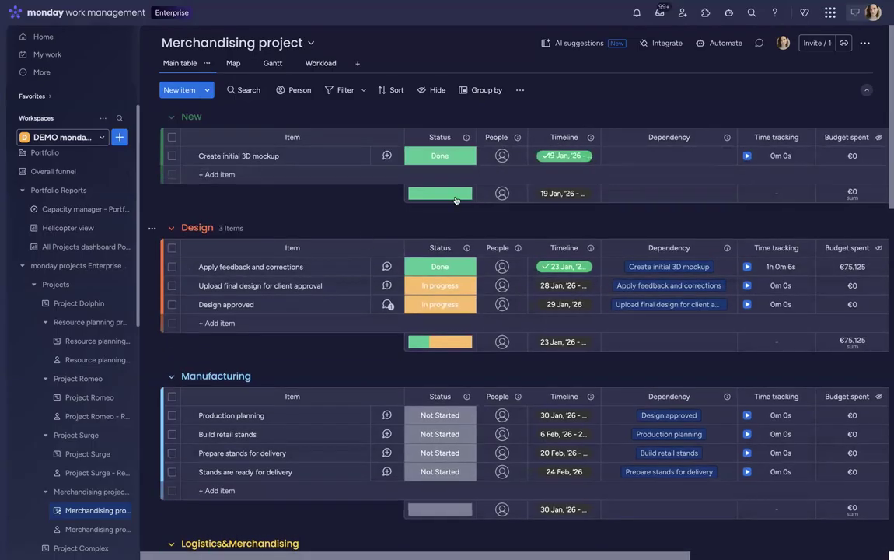
# - Assign the suggested person to the "Create initial 3D mockup" item in the New group
pyautogui.click(503, 155)
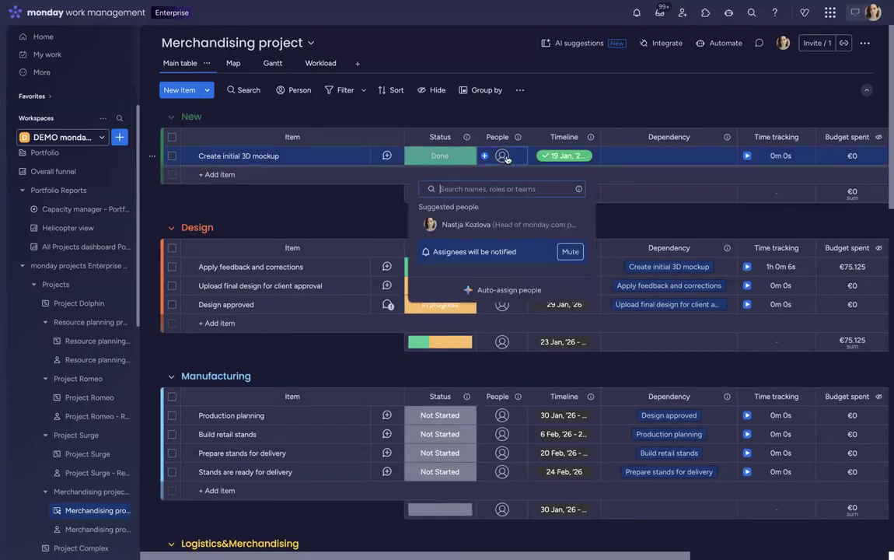
pyautogui.click(482, 220)
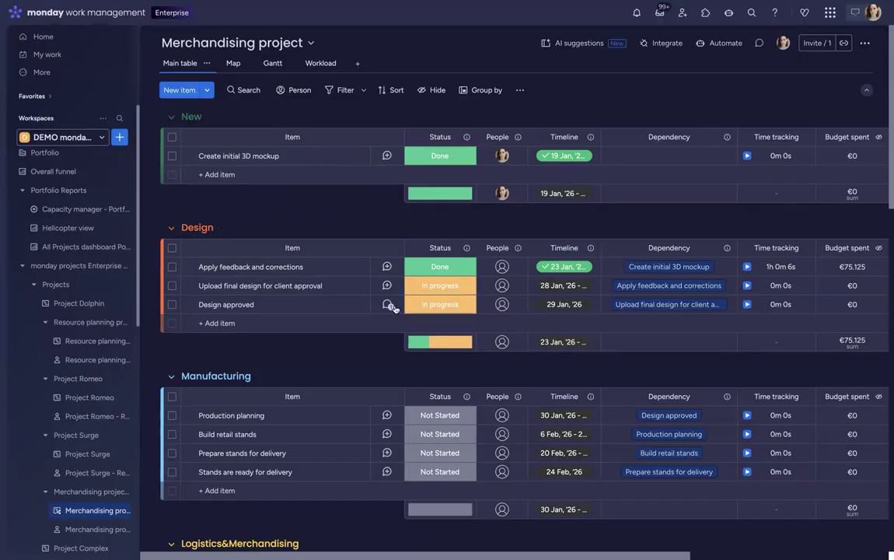
pyautogui.moveTo(479, 313); pyautogui.dragTo(481, 313)
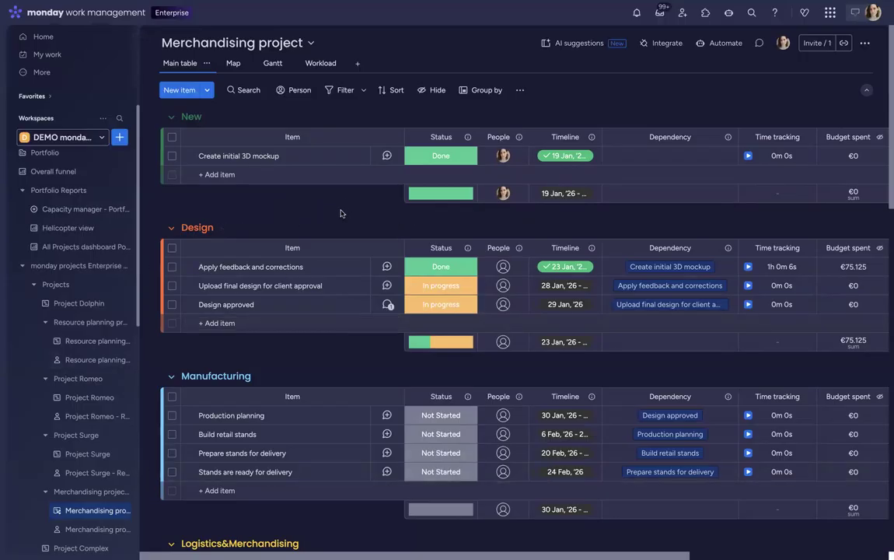
# - Set "Upload final design for client approval", "Design approved", "Production planning" and "Build retail stands" to Done, and "Prepare stands for delivery" to In progress
pyautogui.click(440, 286)
pyautogui.click(435, 381)
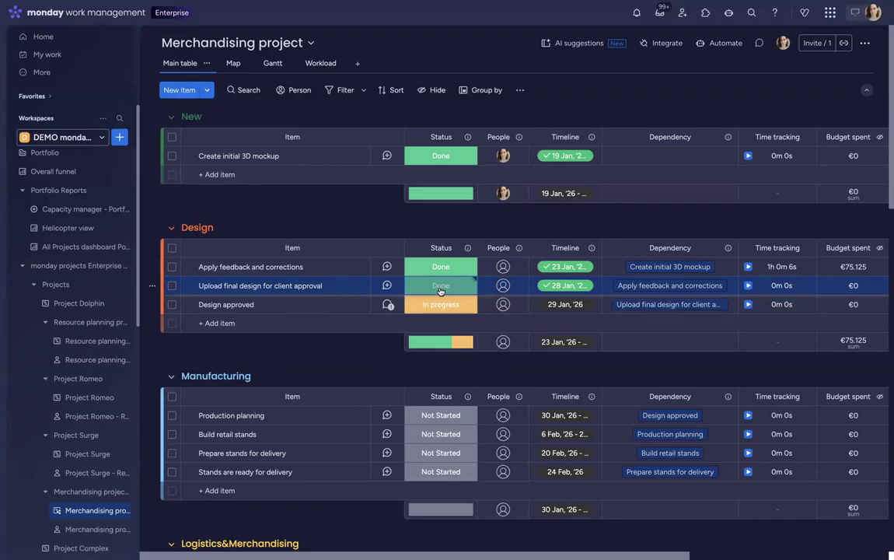
pyautogui.click(171, 305)
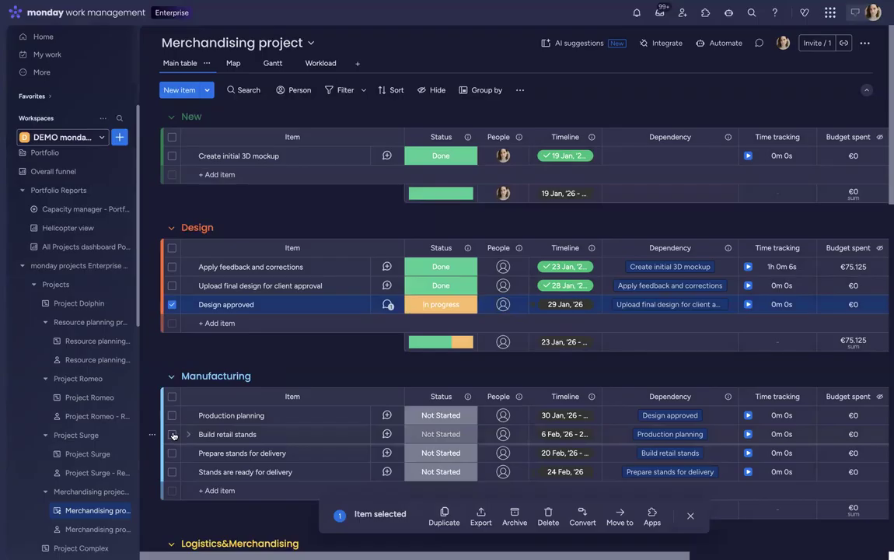
pyautogui.keyDown('shift'); pyautogui.click(171, 434); pyautogui.keyUp('shift')
pyautogui.click(441, 415)
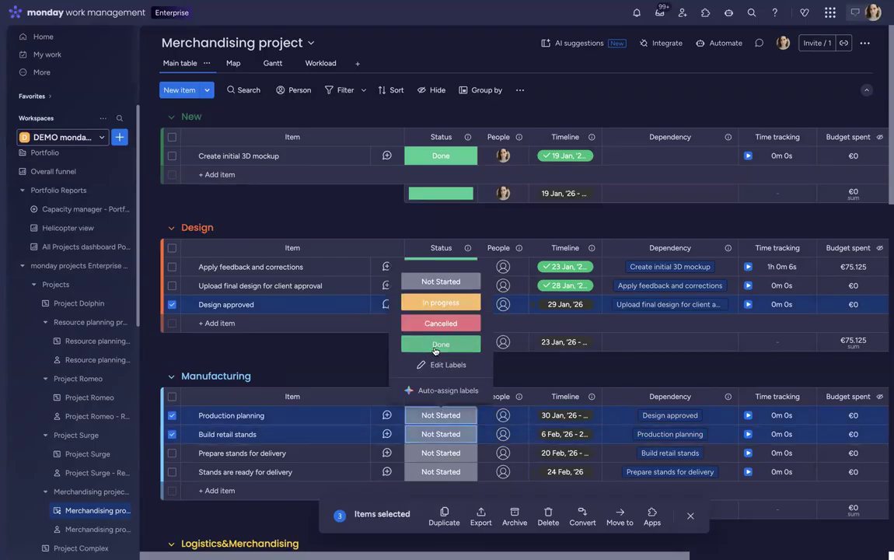
pyautogui.click(436, 346)
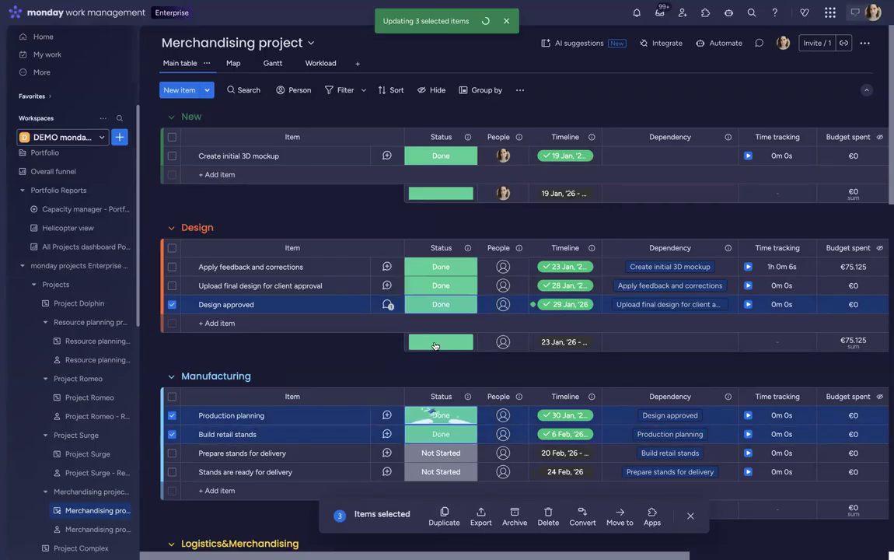
pyautogui.click(448, 456)
pyautogui.click(397, 338)
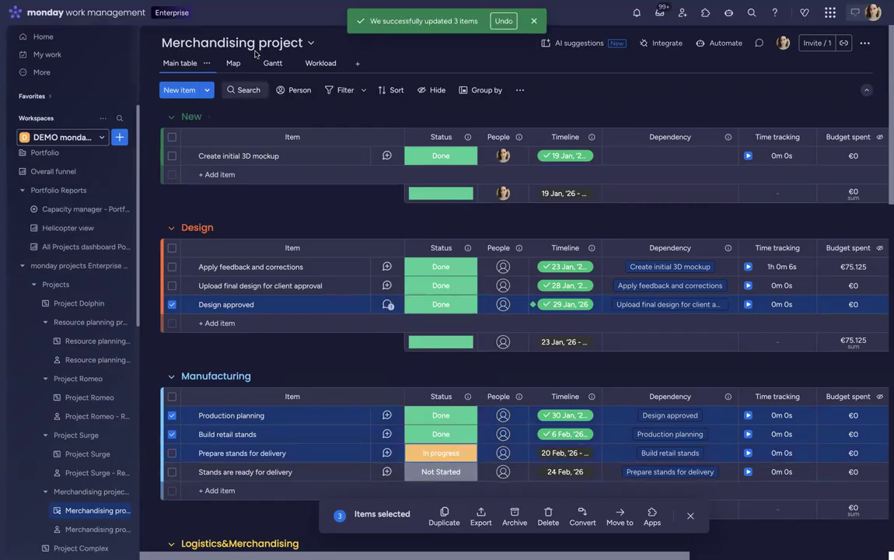
# - Open the Portfolio board and examine the projects' progress breakdowns along with their planned and actual timelines
pyautogui.click(74, 160)
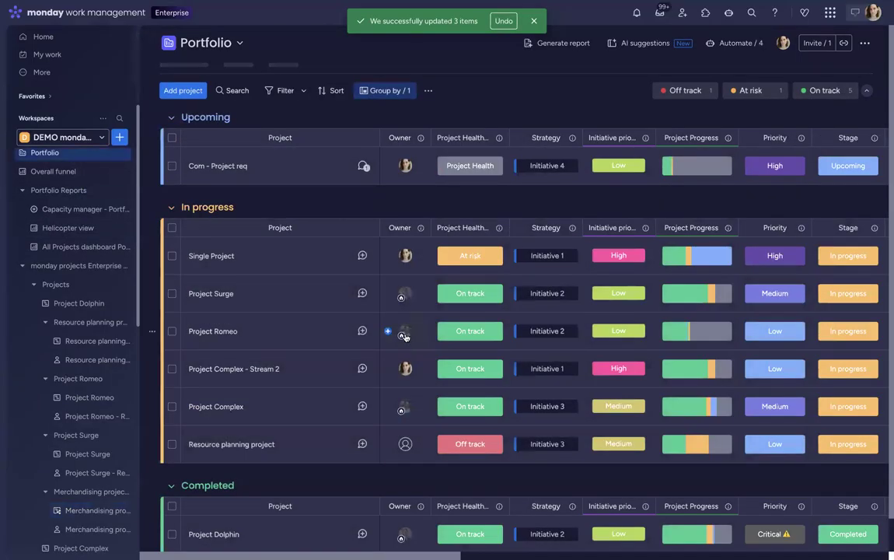
pyautogui.scroll(-1, 405, 336)
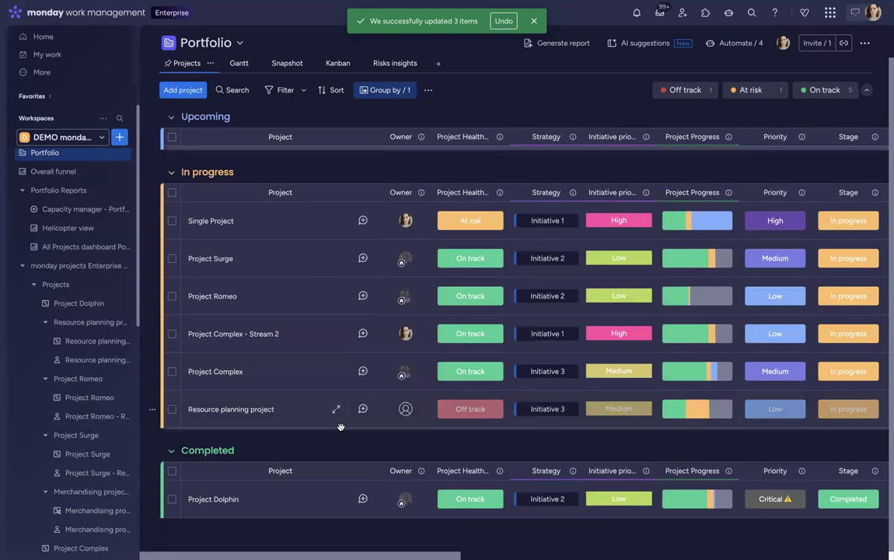
pyautogui.moveTo(692, 295)
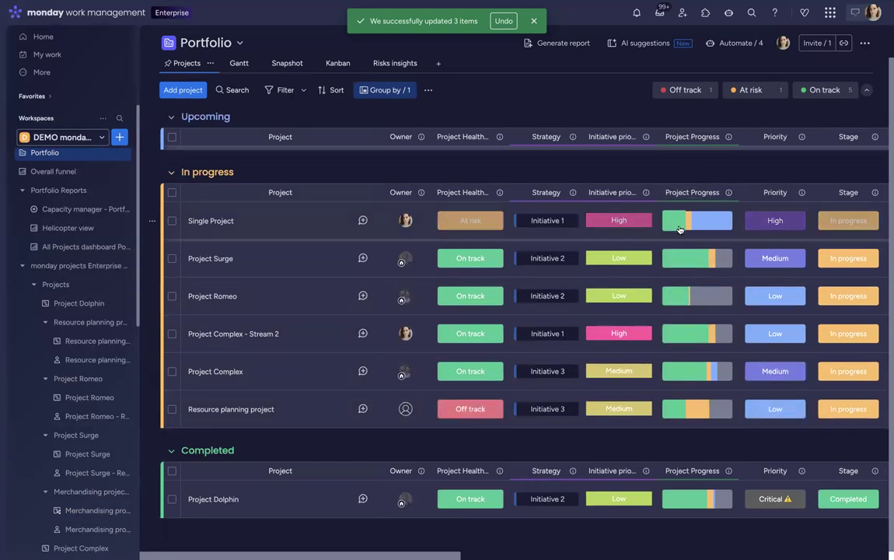
pyautogui.moveTo(714, 227)
pyautogui.moveTo(686, 263)
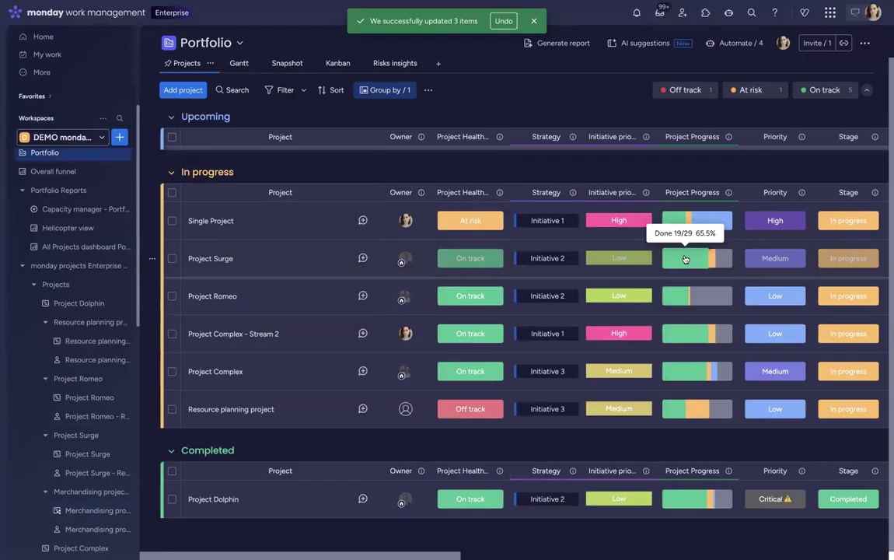
pyautogui.hscroll(6, 685, 259)
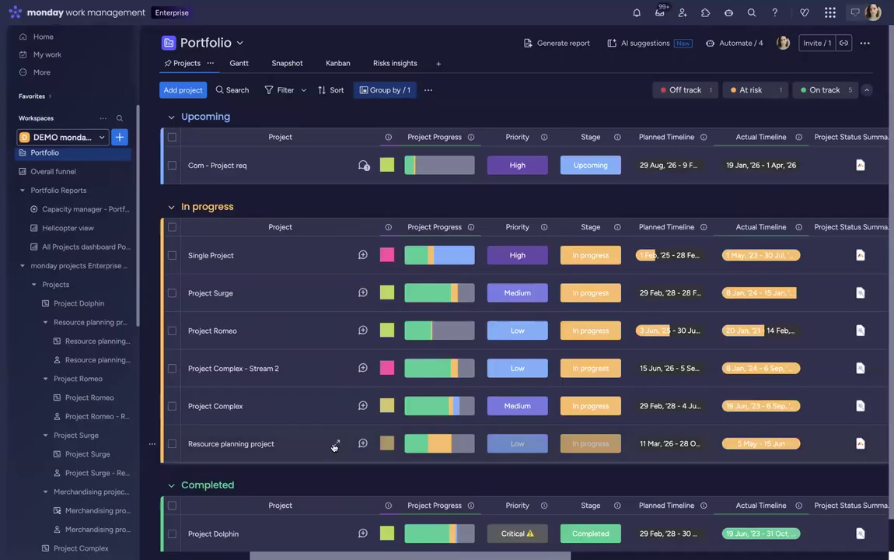
# - View the Resource planning project's insights, and auto-fit Single Project's Gantt to look through its Planning, Execution and Launch tasks
pyautogui.click(338, 445)
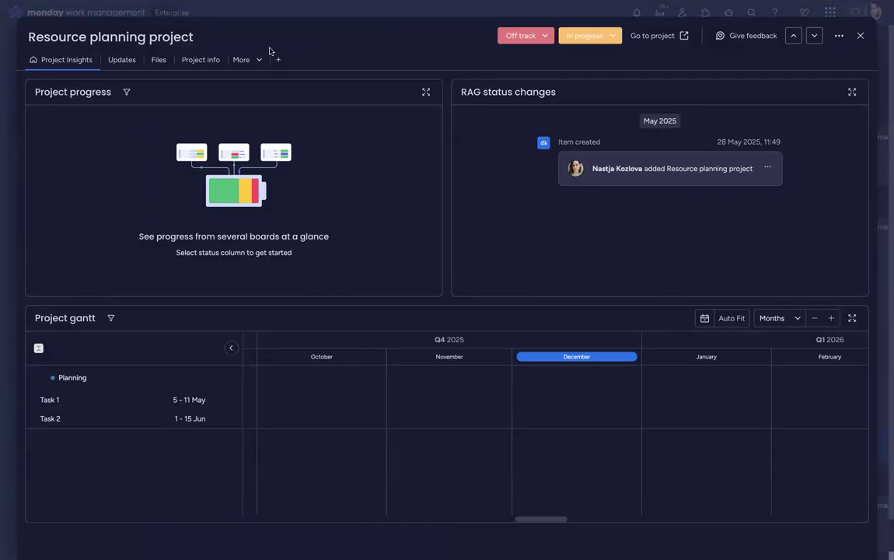
pyautogui.click(8, 30)
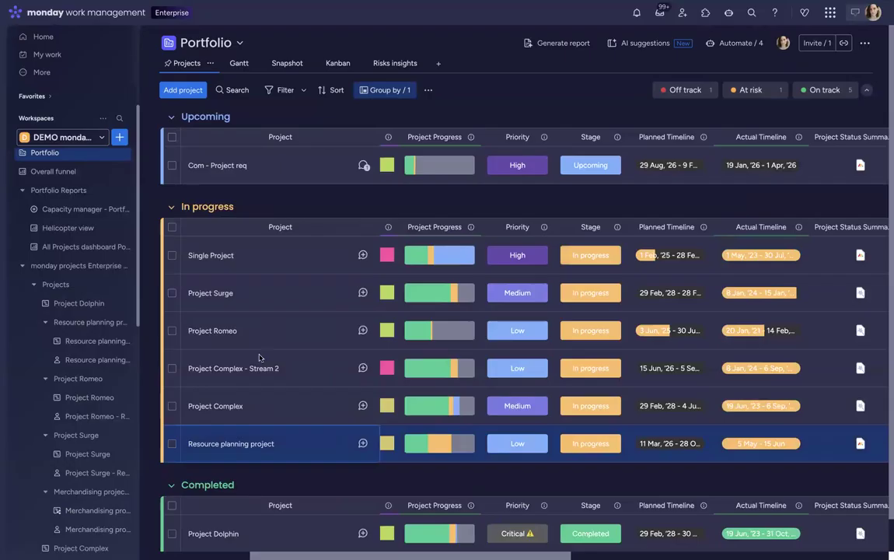
pyautogui.click(338, 255)
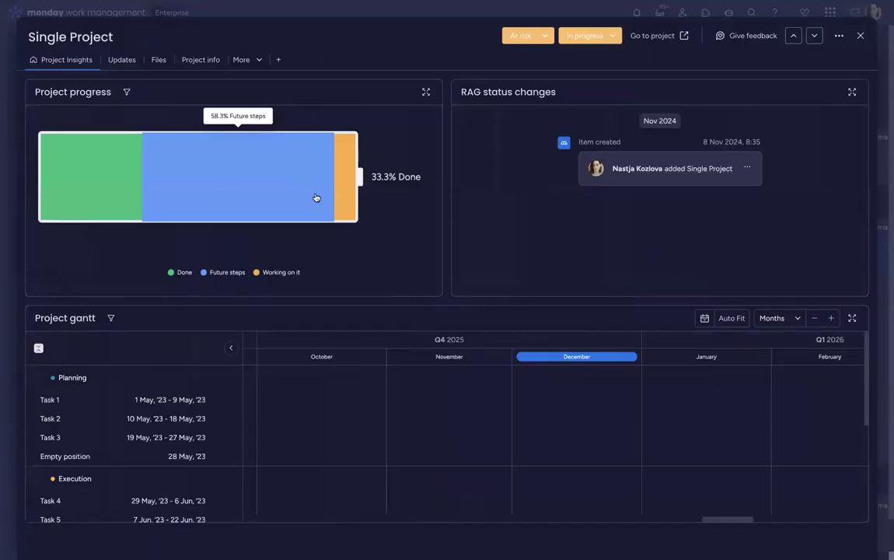
pyautogui.moveTo(107, 186)
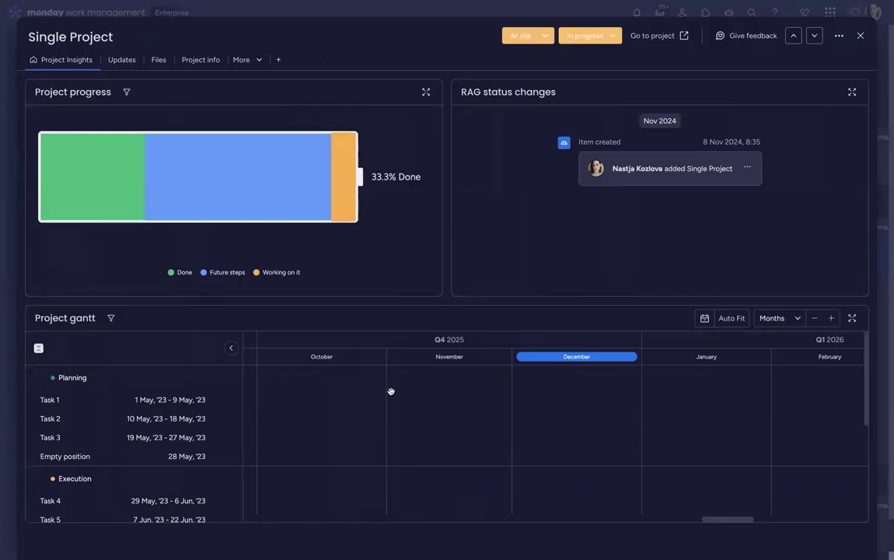
pyautogui.hscroll(-5, 391, 391)
pyautogui.scroll(-1, 391, 391)
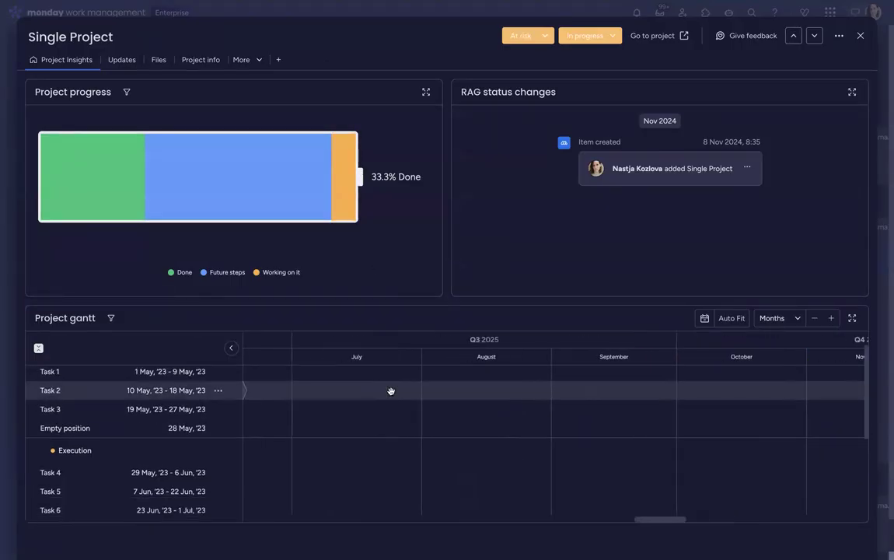
pyautogui.click(723, 320)
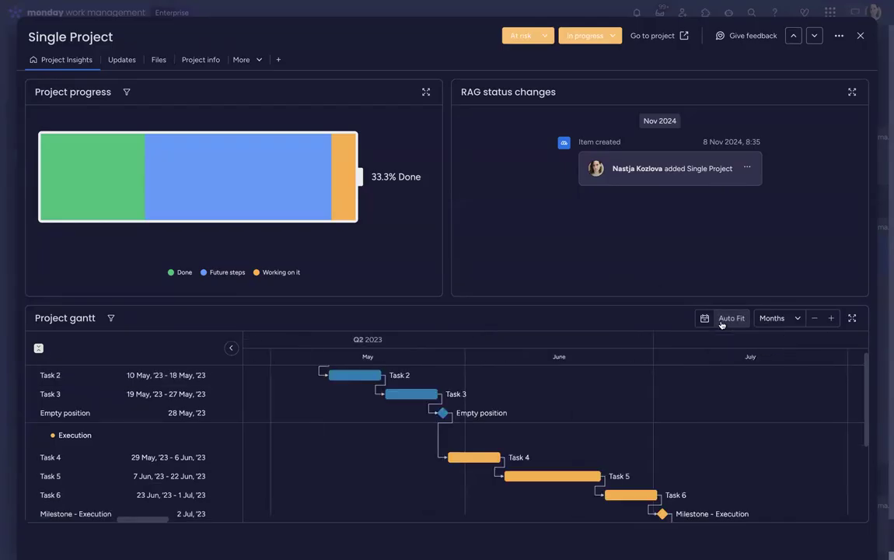
pyautogui.scroll(-2, 501, 391)
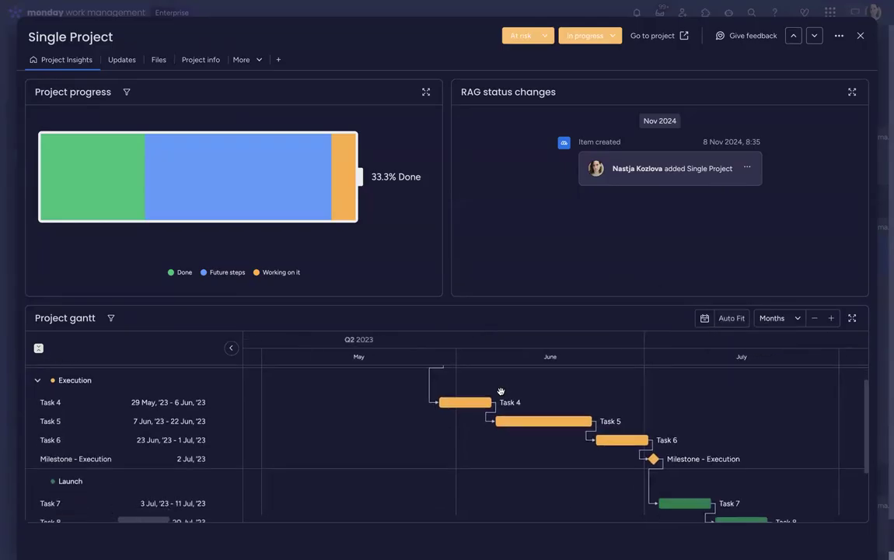
pyautogui.scroll(-5, 501, 391)
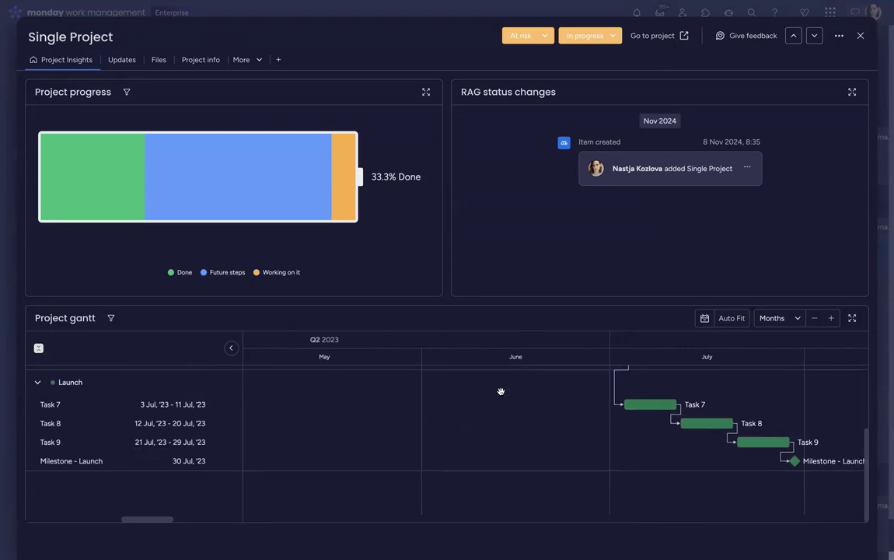
pyautogui.scroll(8, 500, 391)
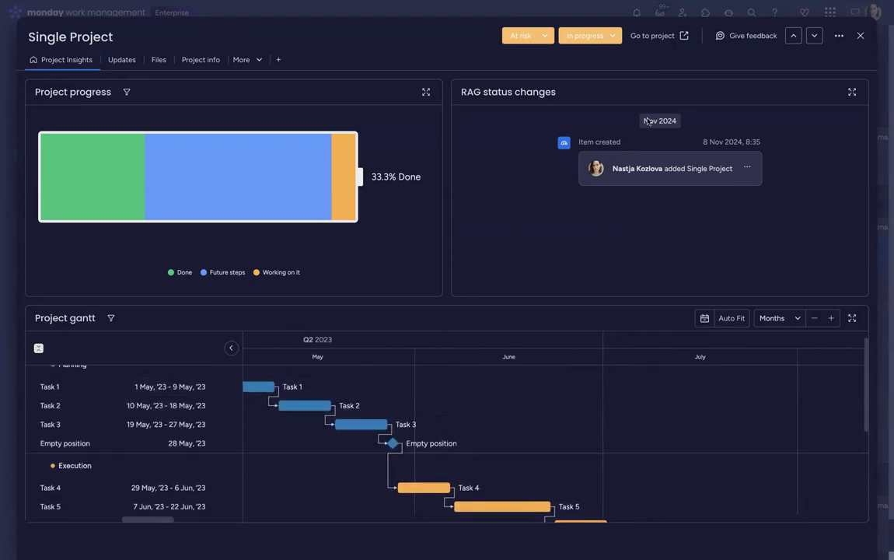
# - Set Single Project's health to On track without a note and its stage to Completed, and return to the portfolio
pyautogui.click(548, 37)
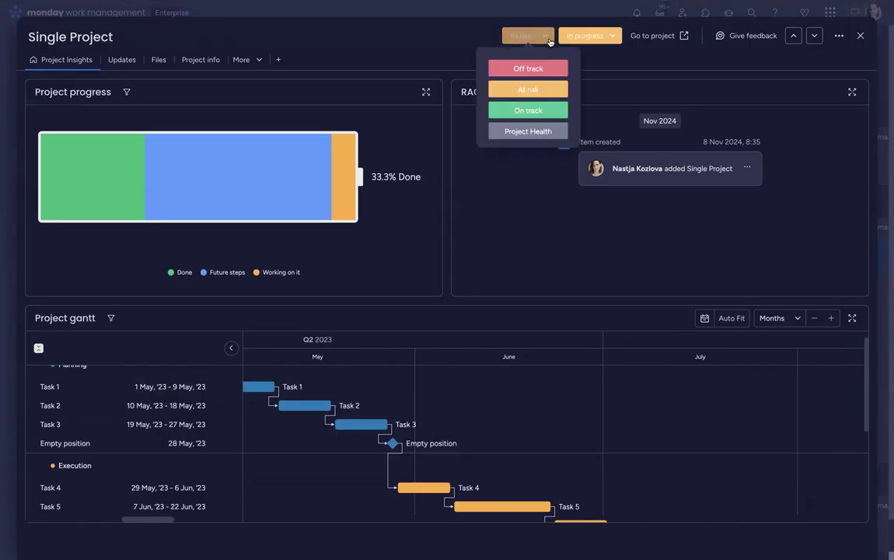
pyautogui.click(545, 110)
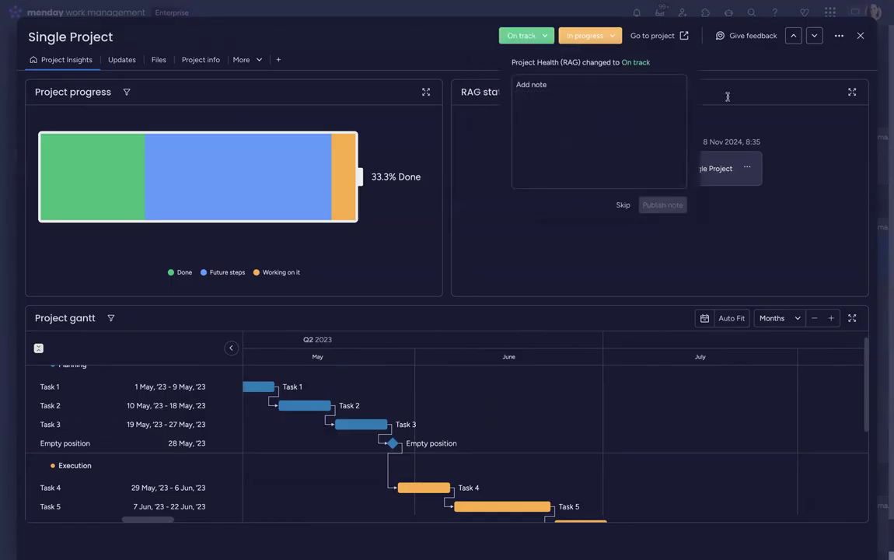
pyautogui.click(738, 67)
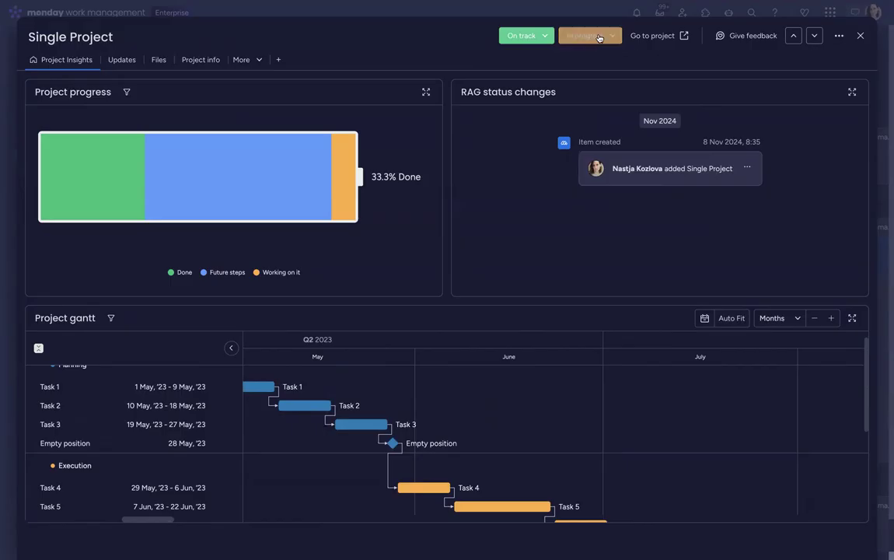
pyautogui.click(599, 40)
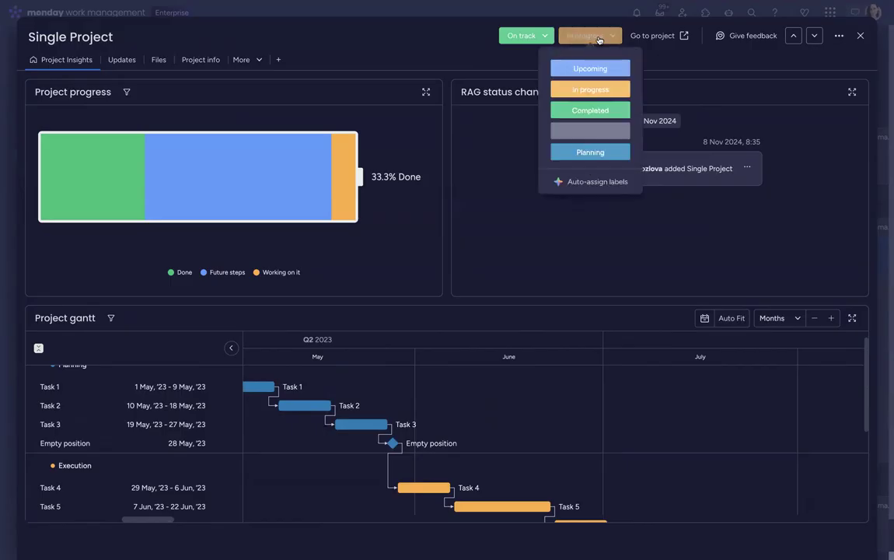
pyautogui.click(599, 111)
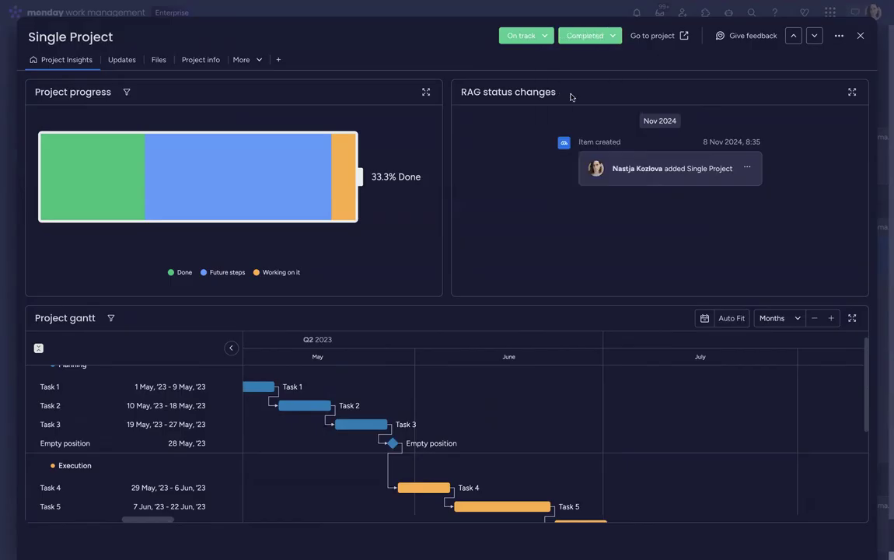
pyautogui.click(460, 14)
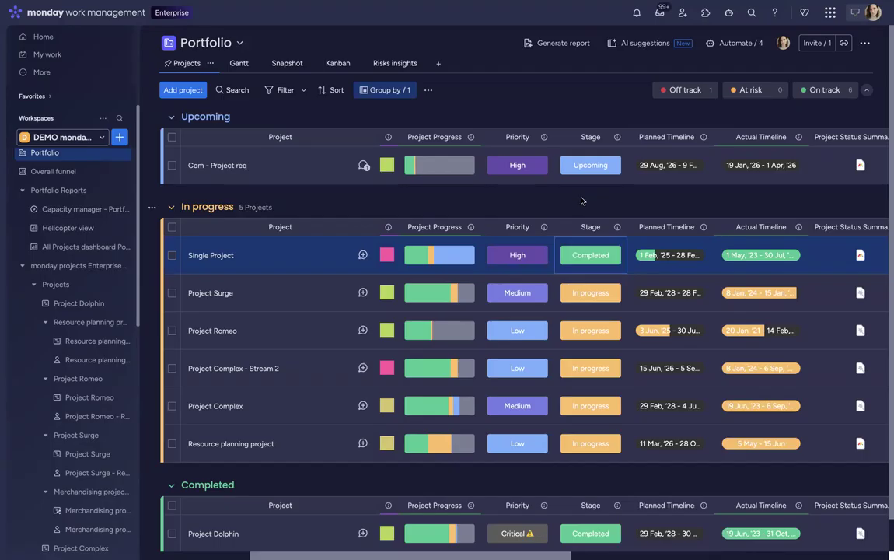
# - Open the Strategic planning board and examine the initiatives' project health, progress, timelines, status and related projects
pyautogui.scroll(1, 104, 229)
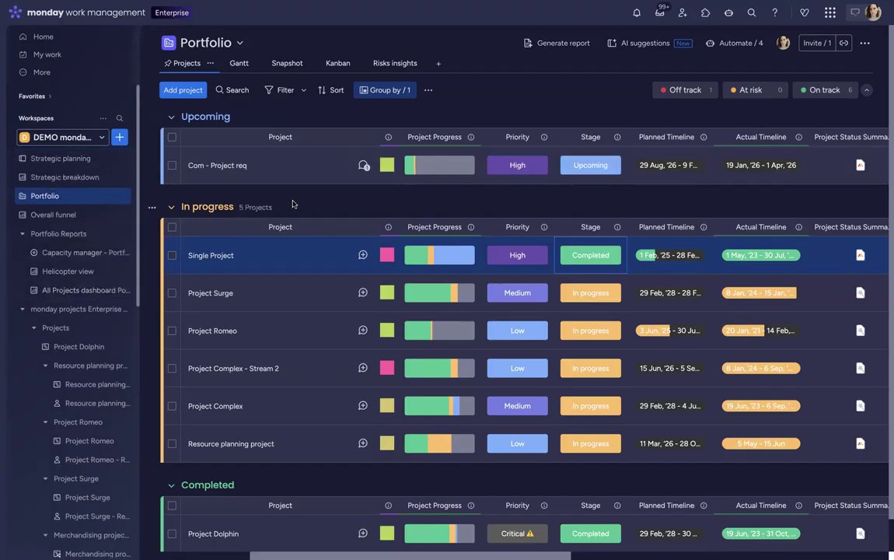
pyautogui.click(63, 159)
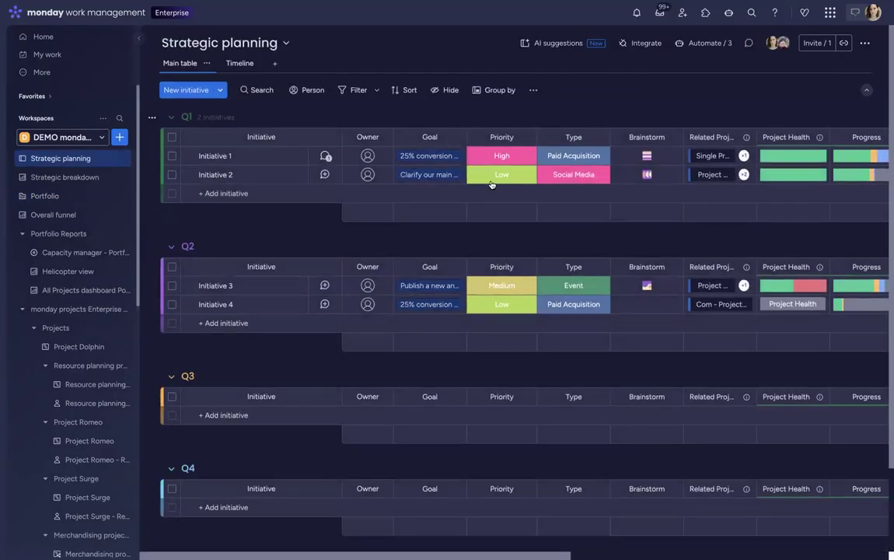
pyautogui.hscroll(1, 679, 218)
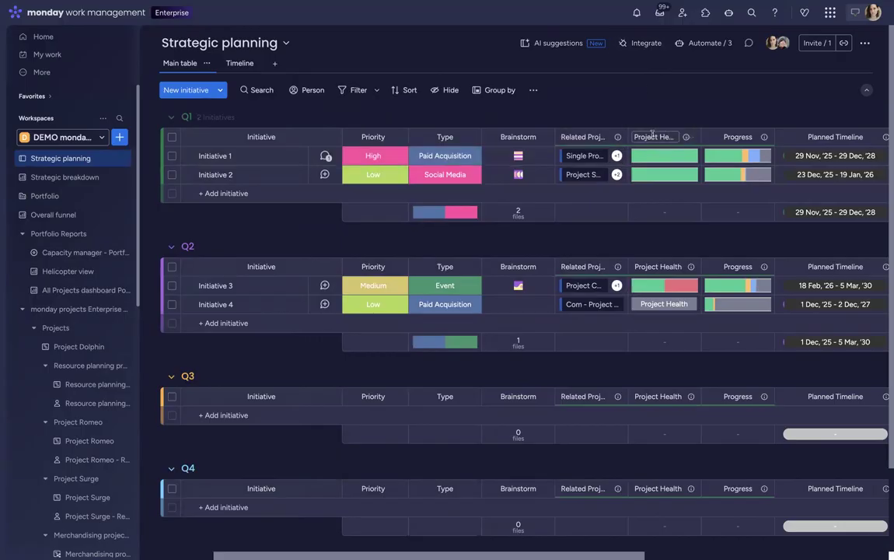
pyautogui.moveTo(661, 162)
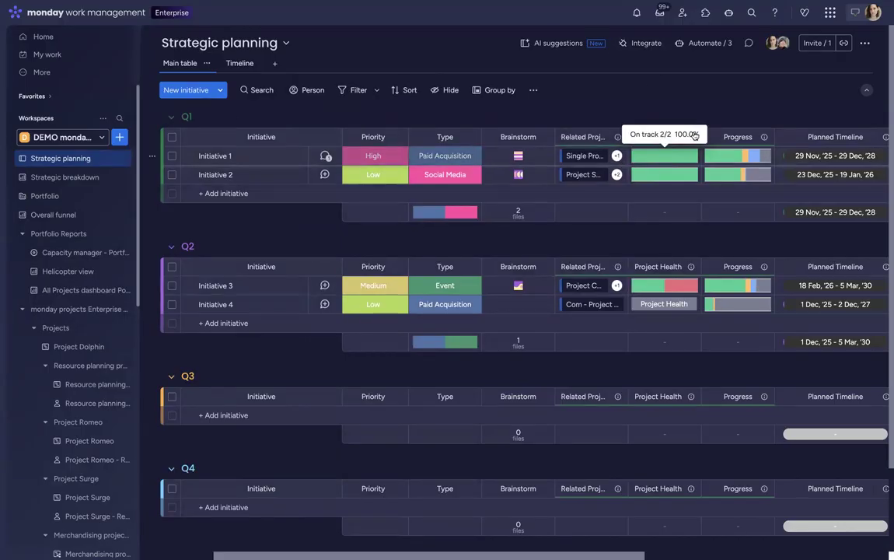
pyautogui.moveTo(718, 146)
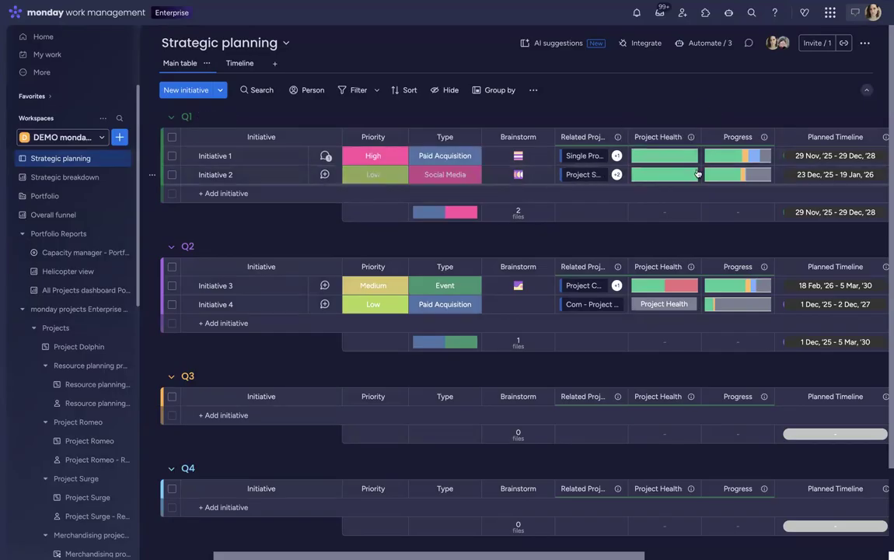
pyautogui.hscroll(5, 700, 155)
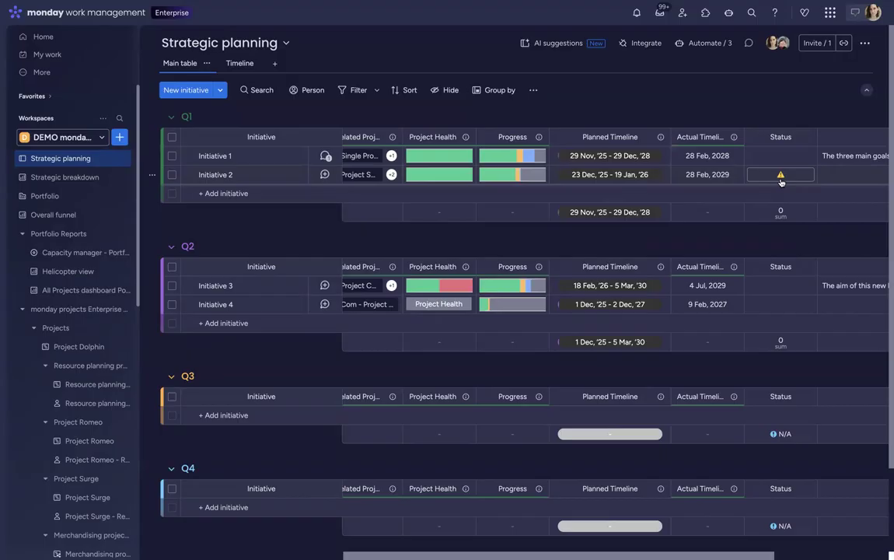
pyautogui.hscroll(-4, 560, 165)
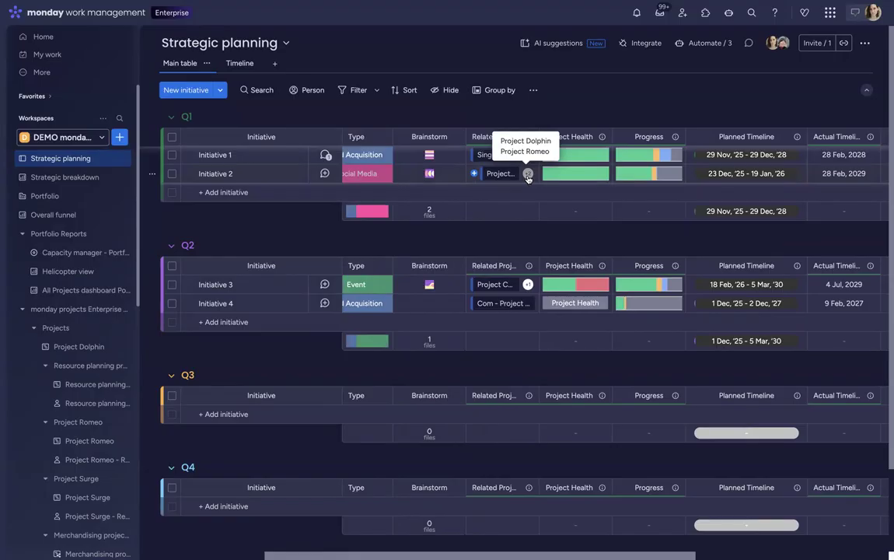
# - Compare the Q1 and Q2 initiatives' project health, progress breakdowns, and planned and actual timelines on the Strategic planning board
pyautogui.hscroll(-3, 528, 177)
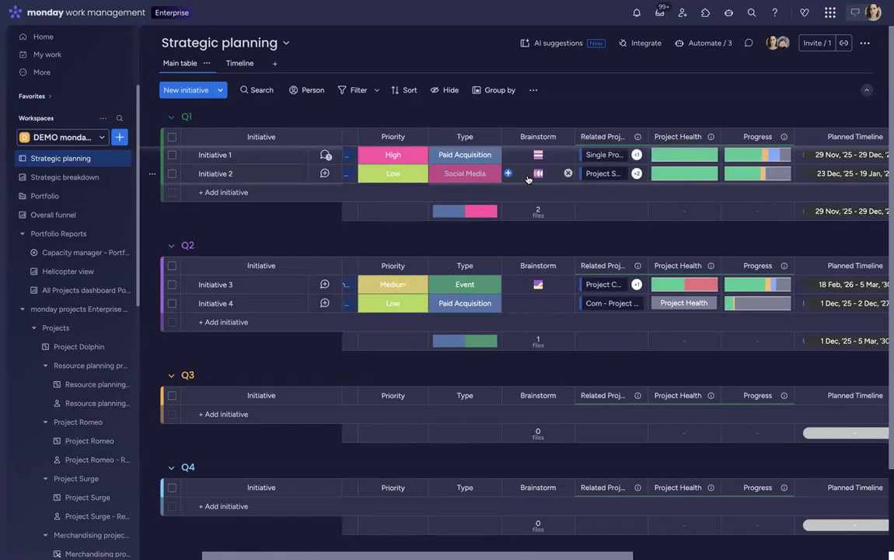
pyautogui.hscroll(2, 625, 219)
pyautogui.moveTo(625, 218)
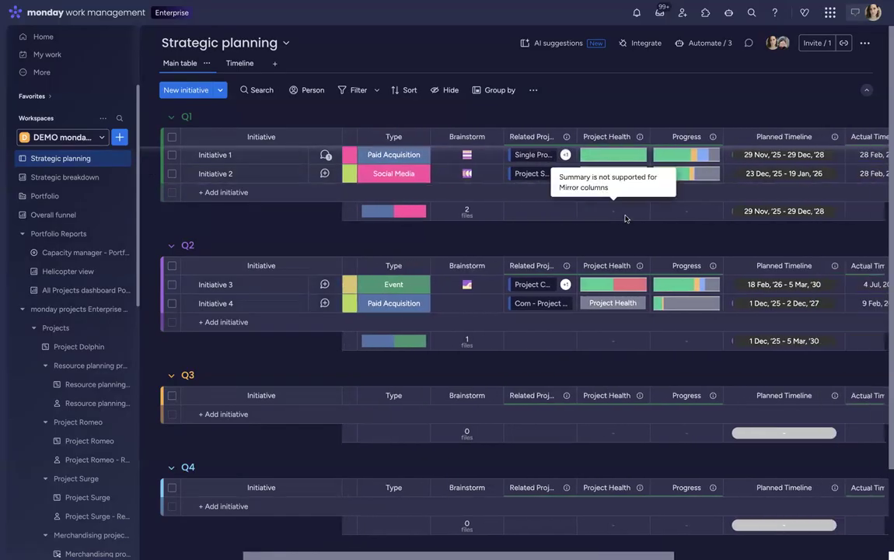
pyautogui.moveTo(625, 348)
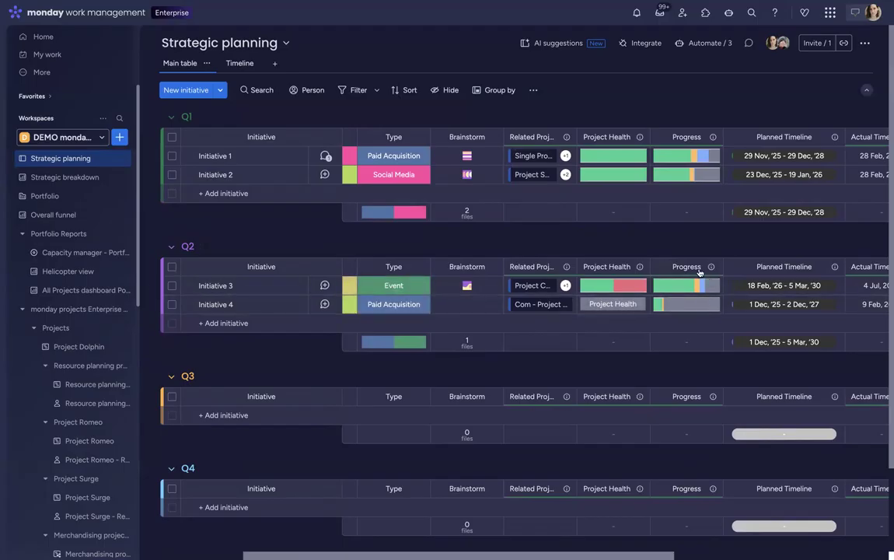
pyautogui.hscroll(2, 703, 306)
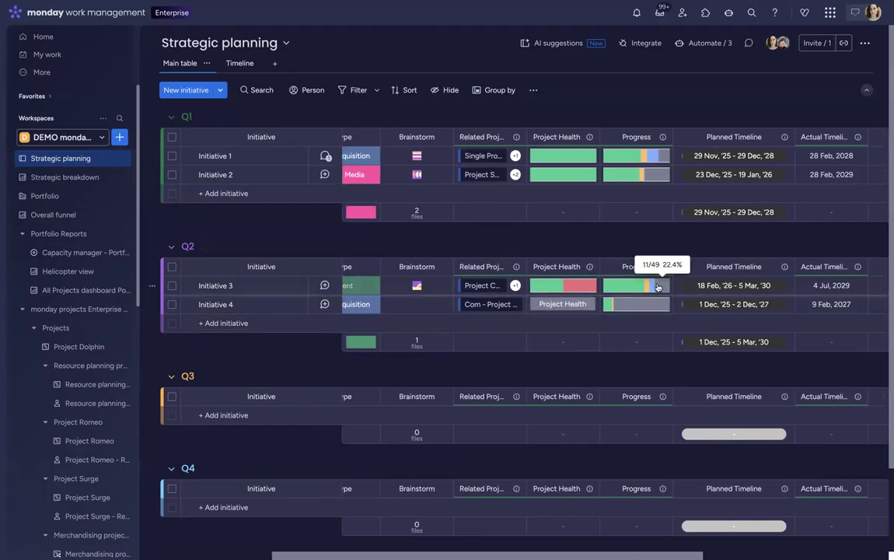
pyautogui.moveTo(665, 313)
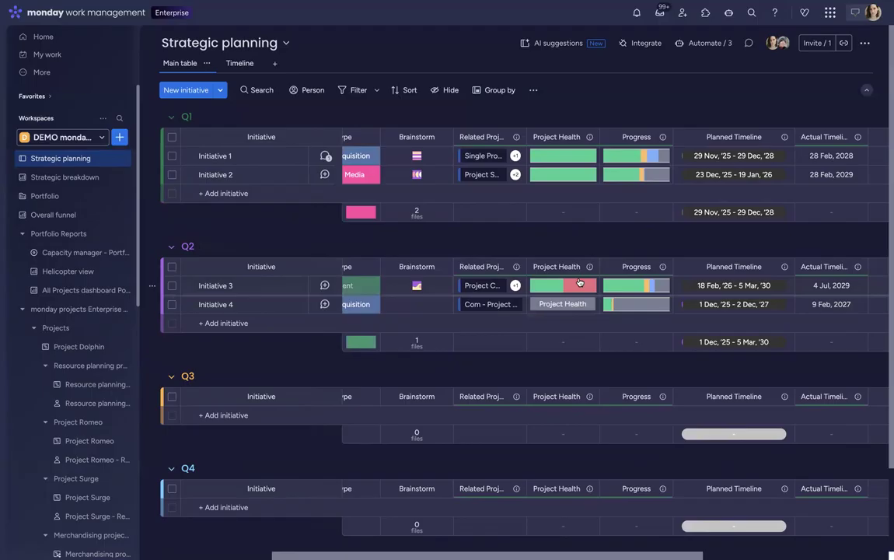
pyautogui.moveTo(615, 305)
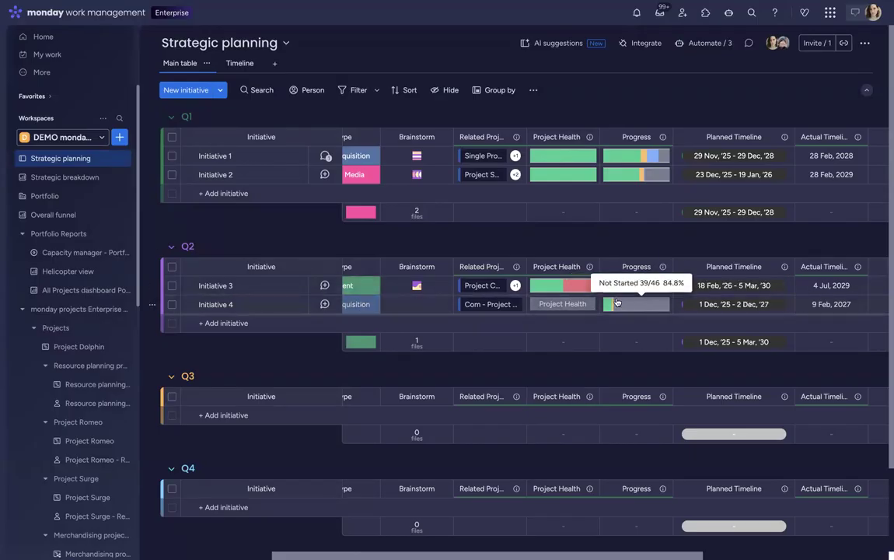
pyautogui.hscroll(3, 565, 346)
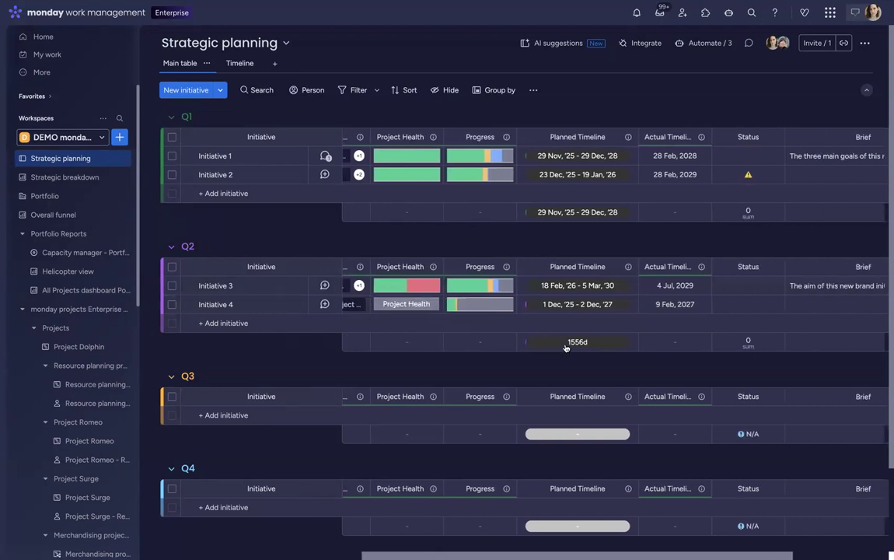
pyautogui.hscroll(-3, 566, 346)
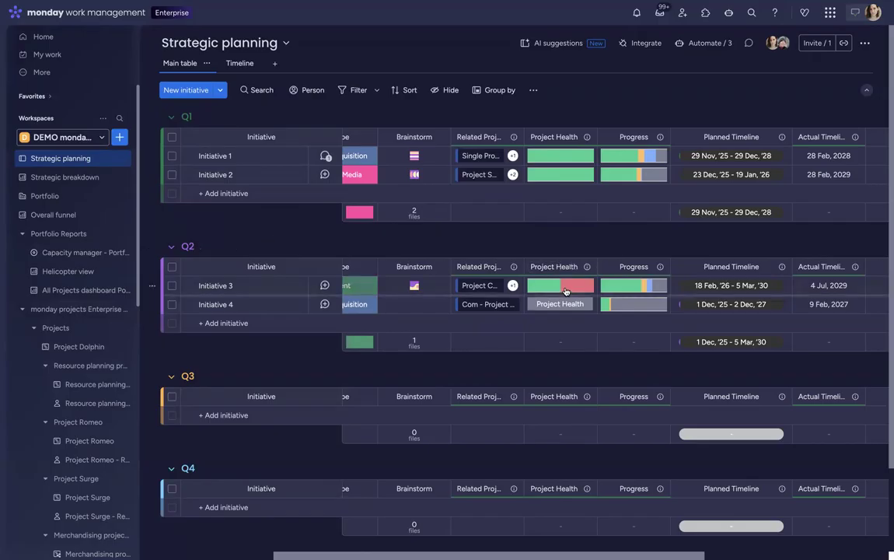
pyautogui.moveTo(565, 290)
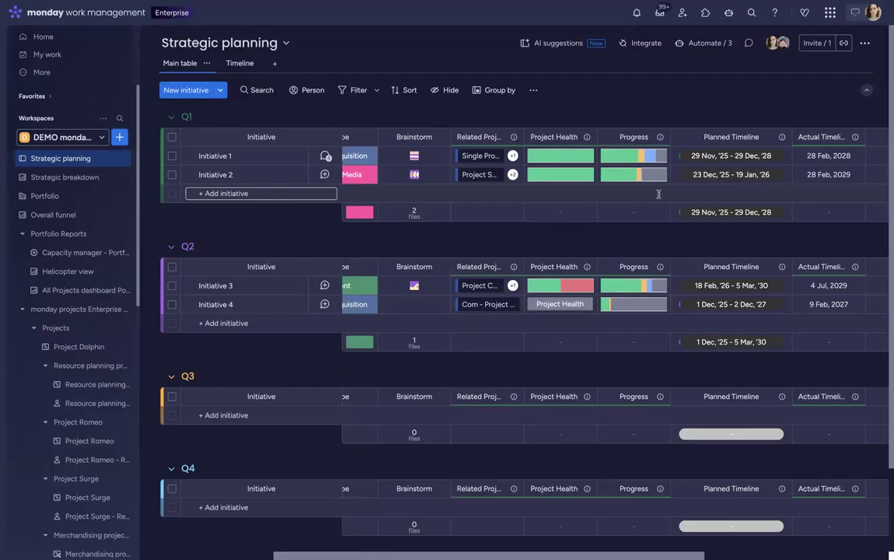
pyautogui.moveTo(638, 179)
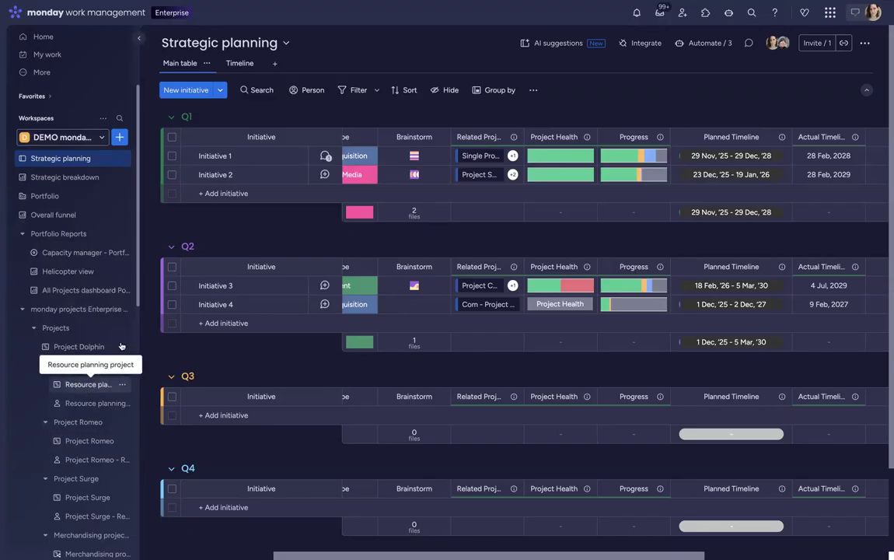
# - Check the Resource planning project's task statuses and timelines, and view the Portfolio's Snapshot of project health
pyautogui.click(87, 385)
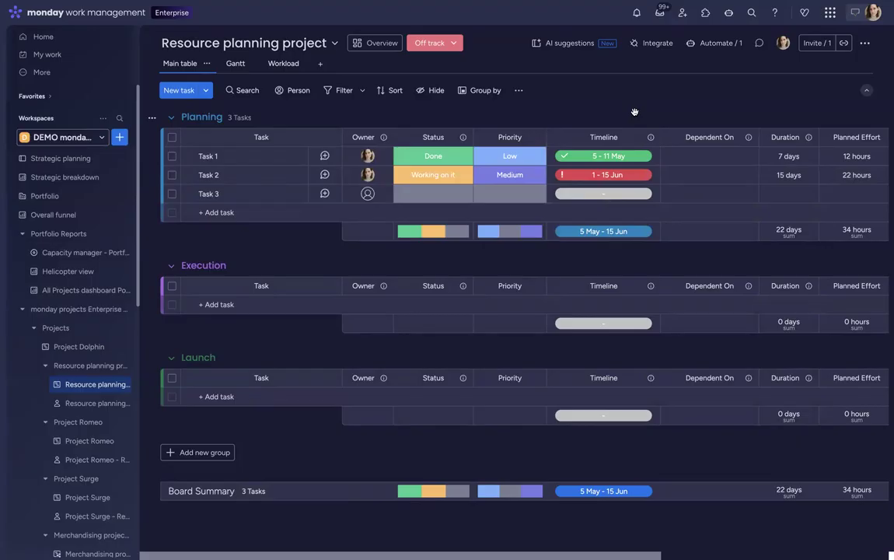
pyautogui.moveTo(609, 176)
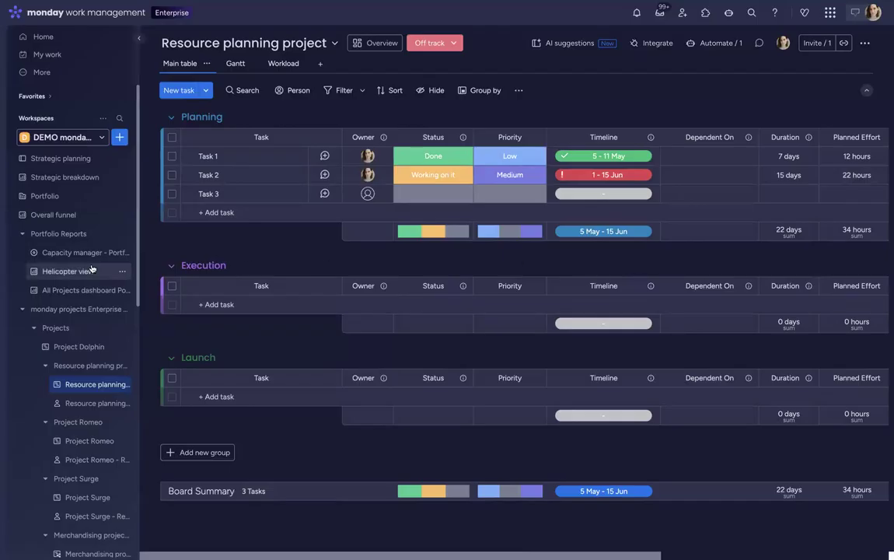
pyautogui.click(60, 198)
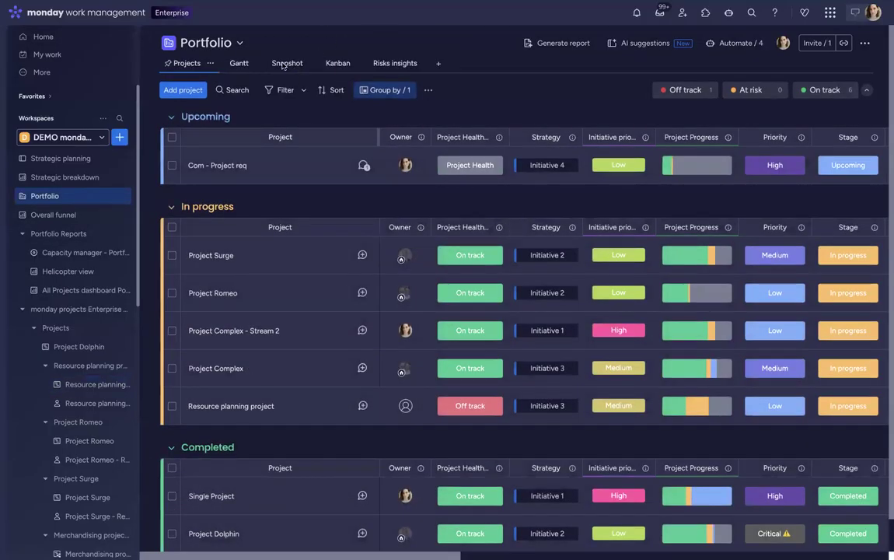
pyautogui.click(287, 66)
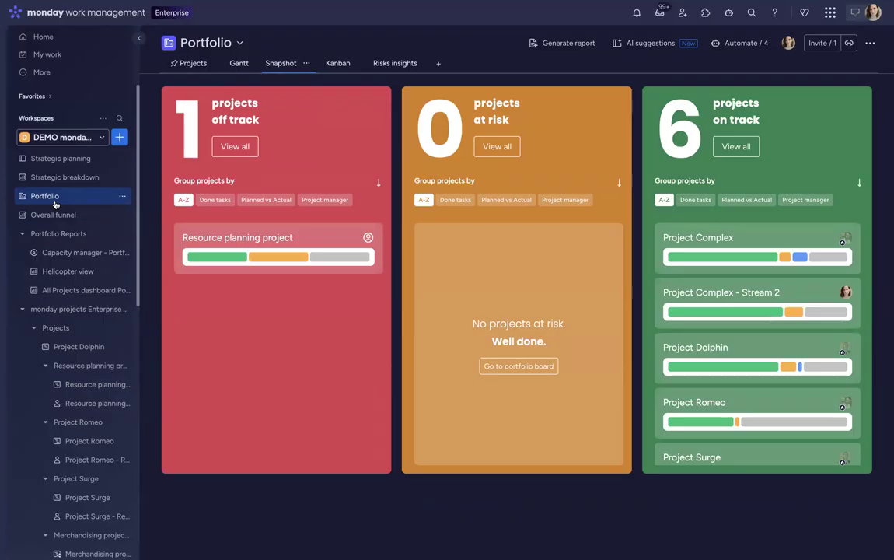
# - From the Portfolio's Projects view, open the Com - Project req status summary document and read its description and main deliverables
pyautogui.click(192, 65)
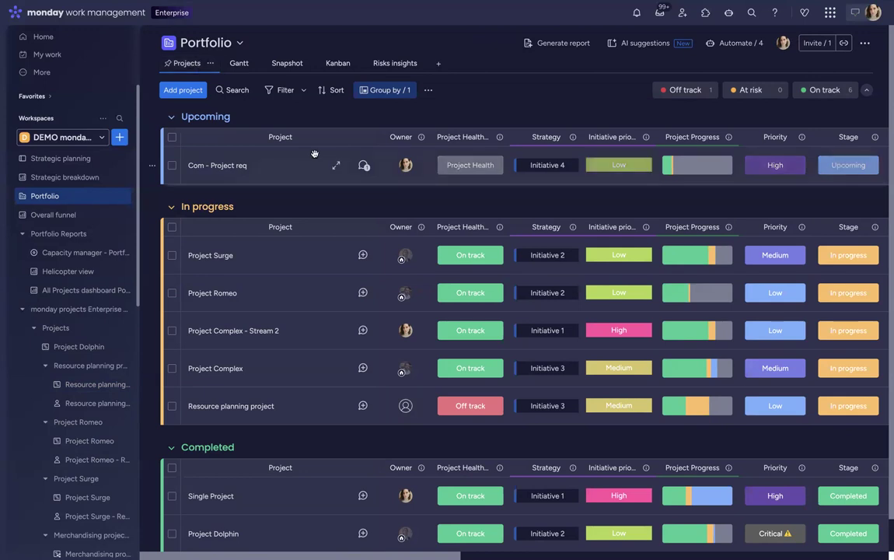
pyautogui.hscroll(5, 398, 210)
pyautogui.hscroll(5, 398, 211)
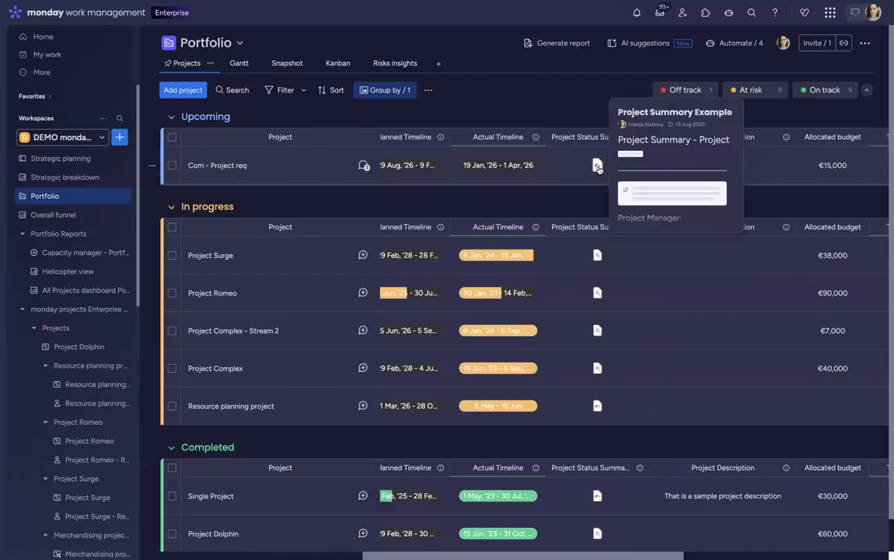
pyautogui.click(597, 166)
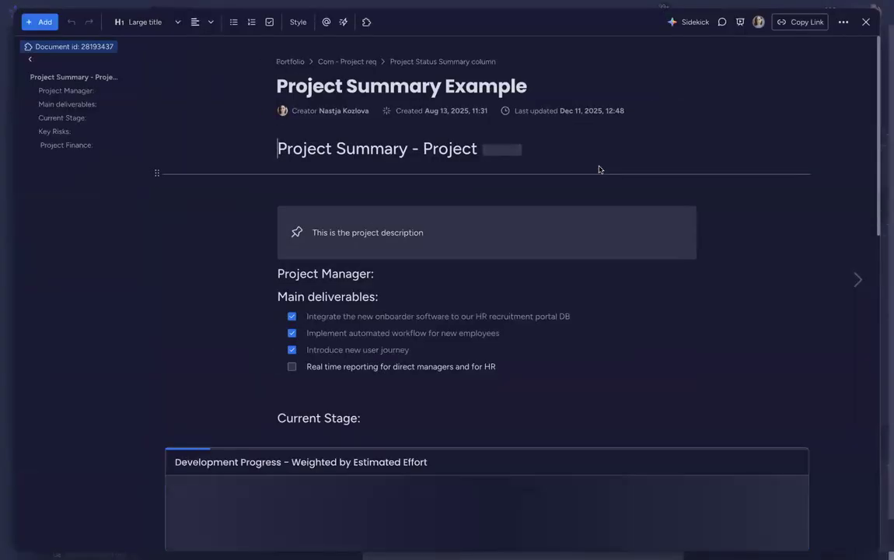
pyautogui.scroll(-1, 719, 245)
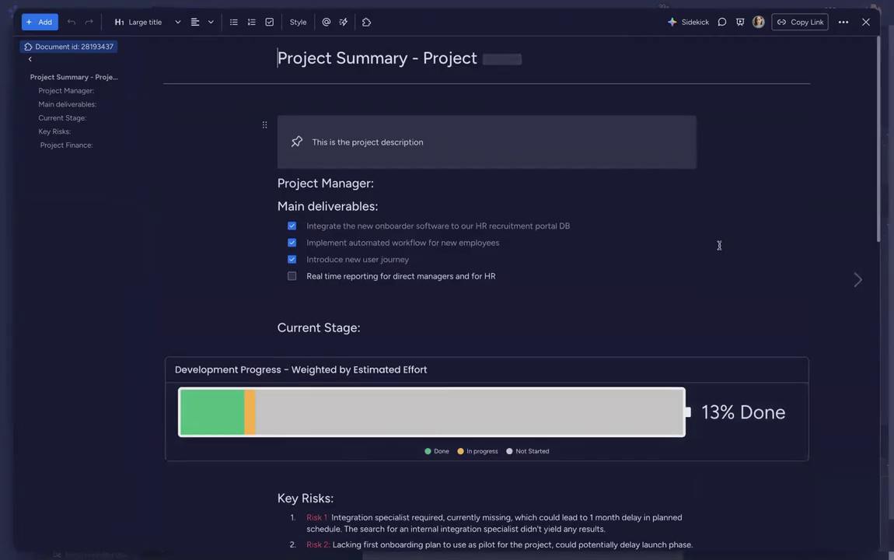
pyautogui.scroll(2, 719, 245)
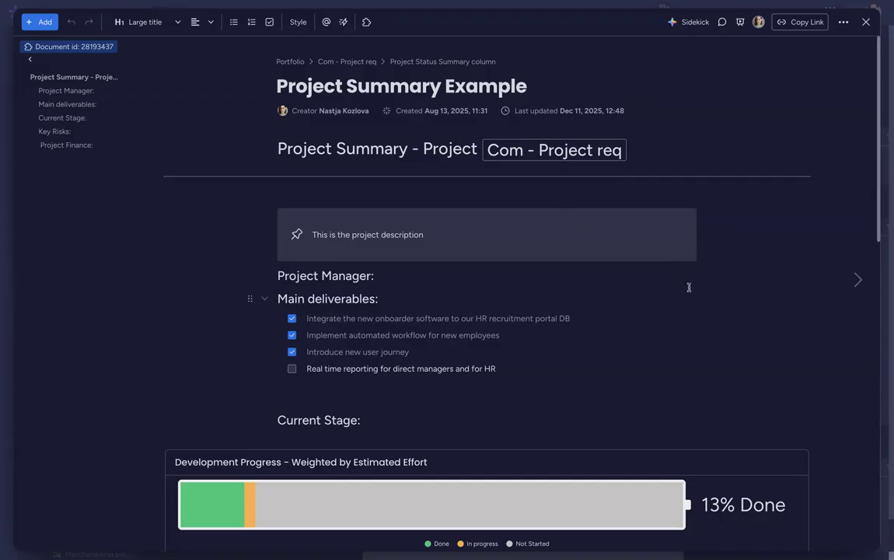
pyautogui.scroll(-2, 689, 287)
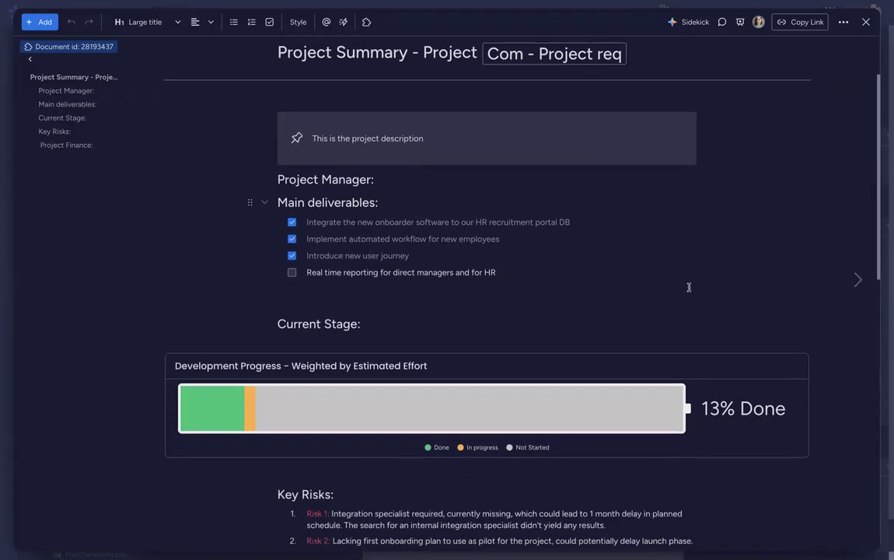
# - Examine the summary document's development progress, key risks, Project Romeo risk register and budget versus expenses chart
pyautogui.click(342, 252)
pyautogui.scroll(-3, 629, 231)
pyautogui.moveTo(479, 242)
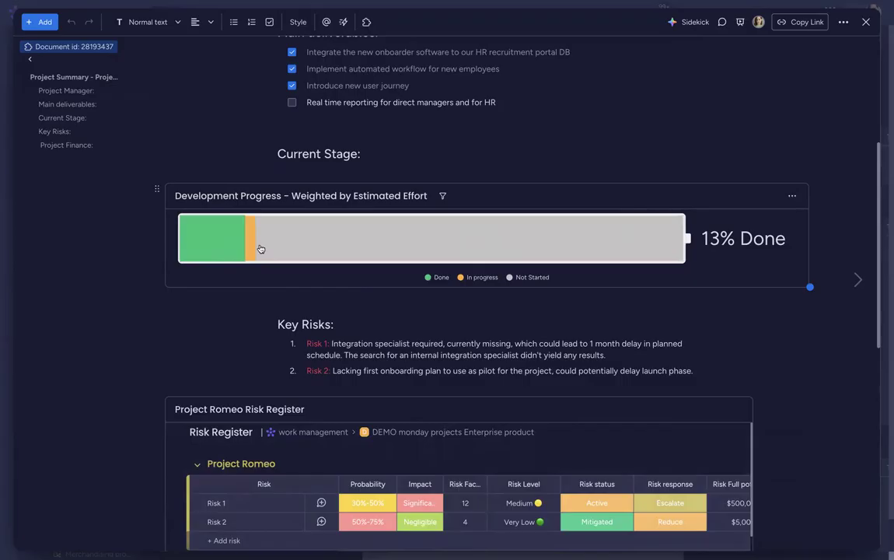
pyautogui.moveTo(249, 253)
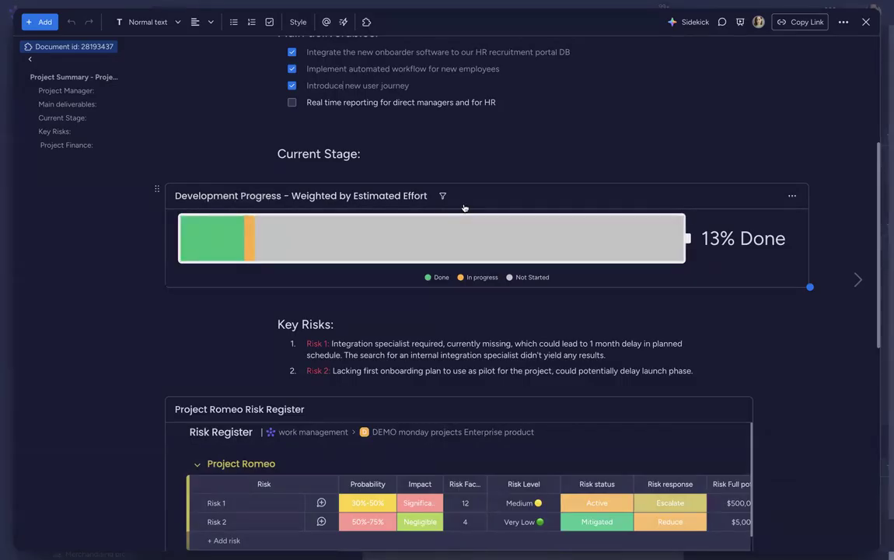
pyautogui.scroll(-2, 591, 238)
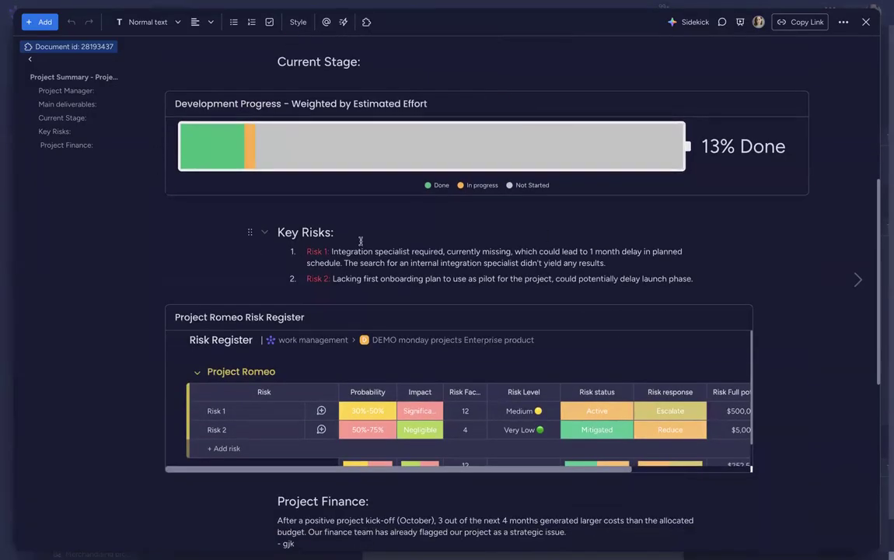
pyautogui.scroll(-2, 360, 241)
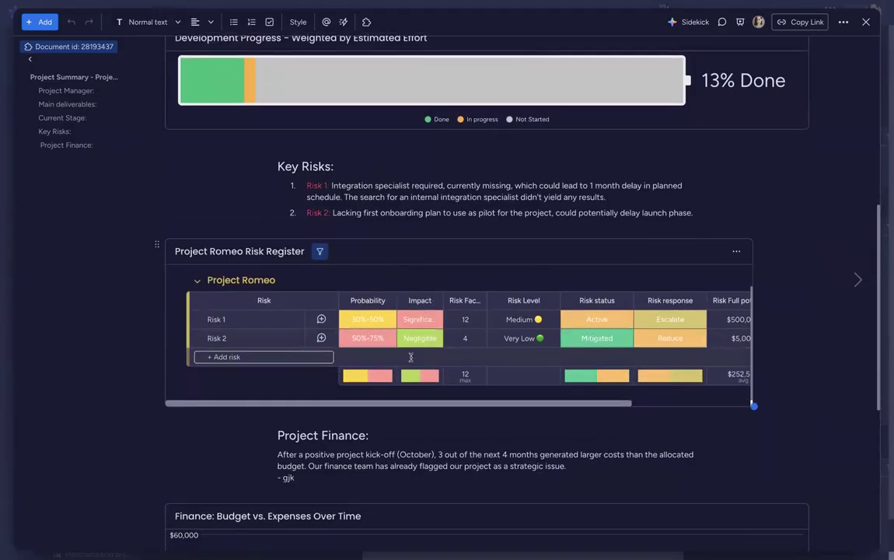
pyautogui.scroll(-5, 467, 357)
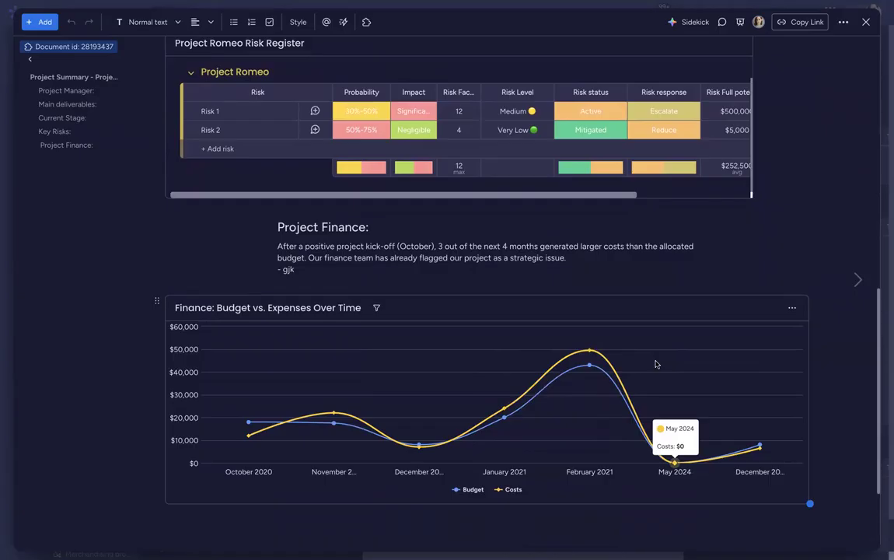
# - Look back over the summary document from the finance section up to its title, and close it
pyautogui.scroll(4, 690, 300)
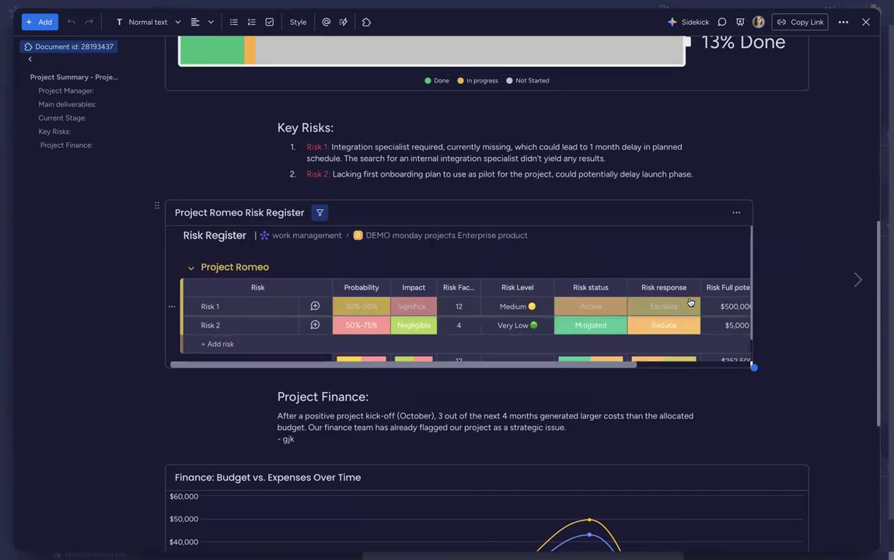
pyautogui.scroll(4, 690, 302)
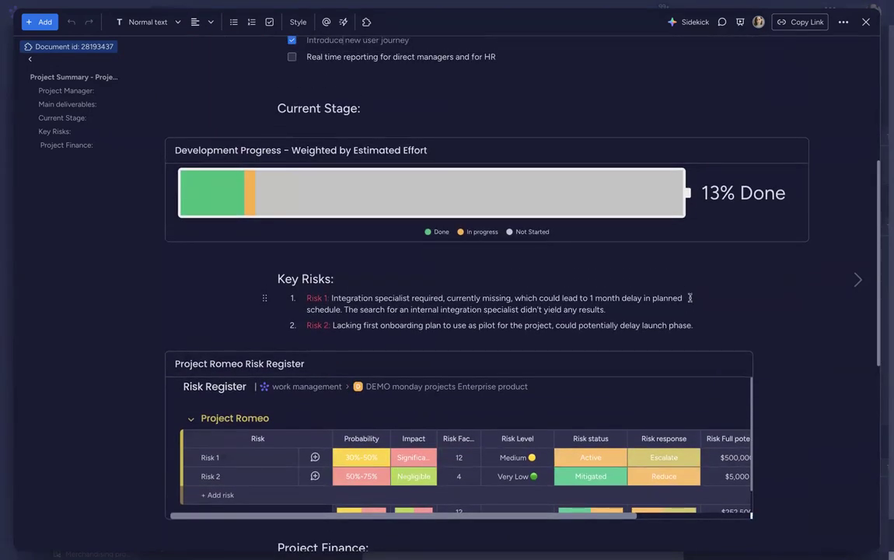
pyautogui.scroll(4, 689, 299)
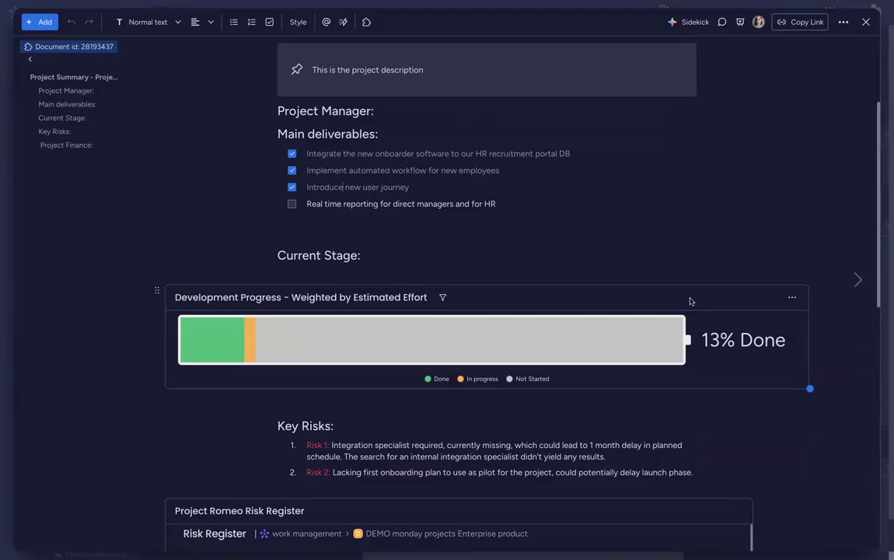
pyautogui.scroll(-2, 497, 385)
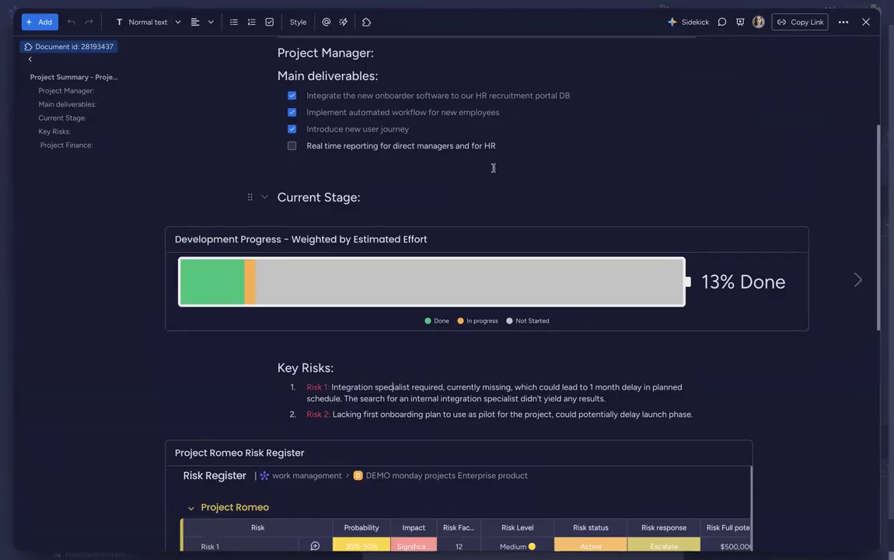
pyautogui.scroll(5, 540, 181)
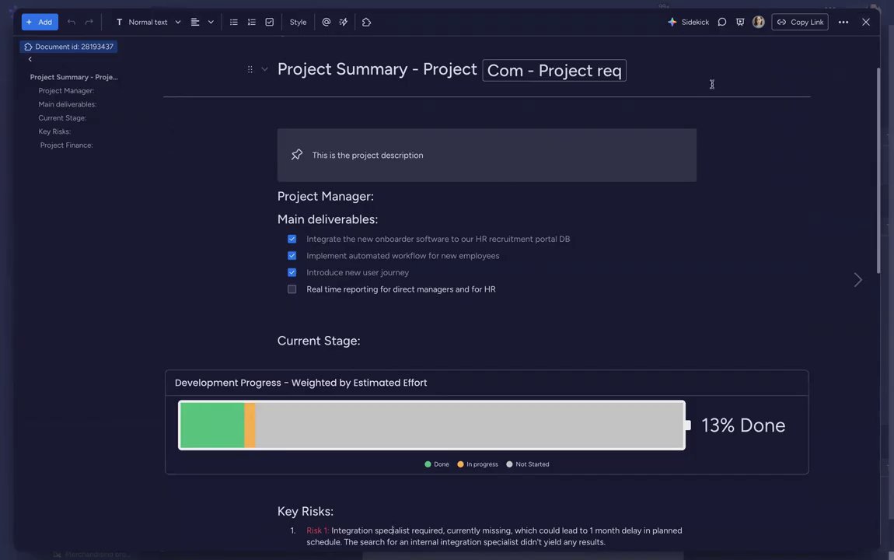
pyautogui.click(866, 24)
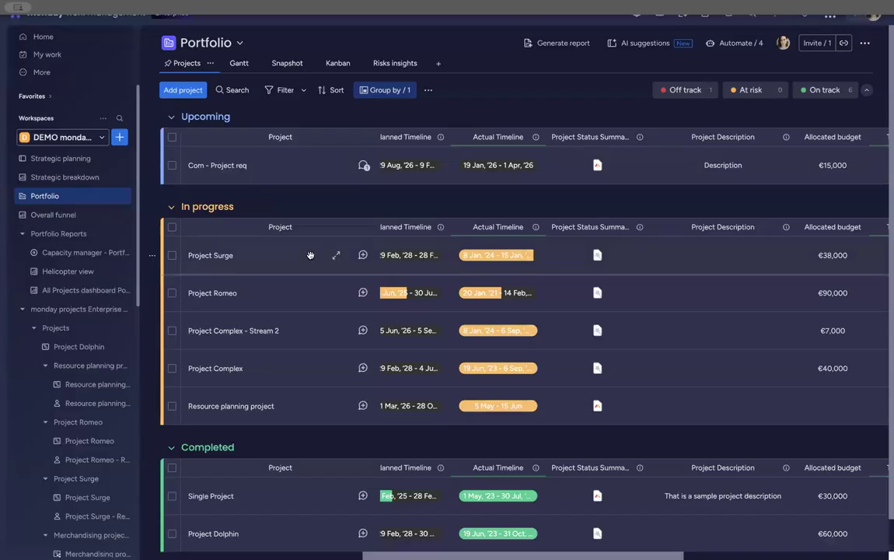
# - Open Project Romeo from the portfolio and examine its Project info, including status, summary, commercial details and open maintenance requests
pyautogui.click(336, 293)
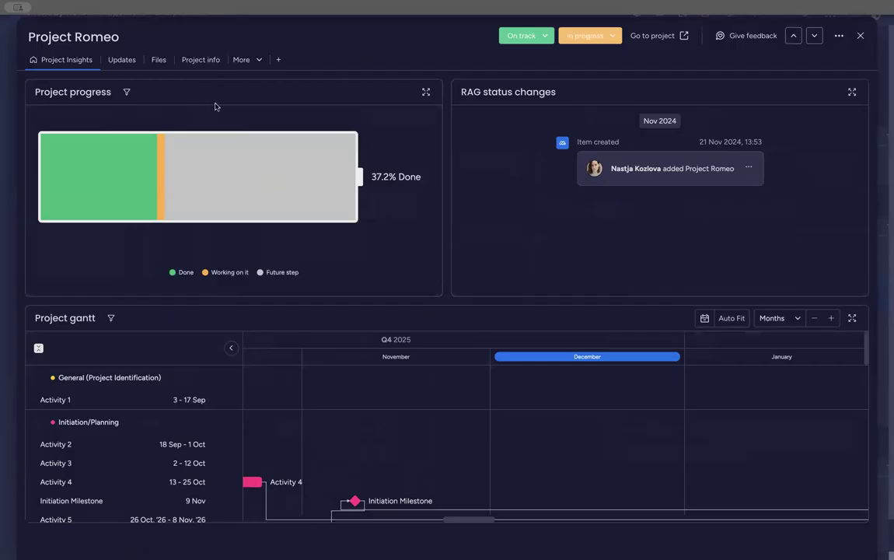
pyautogui.click(188, 62)
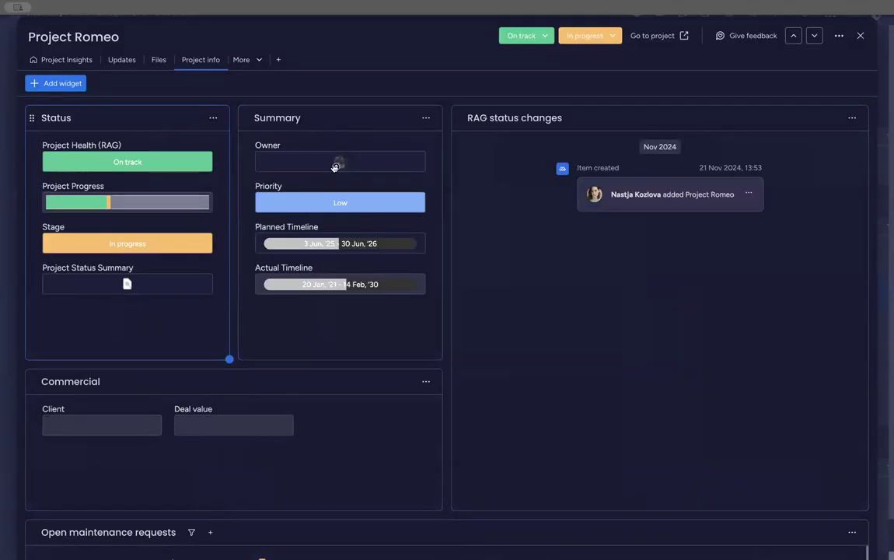
pyautogui.scroll(-1, 321, 344)
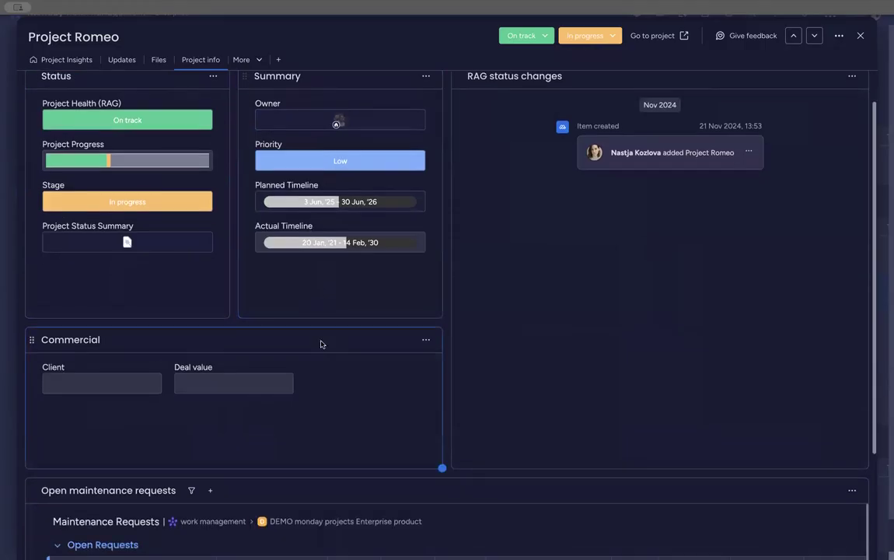
pyautogui.scroll(-3, 321, 344)
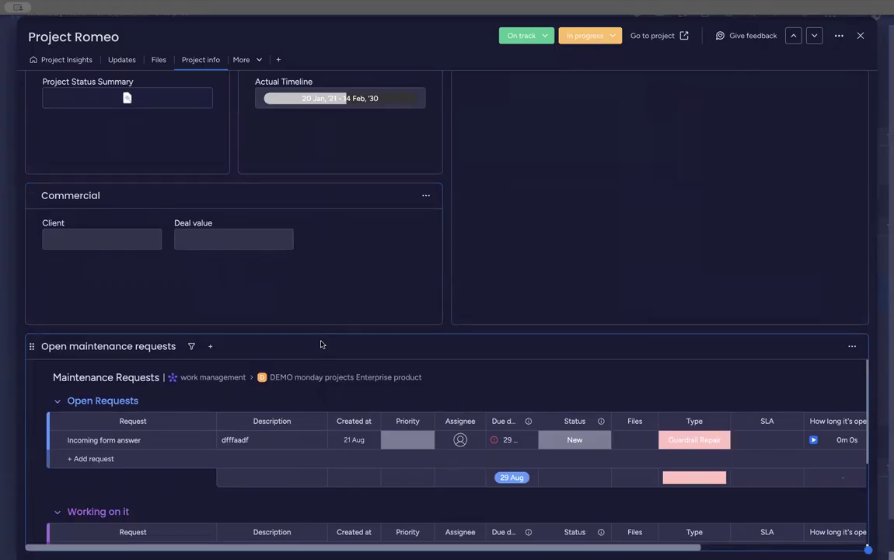
# - Close Project Romeo's info and look over the Helicopter view report, from its budget and costs to the timeline and initiatives
pyautogui.scroll(5, 343, 263)
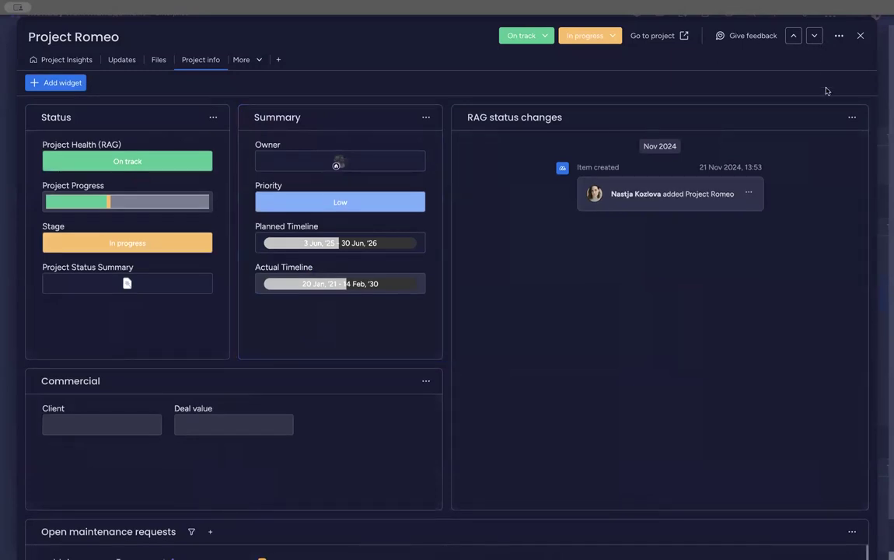
pyautogui.click(861, 35)
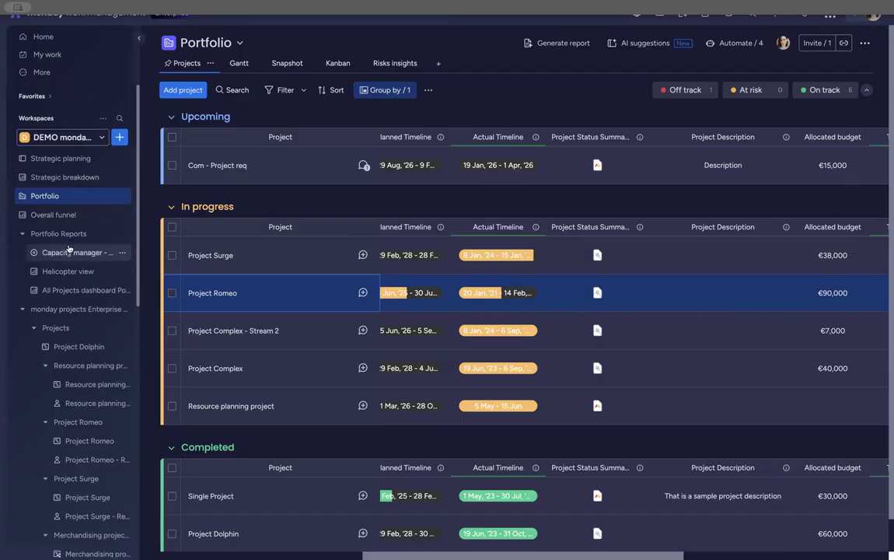
pyautogui.click(77, 274)
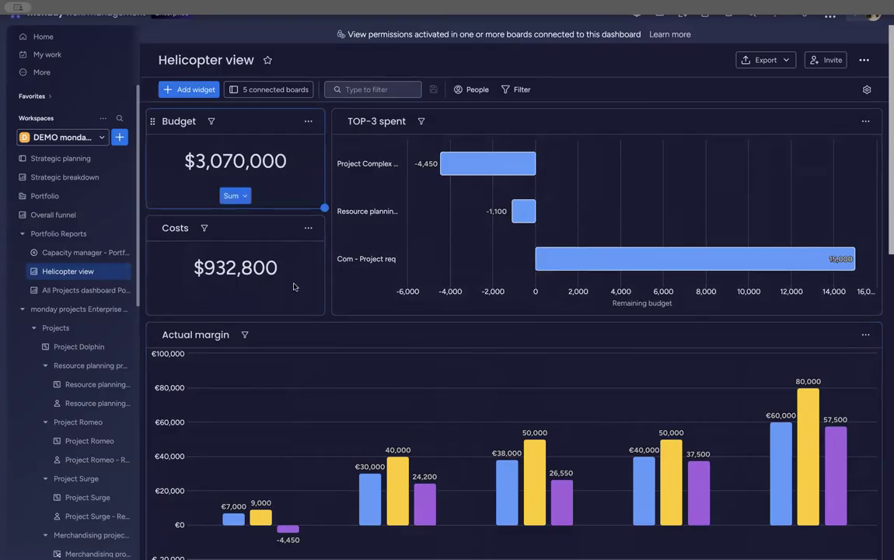
pyautogui.scroll(-5, 294, 295)
pyautogui.scroll(-6, 294, 295)
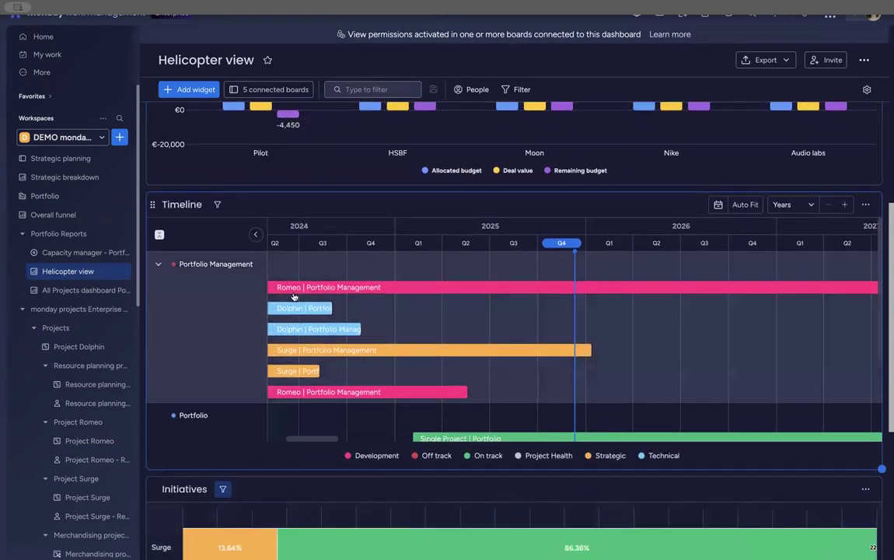
pyautogui.scroll(3, 294, 295)
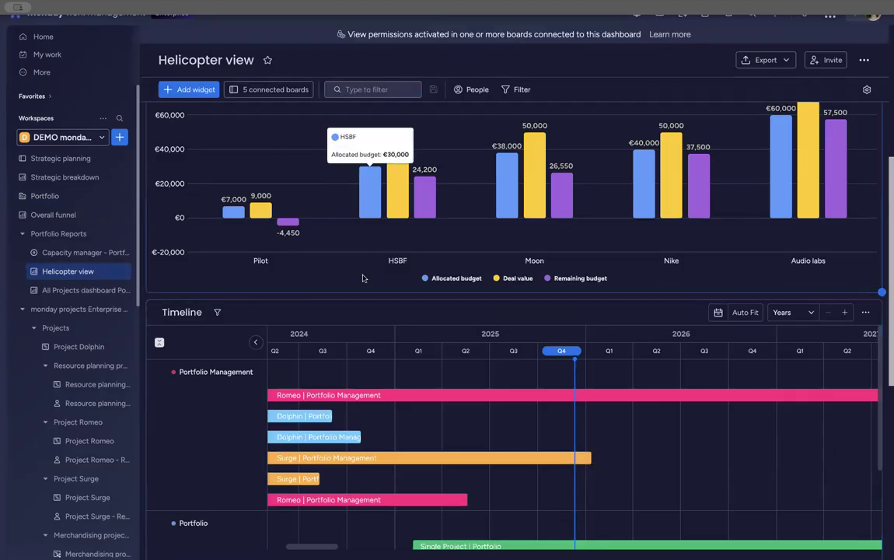
pyautogui.scroll(5, 347, 320)
pyautogui.scroll(1, 346, 320)
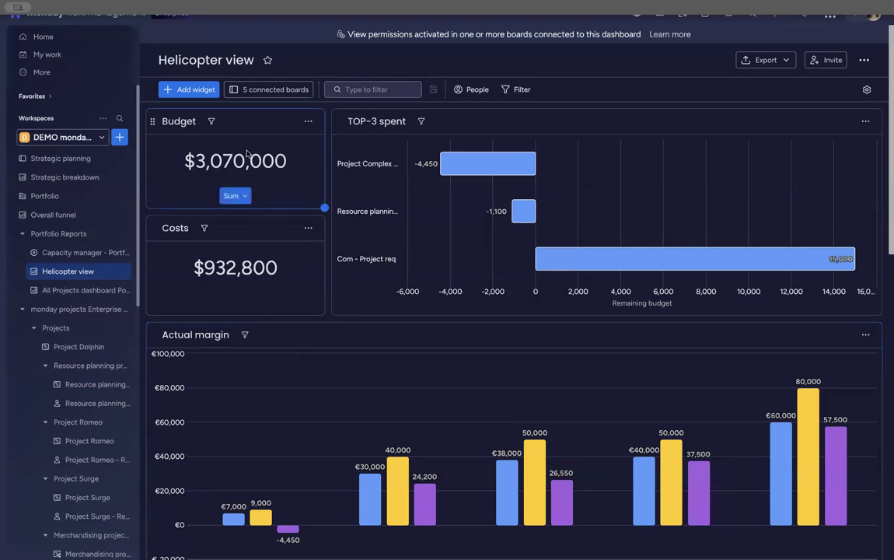
# - Examine the Helicopter view's Actual margin chart and its Timeline of Portfolio Management and Portfolio items across the years
pyautogui.scroll(-3, 248, 153)
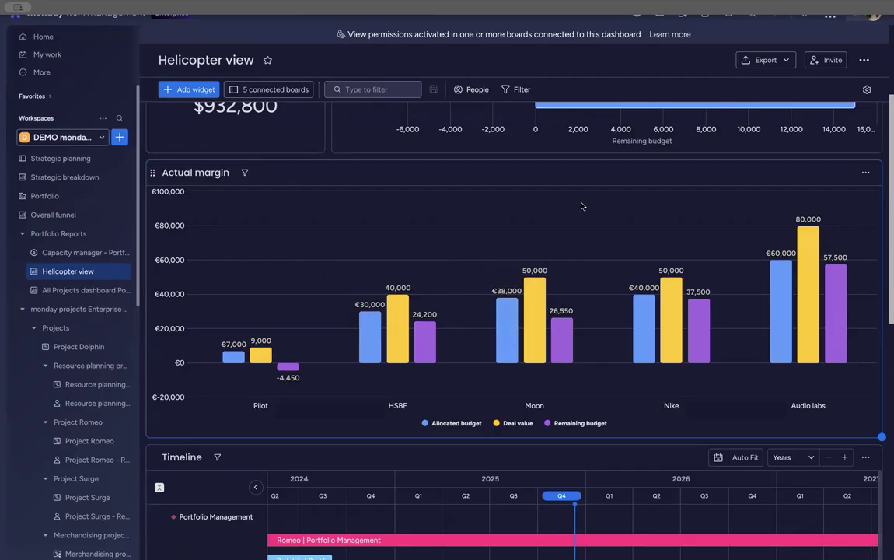
pyautogui.scroll(-1, 582, 206)
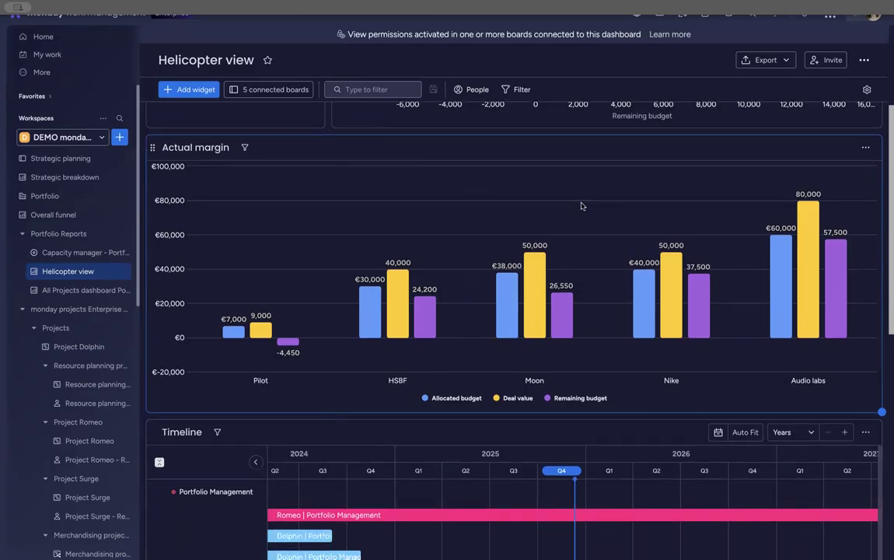
pyautogui.scroll(-5, 581, 206)
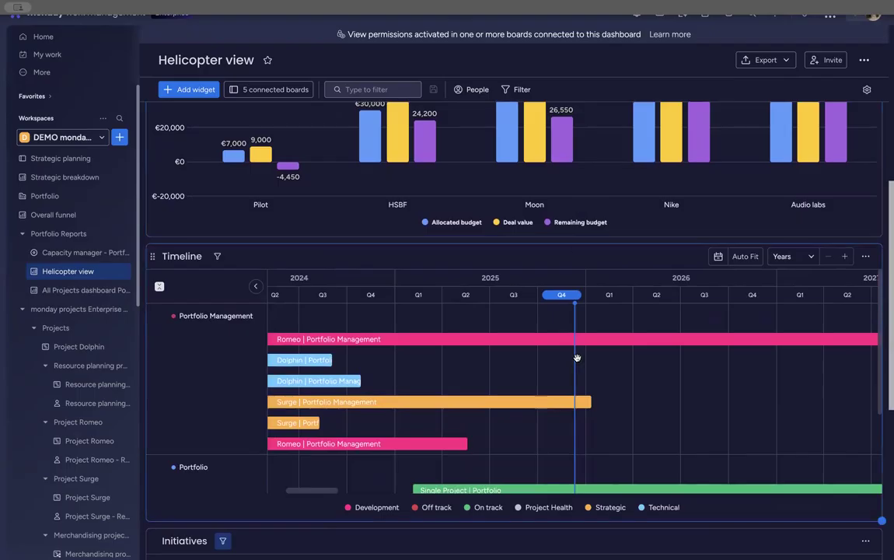
pyautogui.scroll(-1, 577, 357)
pyautogui.scroll(-3, 577, 358)
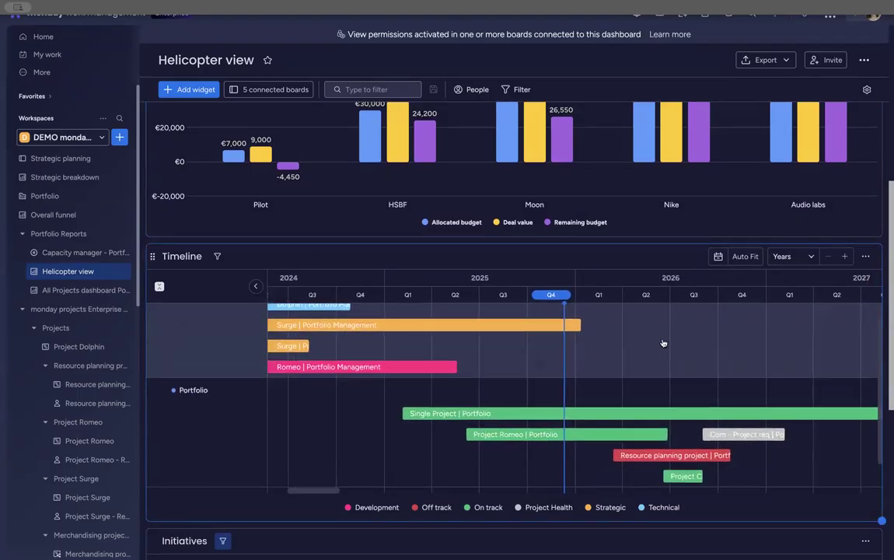
pyautogui.hscroll(-3, 663, 343)
pyautogui.scroll(1, 663, 343)
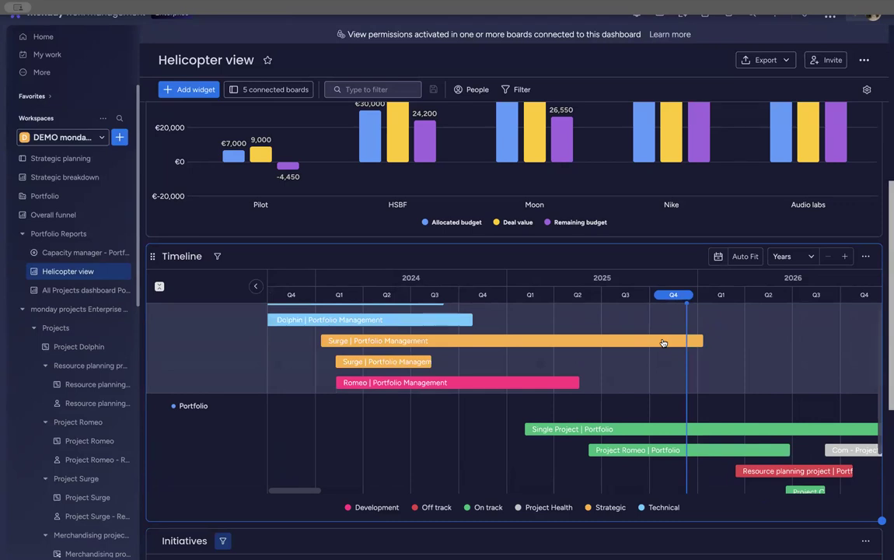
pyautogui.scroll(-3, 670, 417)
pyautogui.hscroll(1, 671, 417)
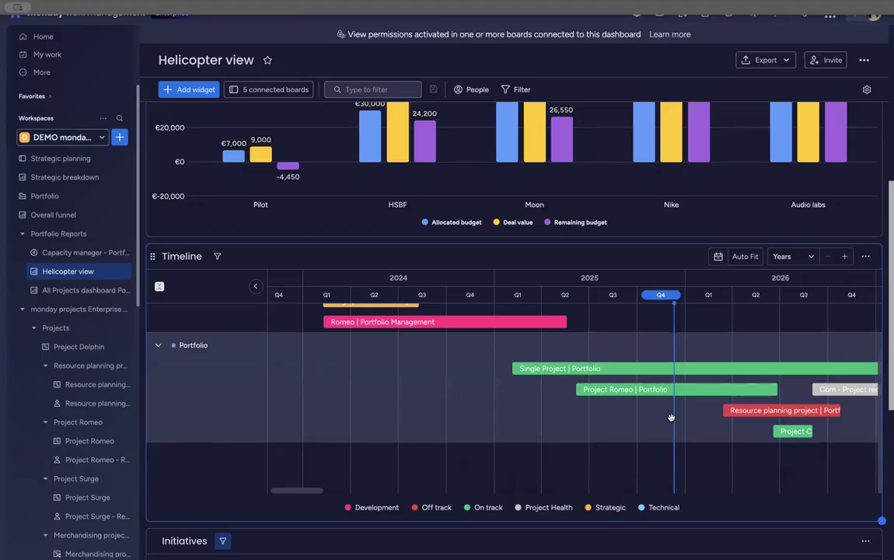
# - Open the All Projects dashboard Portfolio and inspect Project Romeo's activities behind the Top 5 - Planned vs. Spent Effort chart
pyautogui.click(63, 292)
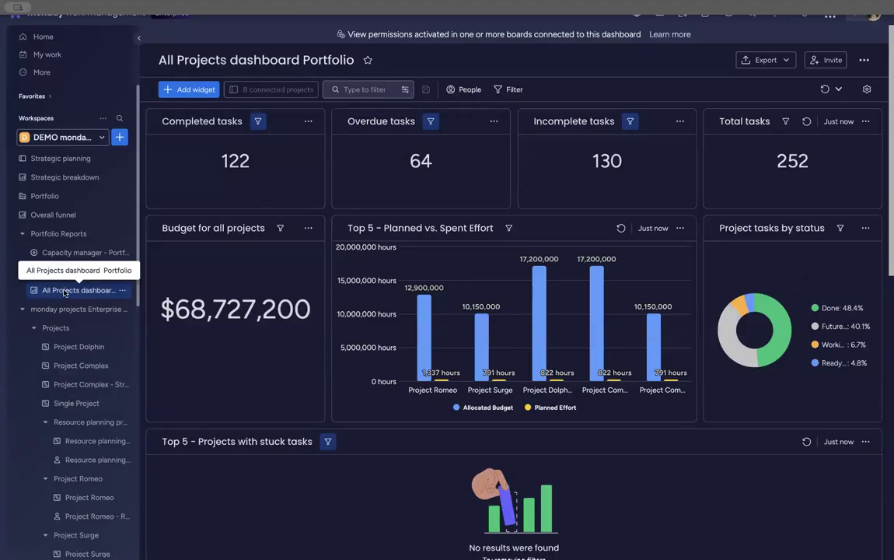
pyautogui.moveTo(422, 337)
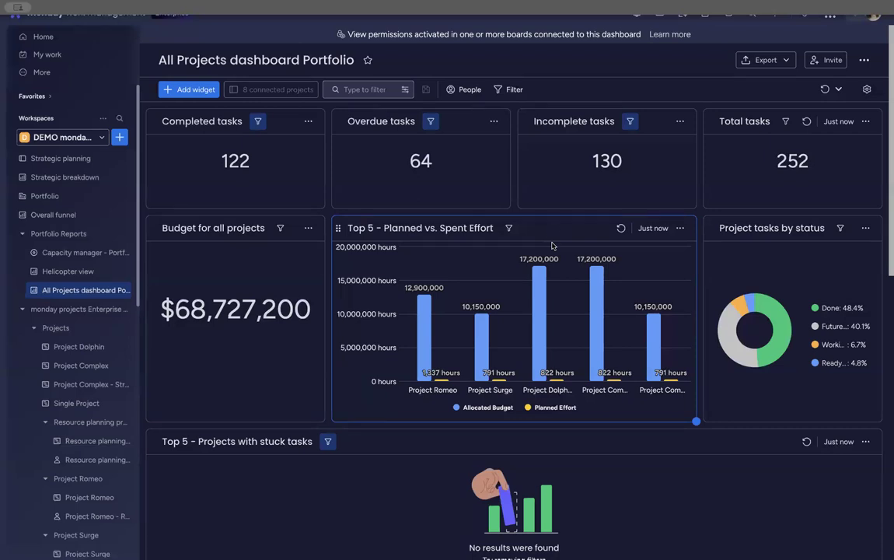
pyautogui.moveTo(603, 295)
pyautogui.click(424, 325)
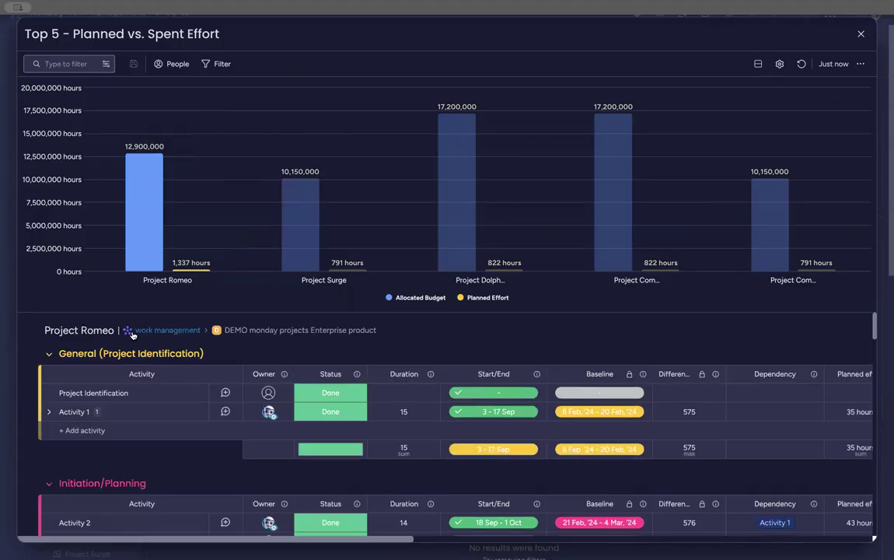
pyautogui.moveTo(200, 269)
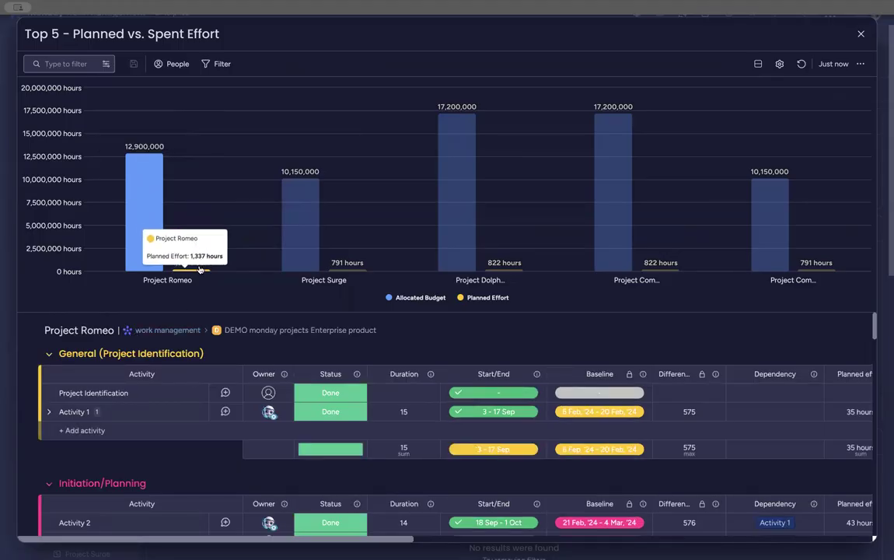
pyautogui.click(200, 271)
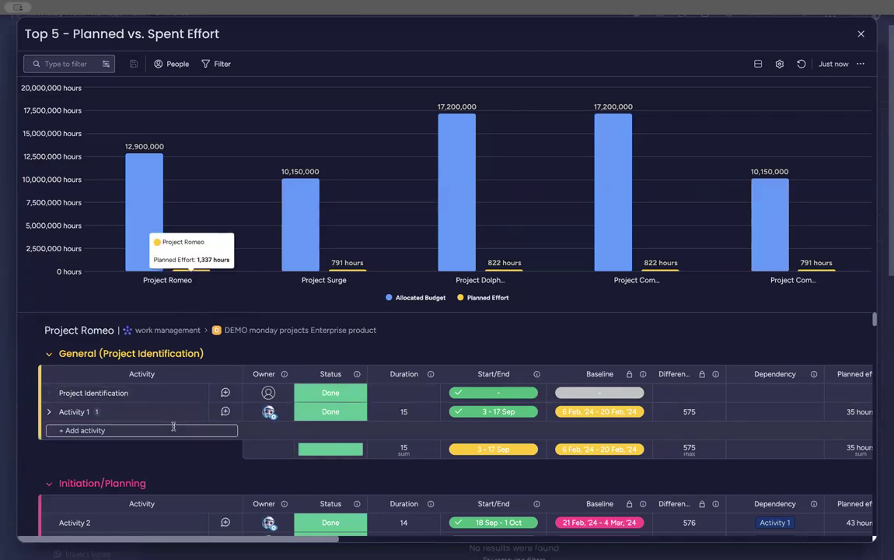
pyautogui.scroll(-1, 174, 426)
pyautogui.scroll(-1, 173, 426)
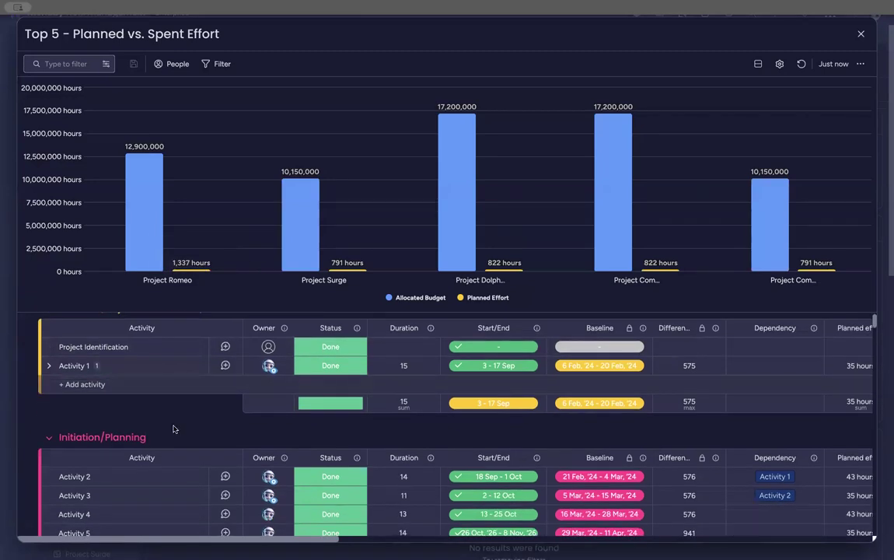
pyautogui.scroll(-3, 174, 428)
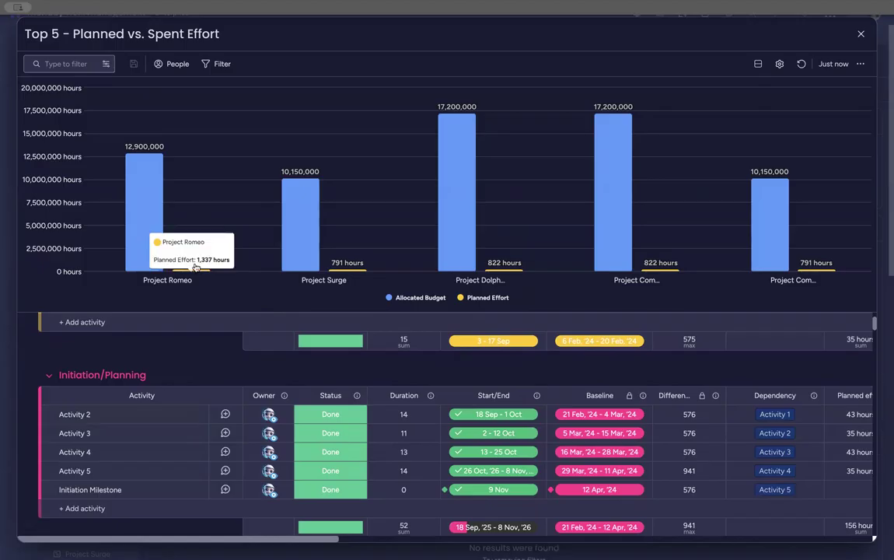
pyautogui.scroll(-10, 199, 417)
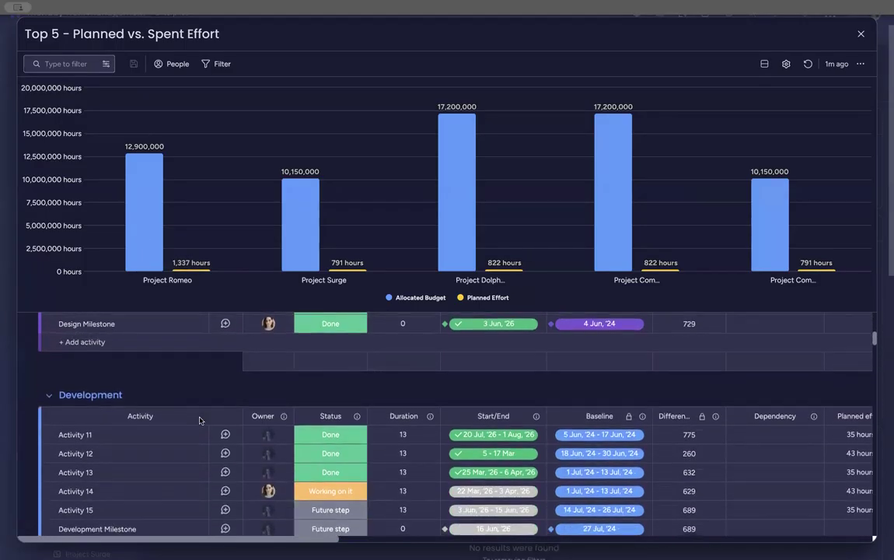
# - Drill into the chart's fourth project by allocated budget, review its Development activities, and briefly expand and collapse Activity 11's subitems
pyautogui.click(627, 189)
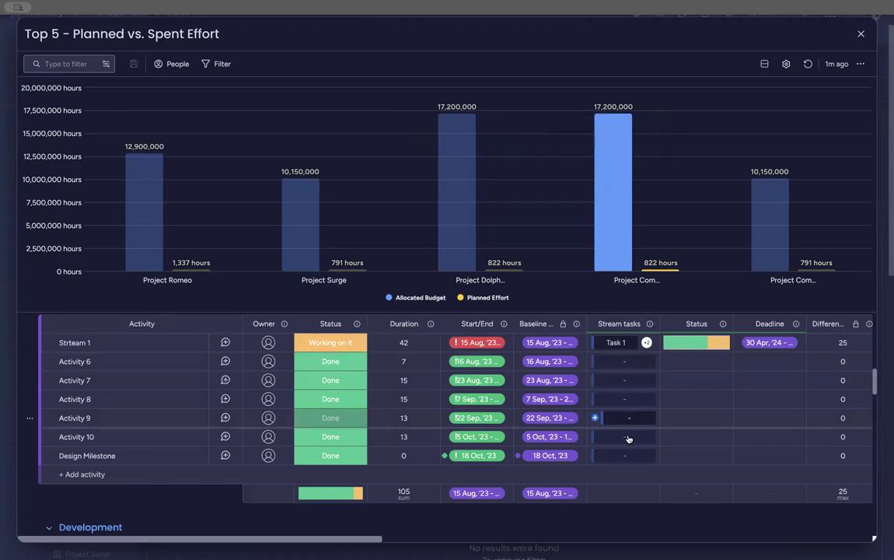
pyautogui.scroll(-5, 627, 441)
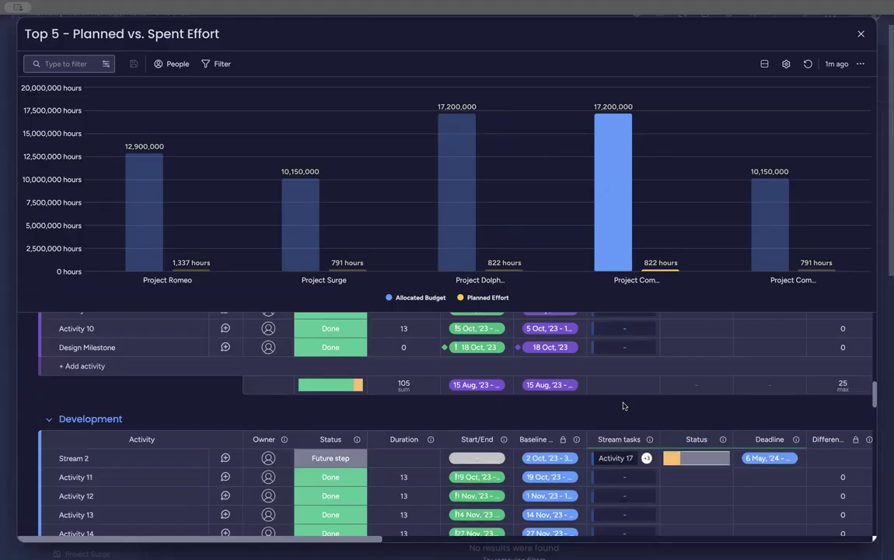
pyautogui.scroll(-2, 623, 405)
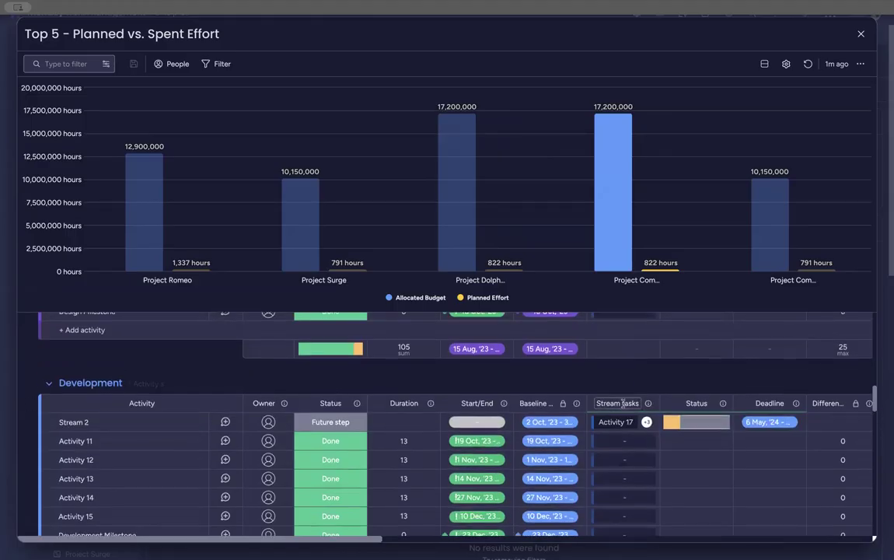
pyautogui.scroll(-2, 623, 406)
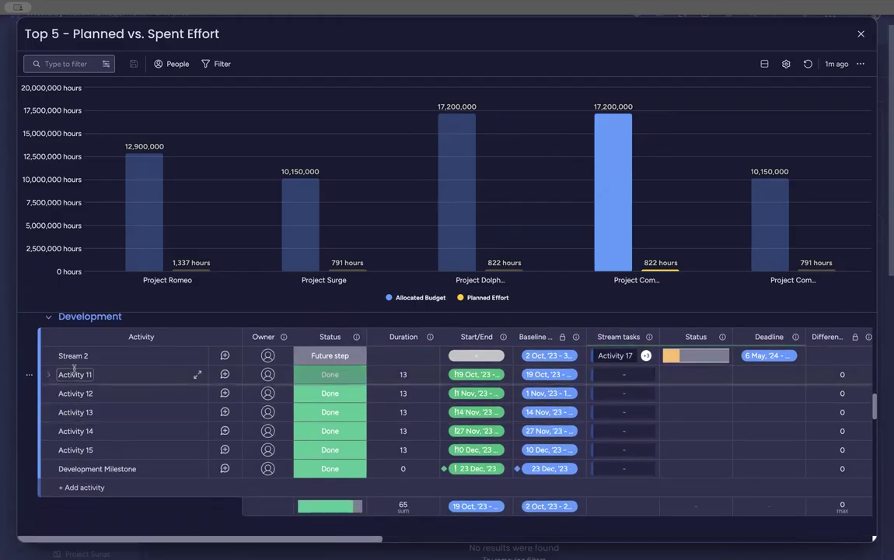
pyautogui.click(49, 375)
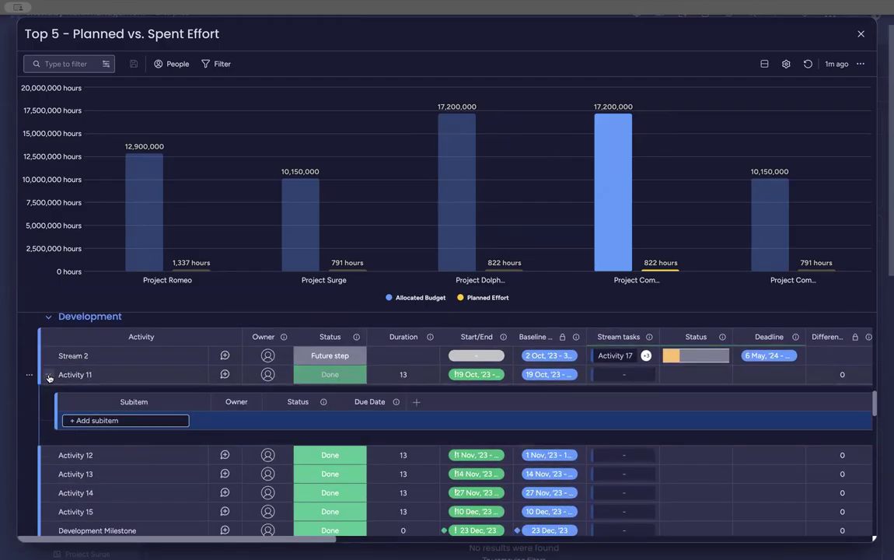
pyautogui.click(49, 376)
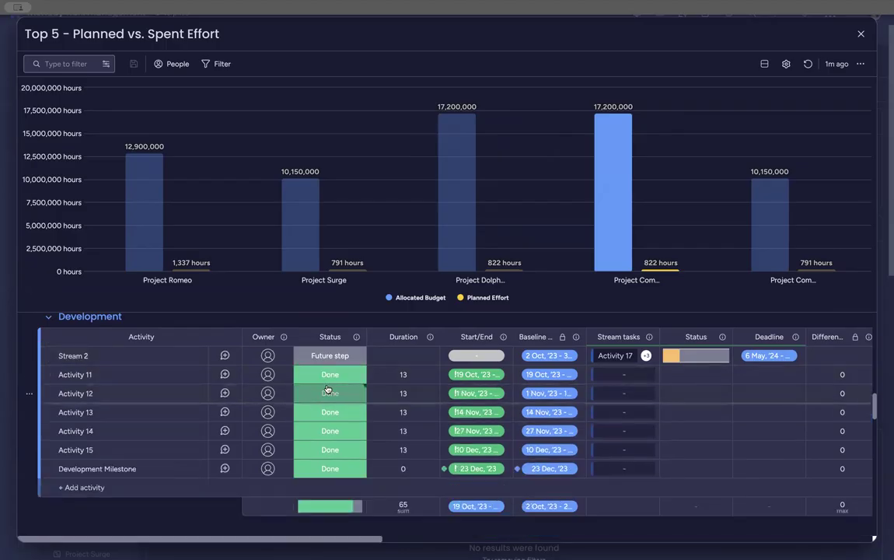
# - View Activity 11's status note editor and status label options without changing them, and close the Planned vs. Spent Effort details
pyautogui.click(363, 368)
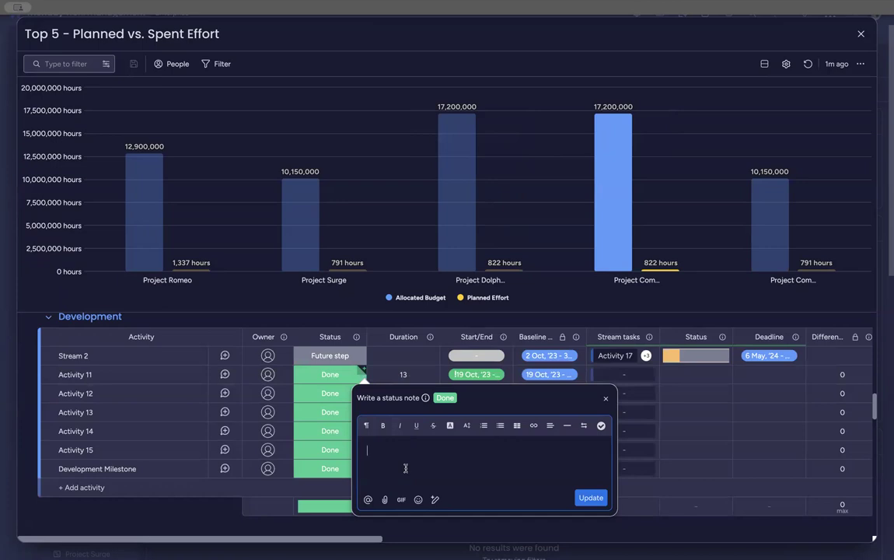
pyautogui.click(323, 384)
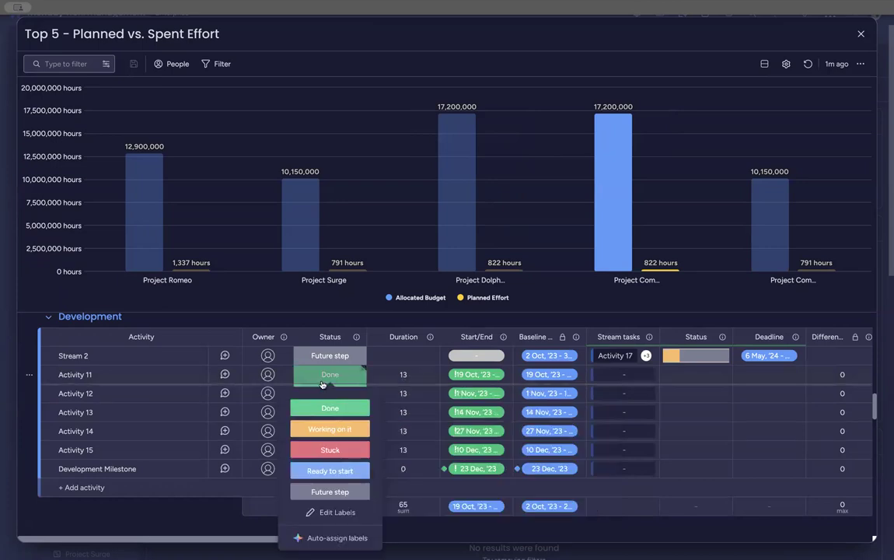
pyautogui.click(860, 34)
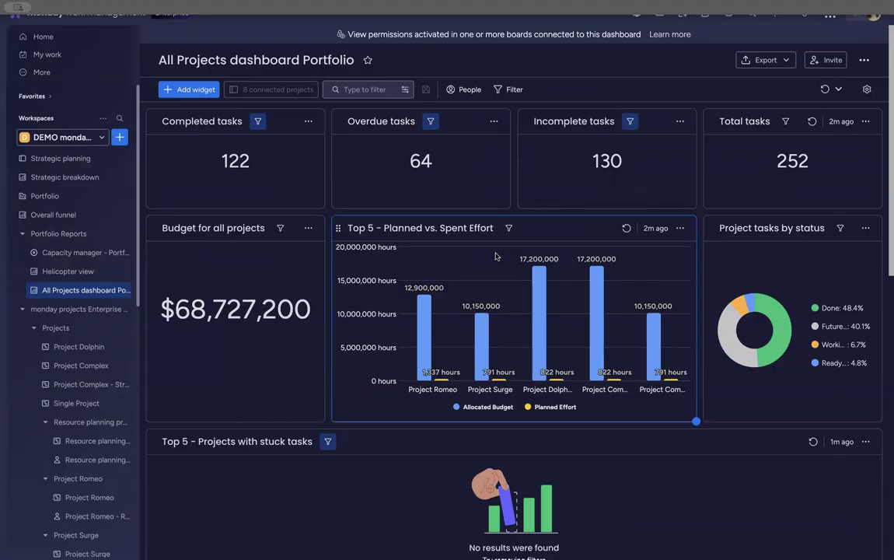
# - Open the Strategic breakdown dashboard and examine the Project priorities of Initiative 1 and Initiative 2
pyautogui.click(61, 178)
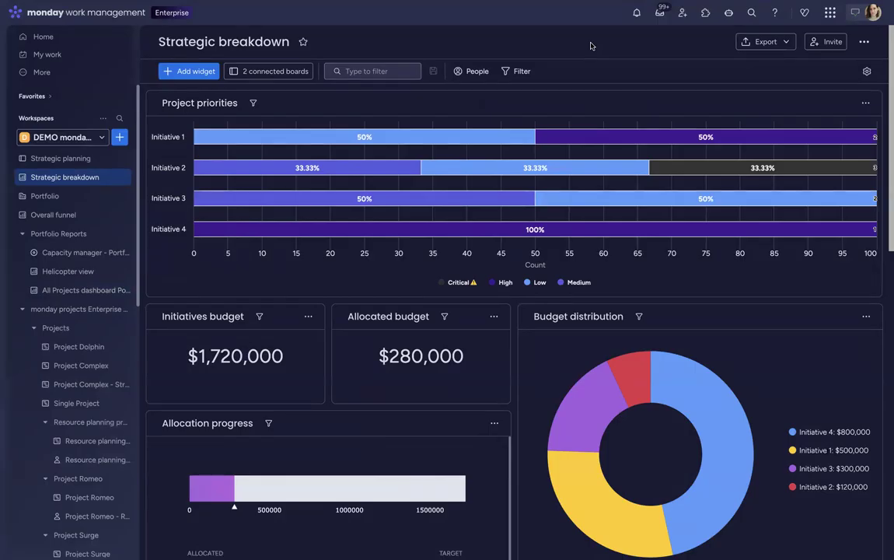
pyautogui.moveTo(436, 134)
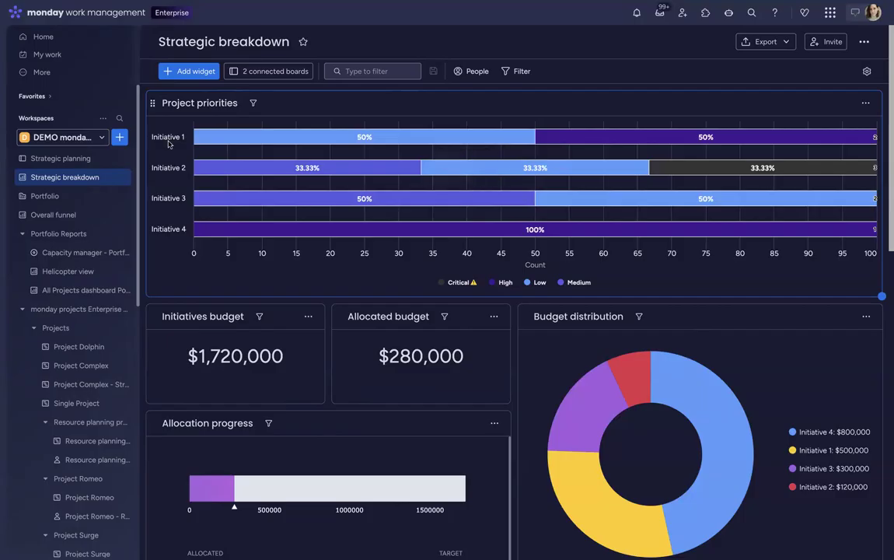
pyautogui.moveTo(372, 141)
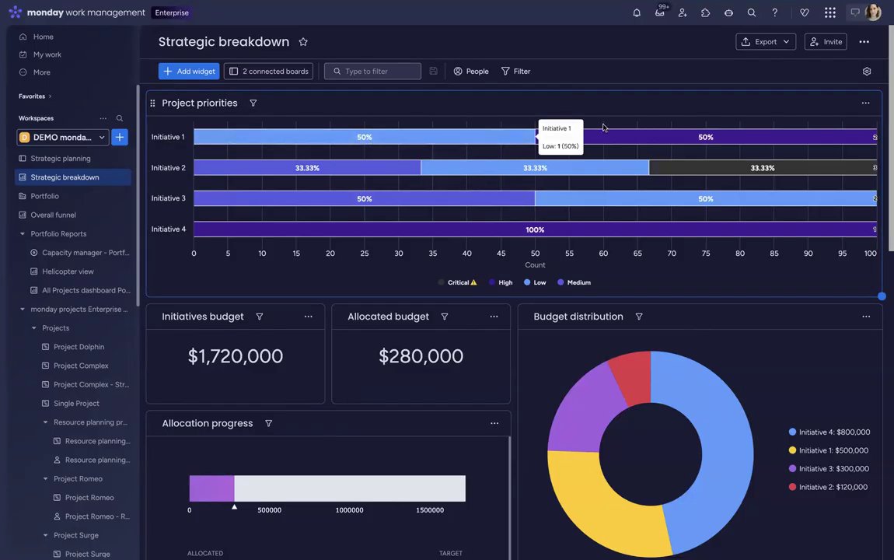
pyautogui.moveTo(605, 141)
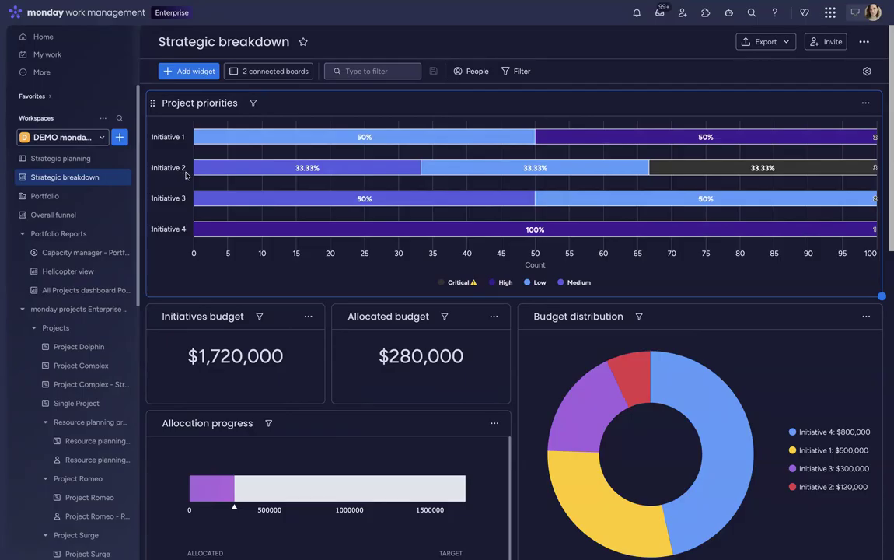
pyautogui.moveTo(753, 170)
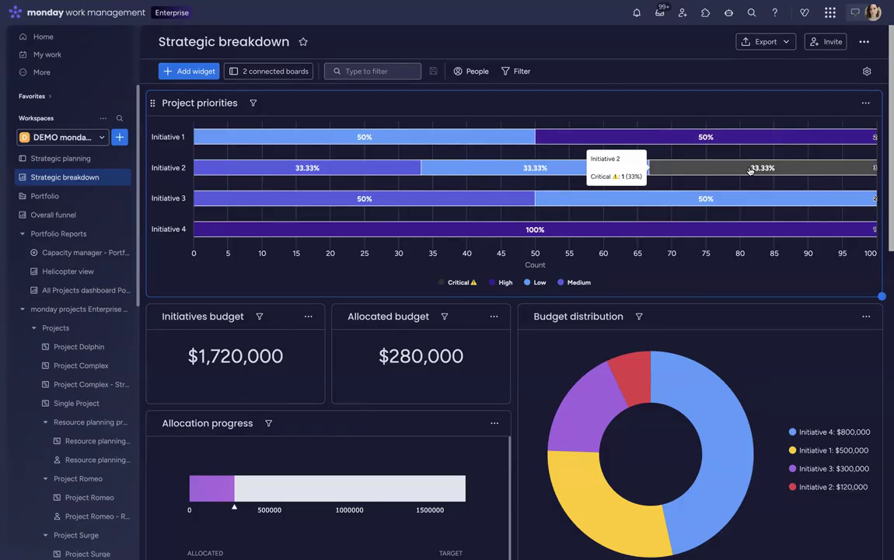
pyautogui.moveTo(559, 172)
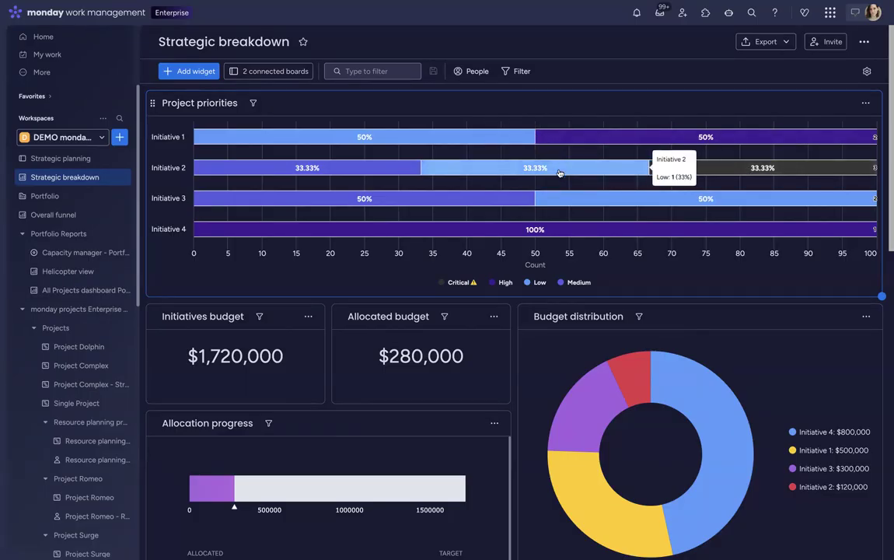
# - Inspect Initiative 2's Medium priority share, the budget and Allocation progress widgets, and the Initiative 4 and Initiative 1 slices of Budget distribution
pyautogui.moveTo(347, 170)
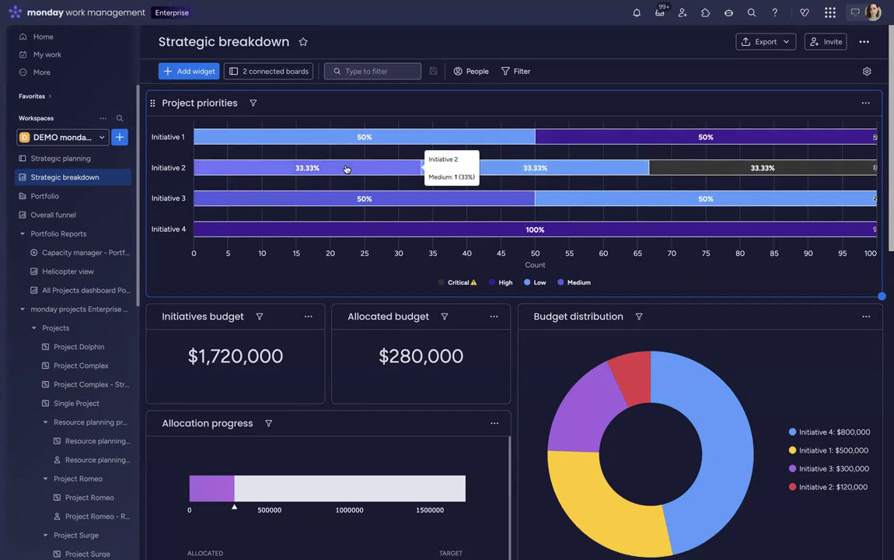
pyautogui.scroll(-5, 347, 169)
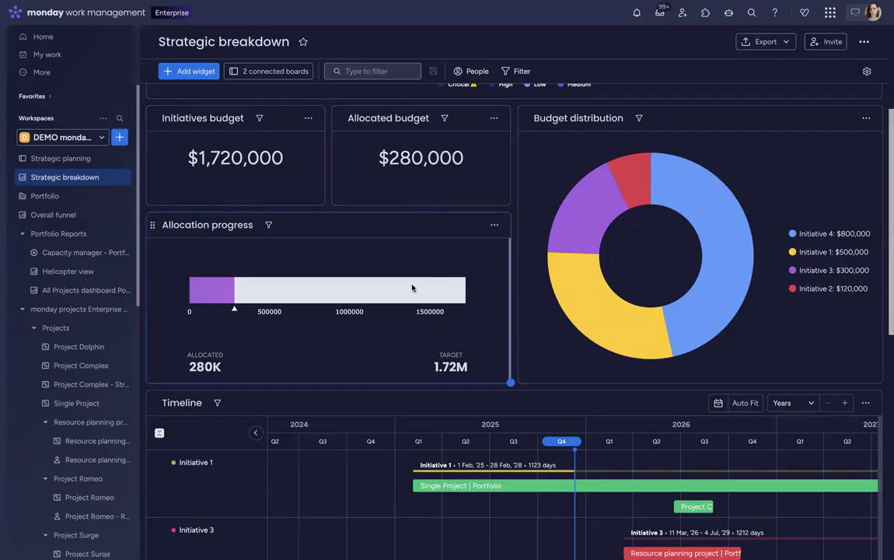
pyautogui.moveTo(672, 326)
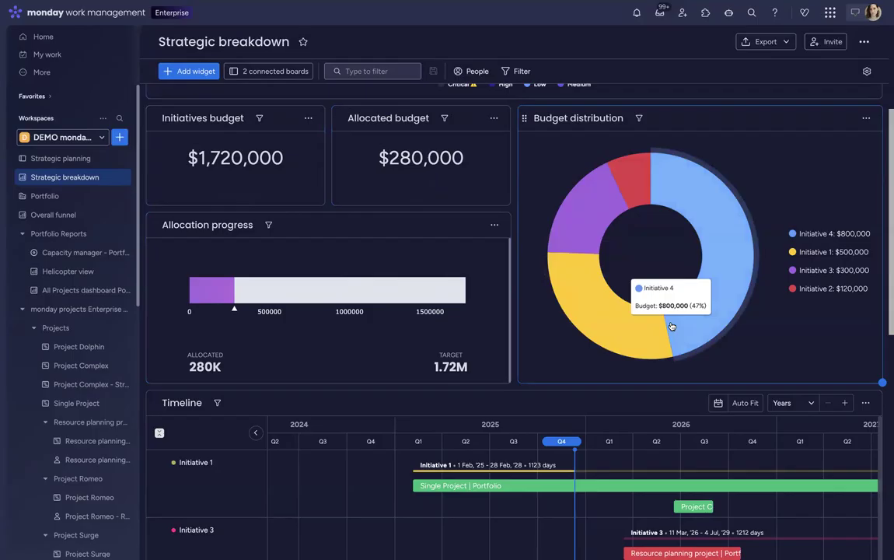
pyautogui.scroll(1, 671, 326)
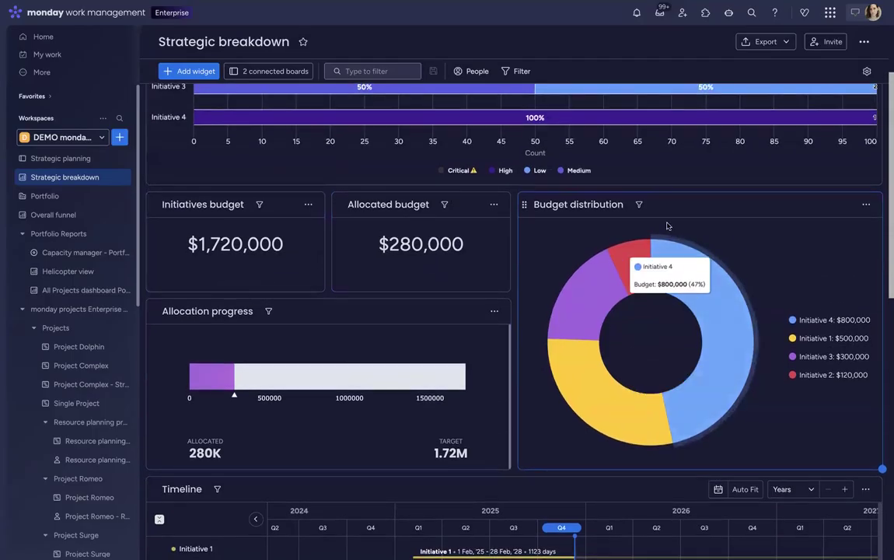
pyautogui.moveTo(596, 376)
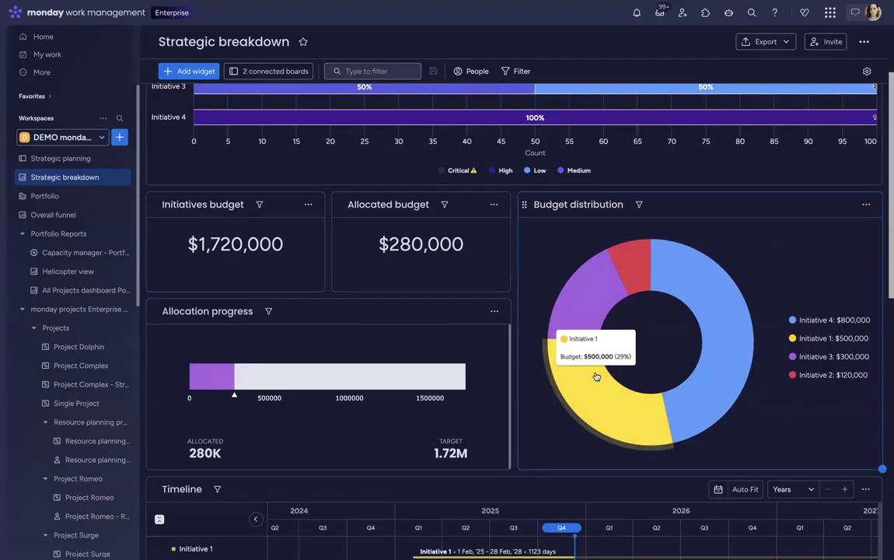
# - Examine how the projects are scheduled under each initiative in the Timeline widget, looking ahead through 2029
pyautogui.scroll(-3, 597, 377)
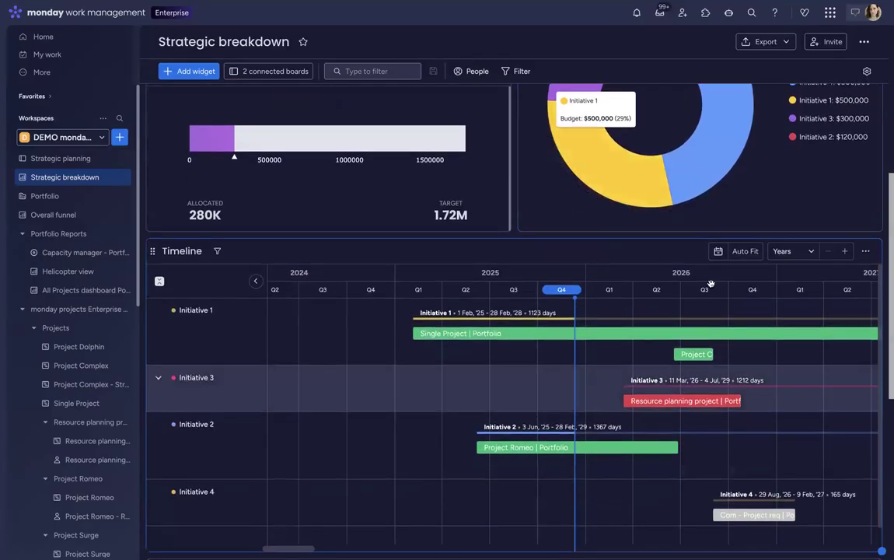
pyautogui.scroll(-1, 852, 390)
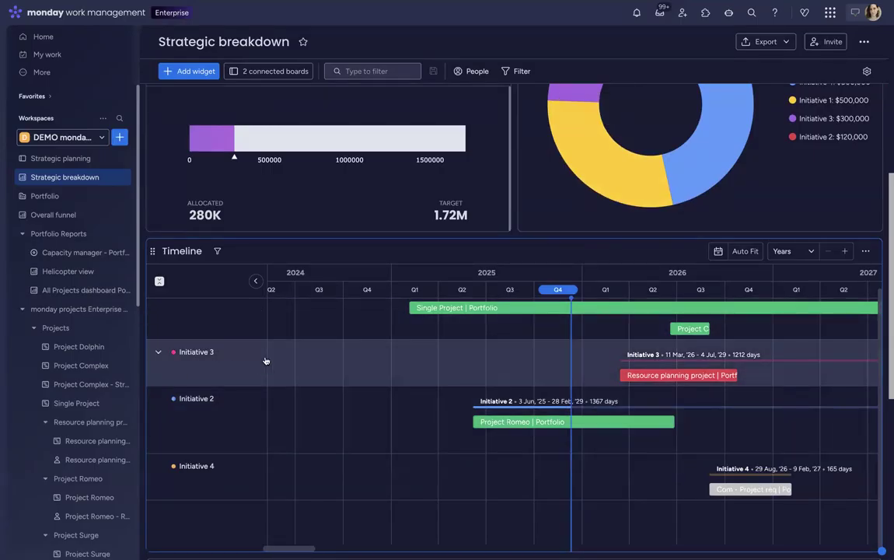
pyautogui.click(744, 251)
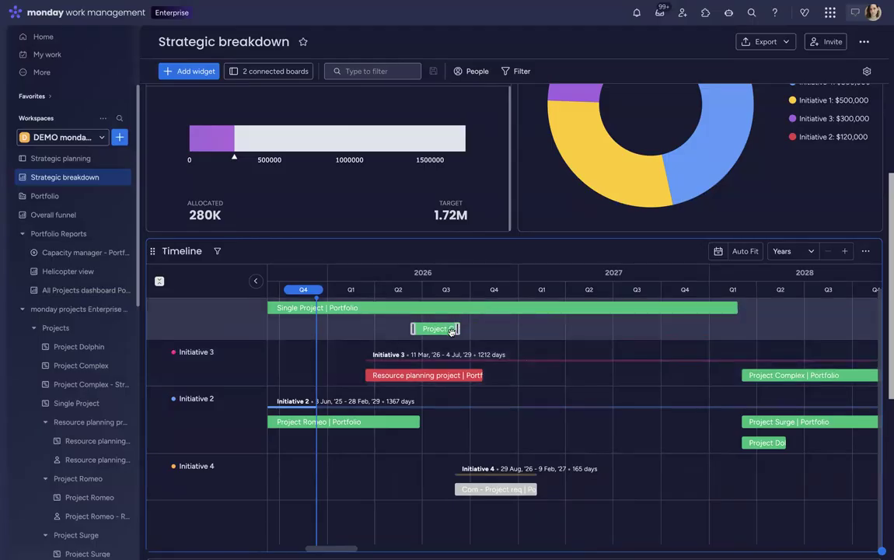
pyautogui.scroll(2, 231, 303)
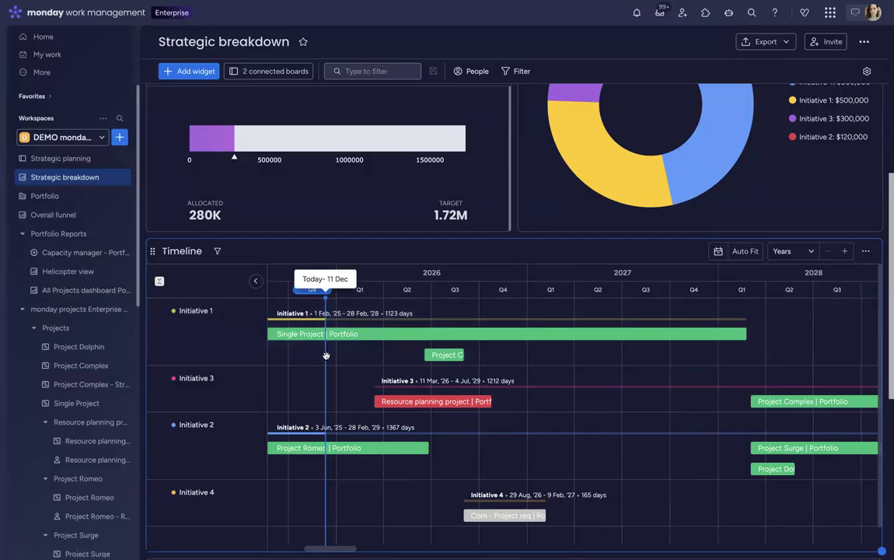
pyautogui.scroll(-1, 466, 373)
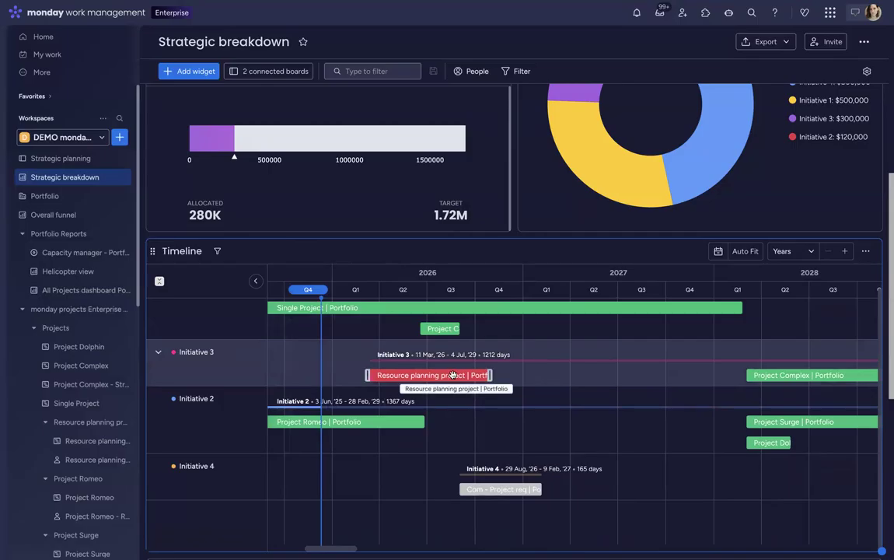
pyautogui.hscroll(3, 573, 364)
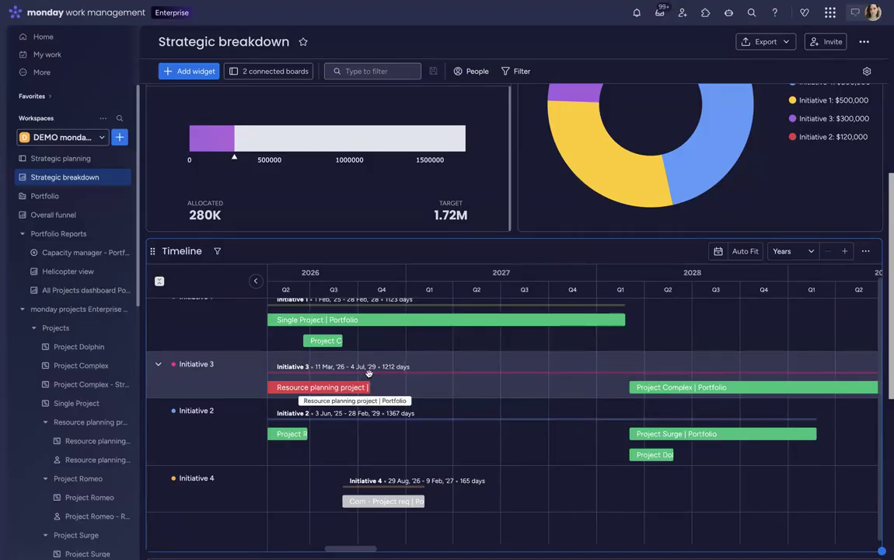
pyautogui.hscroll(4, 461, 372)
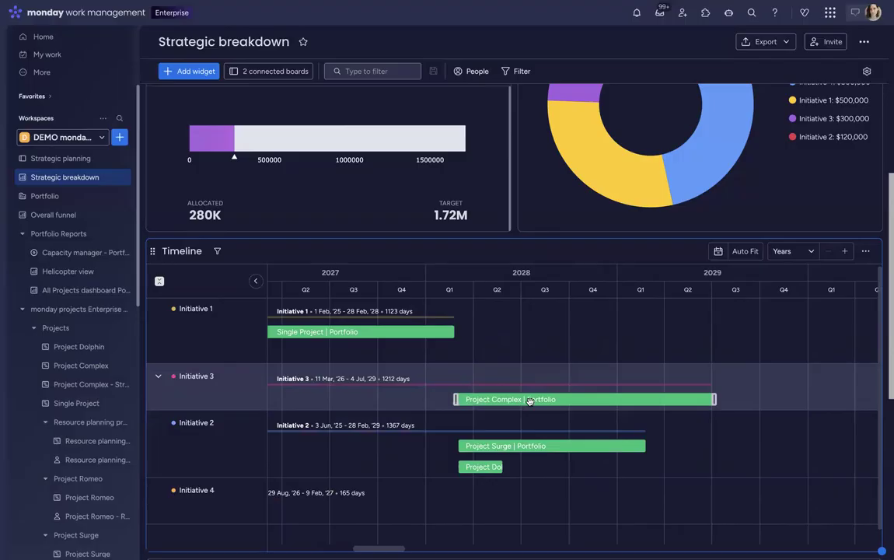
pyautogui.hscroll(-3, 528, 401)
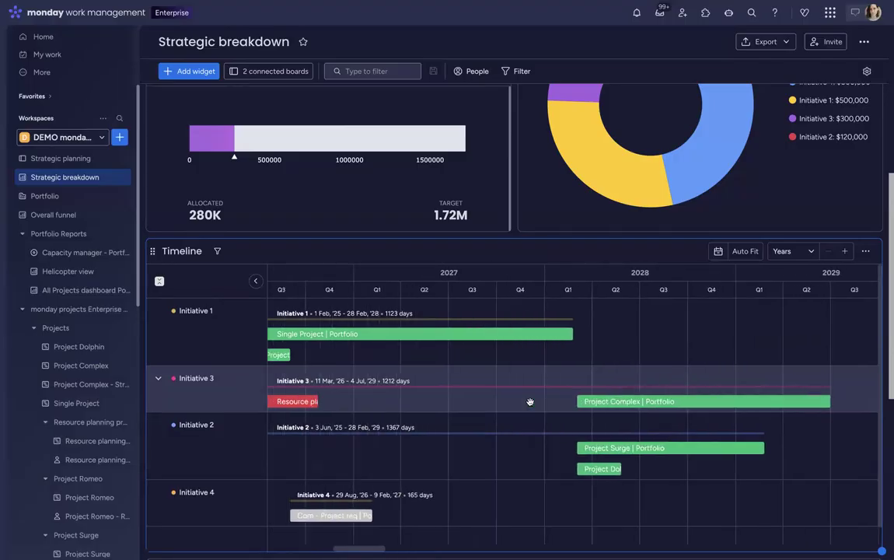
pyautogui.hscroll(-1, 324, 358)
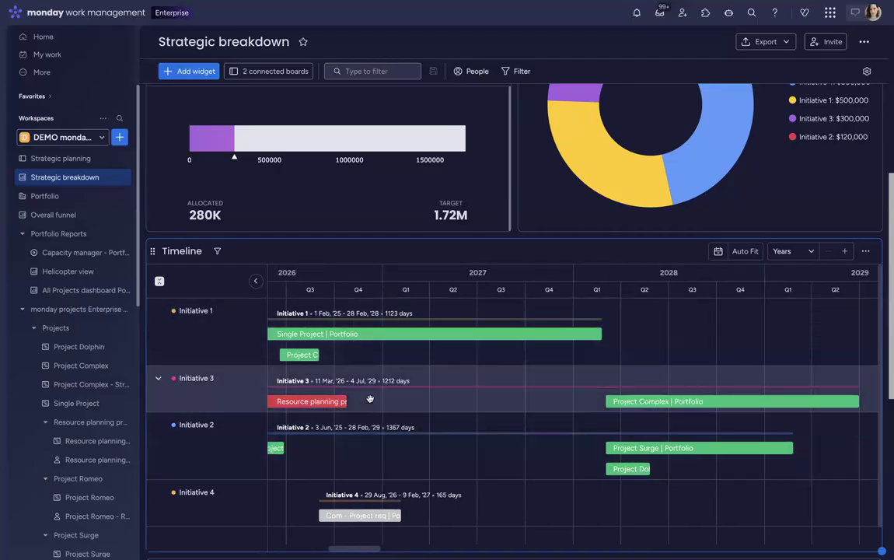
# - Bring the Timeline widget back to 2025 to review current project schedules, and return to the dashboard's budget widgets
pyautogui.scroll(-1, 370, 399)
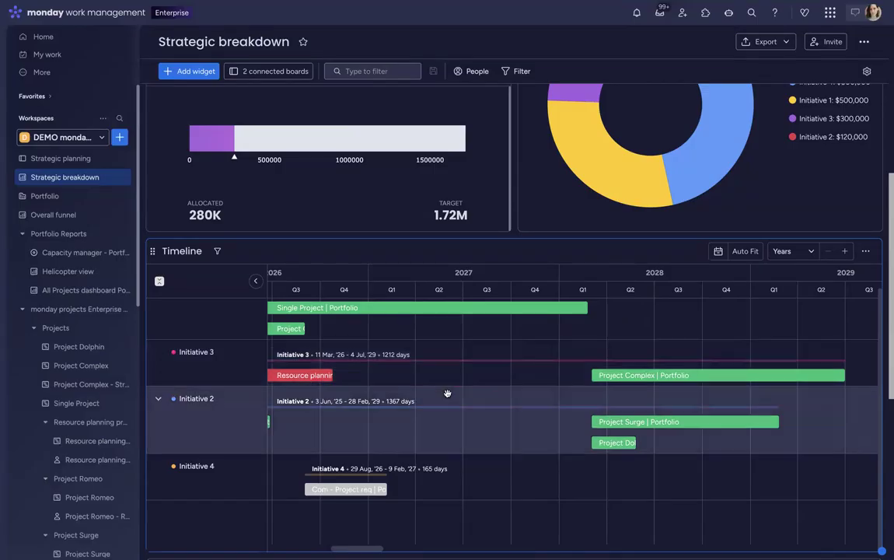
pyautogui.scroll(1, 450, 393)
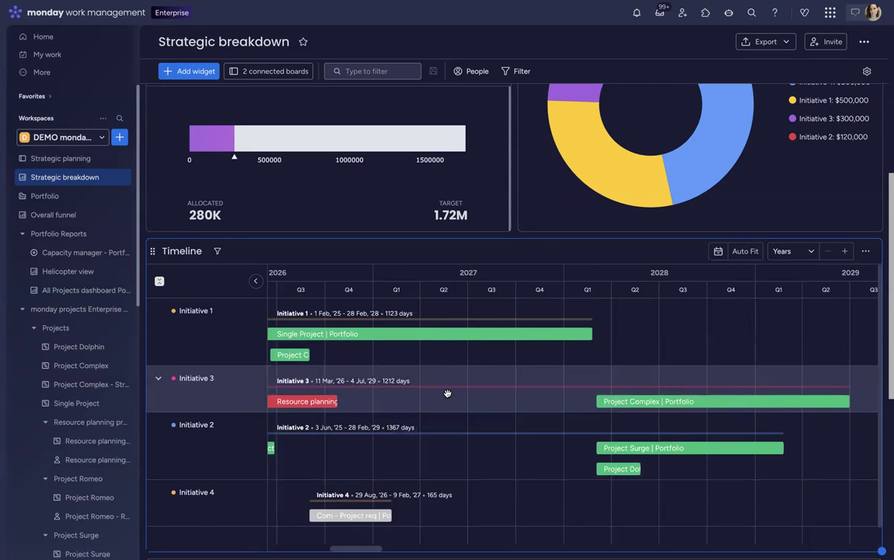
pyautogui.hscroll(-4, 447, 393)
pyautogui.scroll(-1, 447, 393)
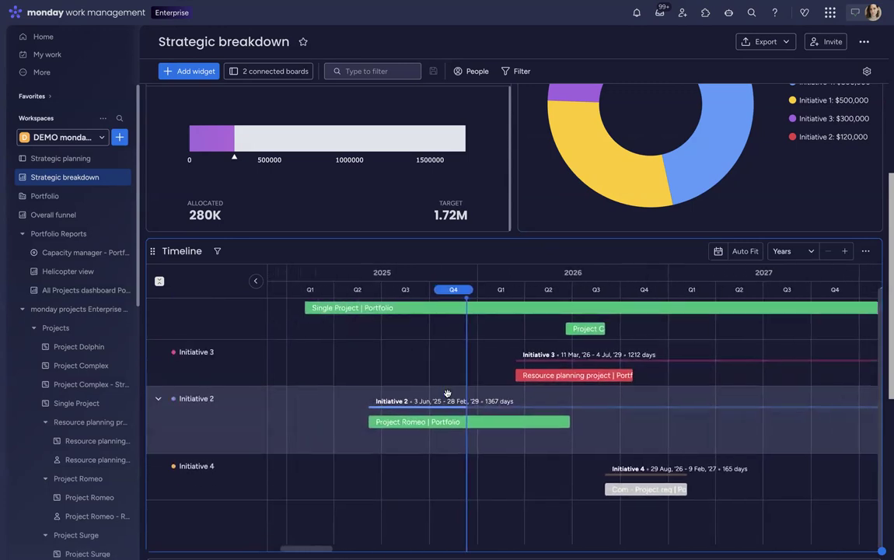
pyautogui.scroll(1, 447, 394)
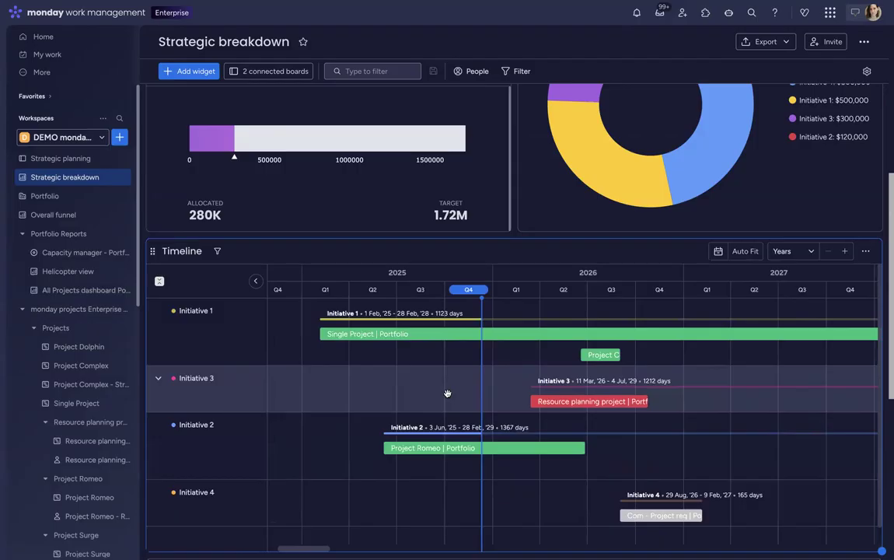
pyautogui.hscroll(-1, 447, 394)
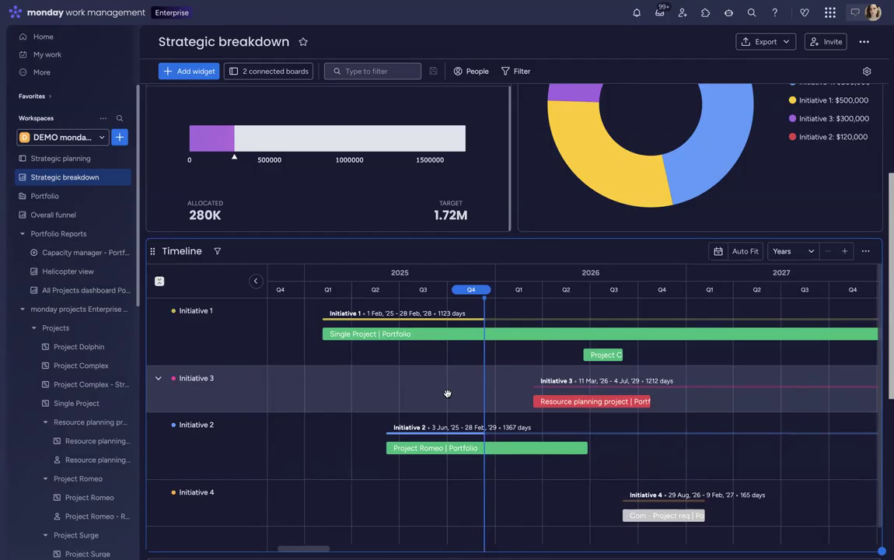
pyautogui.scroll(3, 454, 179)
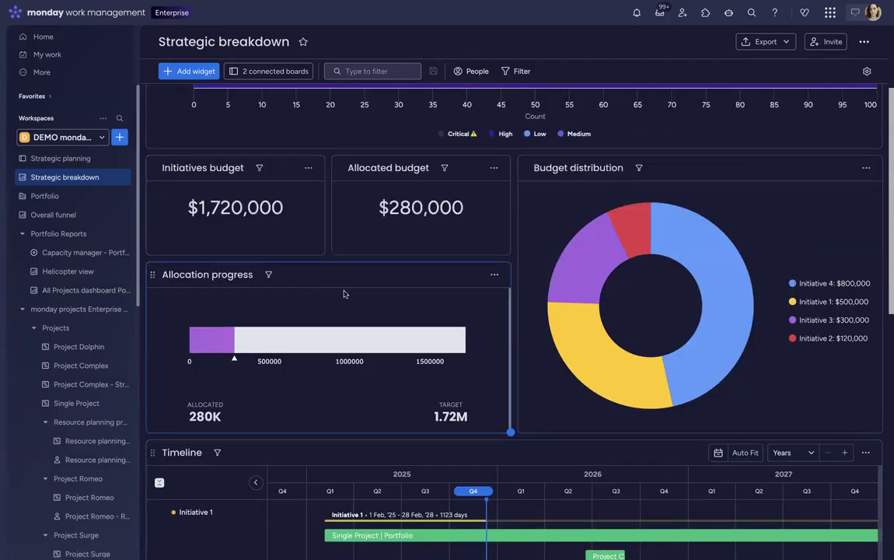
# - Open the Strategic planning board, review the initiatives' columns through Budget, and select Initiative 2's Owner cell
pyautogui.scroll(2, 361, 179)
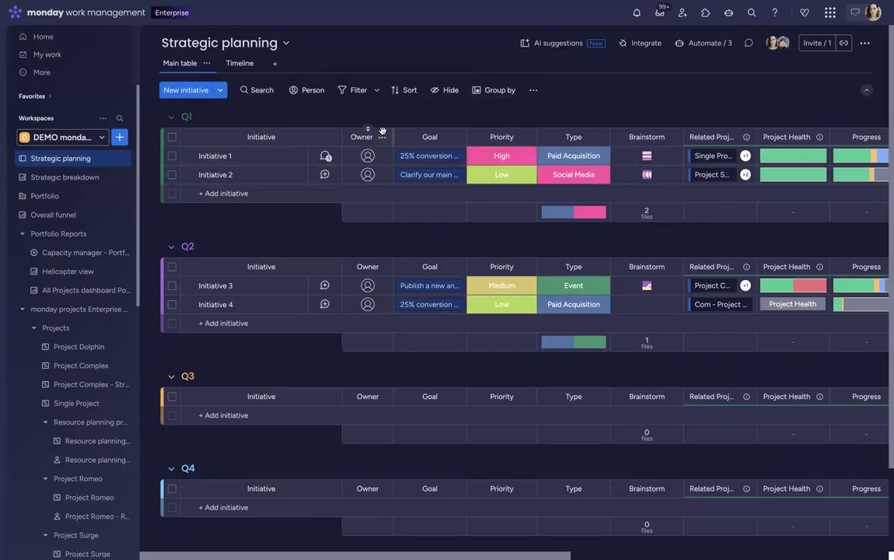
pyautogui.hscroll(5, 368, 113)
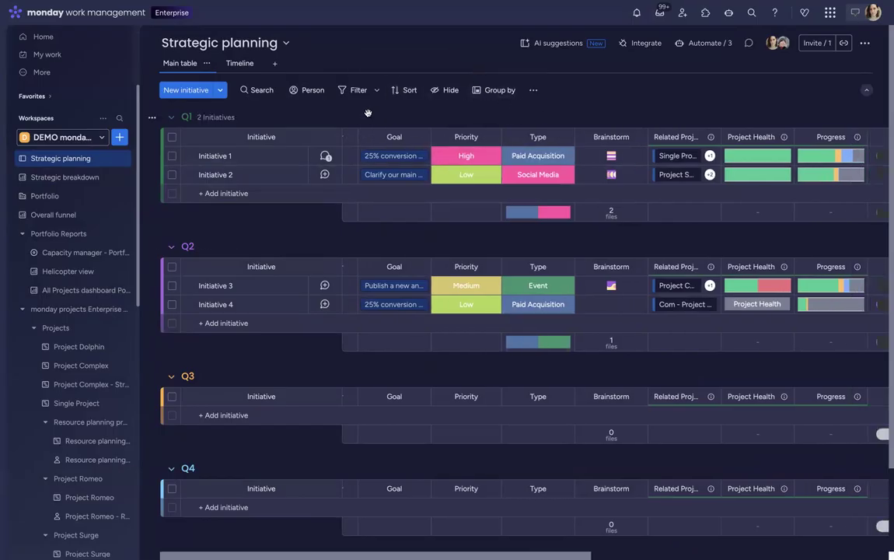
pyautogui.hscroll(5, 368, 114)
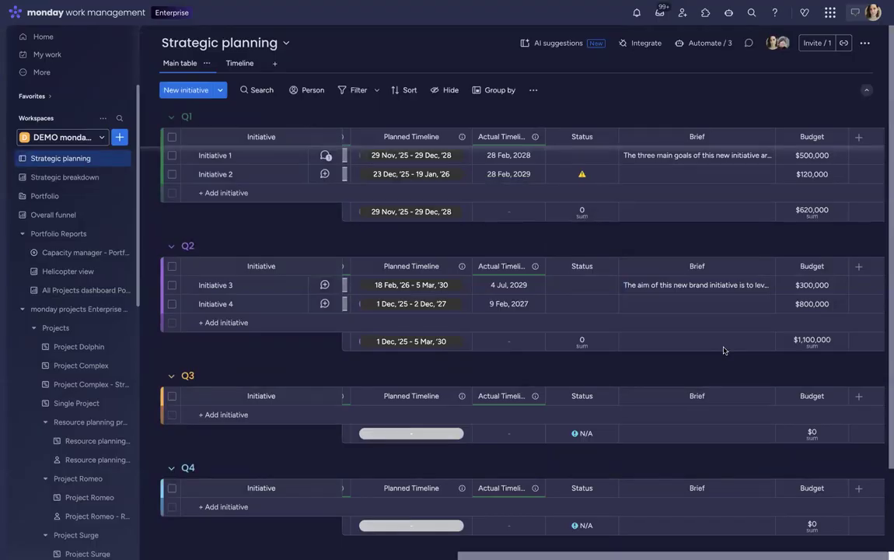
pyautogui.hscroll(-5, 723, 174)
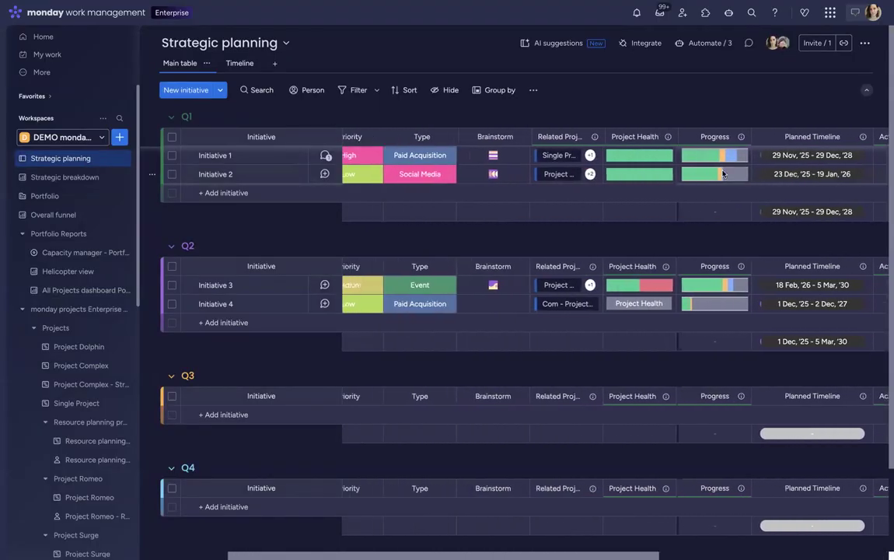
pyautogui.hscroll(-2, 723, 174)
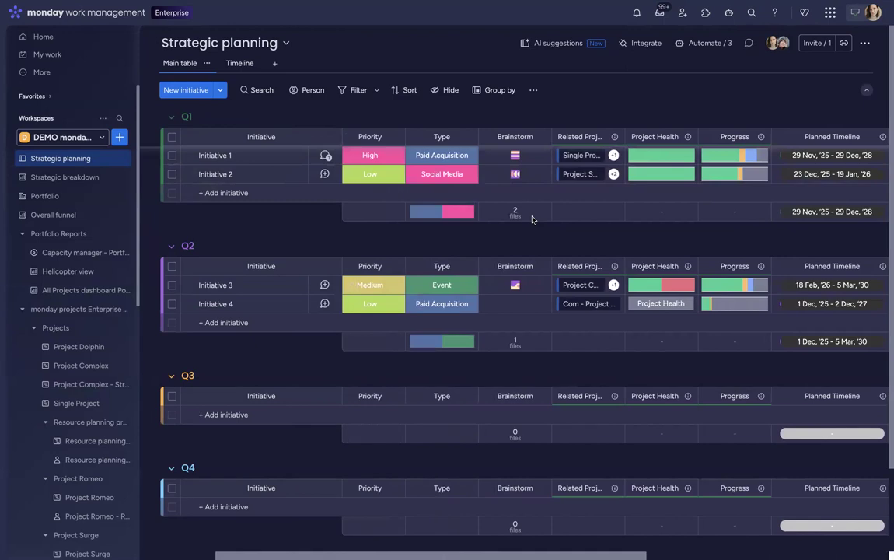
pyautogui.hscroll(-3, 532, 219)
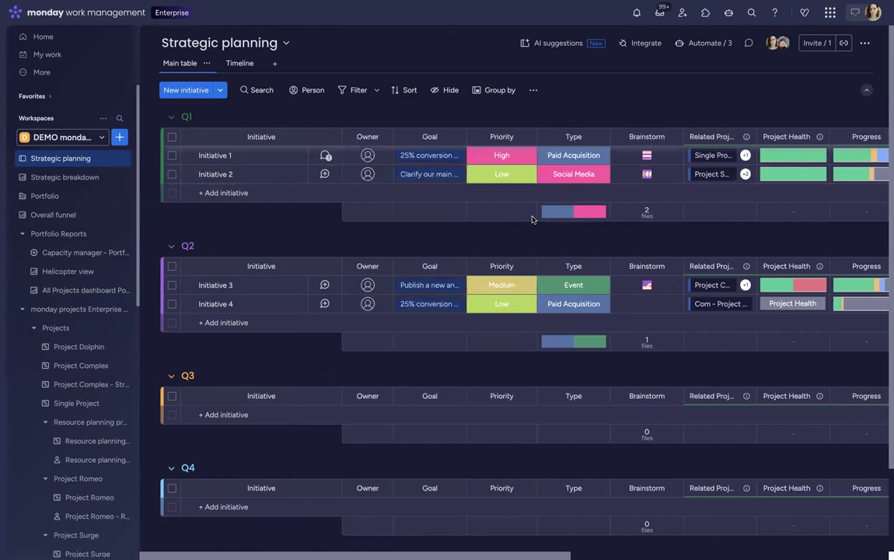
pyautogui.click(367, 174)
pyautogui.click(368, 174)
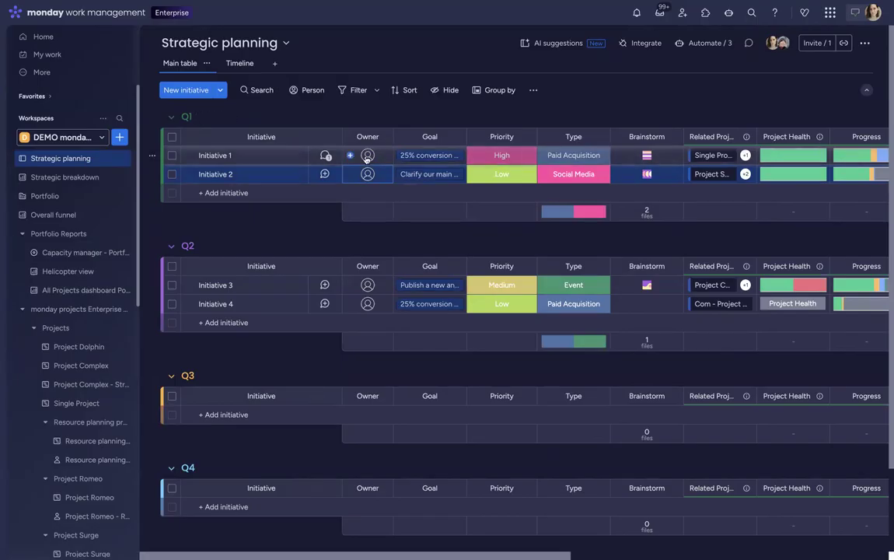
# - Open the Portfolio board and review its project columns, from strategy and progress through status summary, budgets, dependencies and files
pyautogui.click(60, 198)
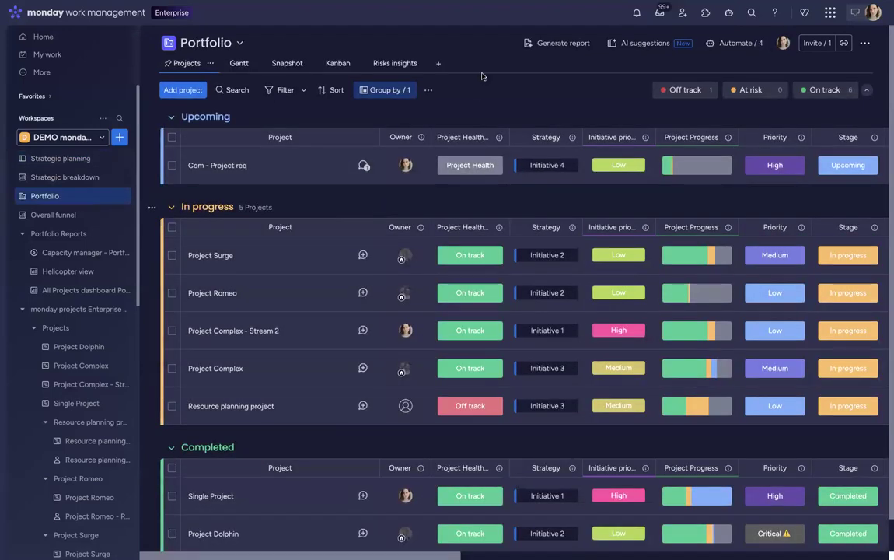
pyautogui.hscroll(5, 530, 236)
pyautogui.hscroll(10, 530, 235)
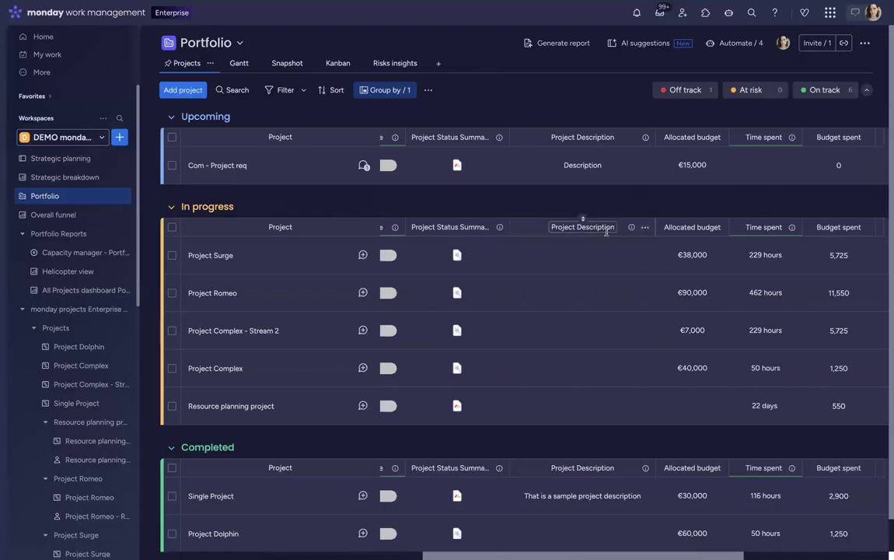
pyautogui.hscroll(4, 607, 234)
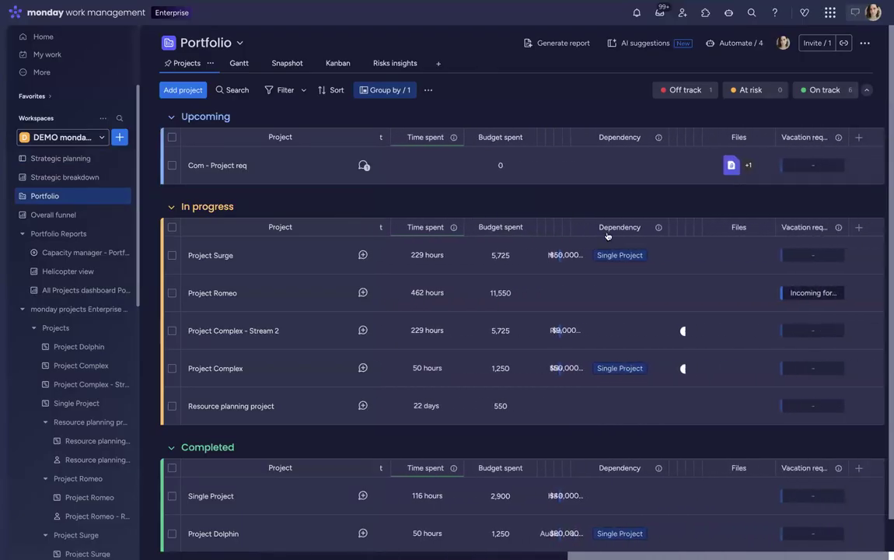
pyautogui.hscroll(-6, 608, 235)
pyautogui.hscroll(-5, 607, 234)
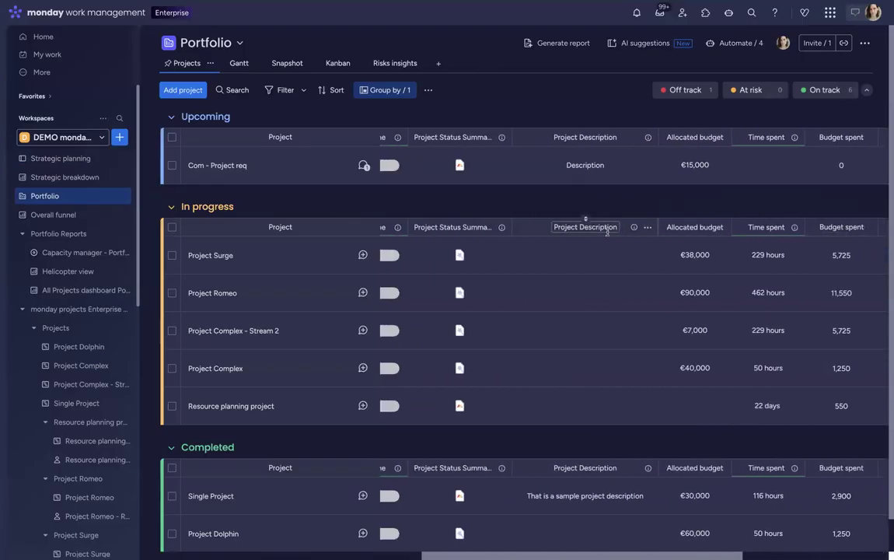
pyautogui.hscroll(-4, 608, 231)
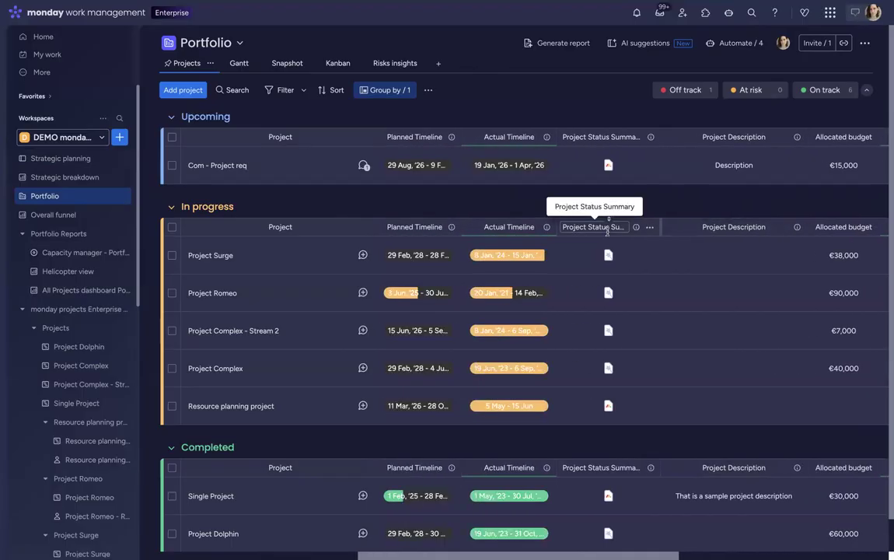
pyautogui.hscroll(-2, 536, 195)
pyautogui.hscroll(-4, 535, 194)
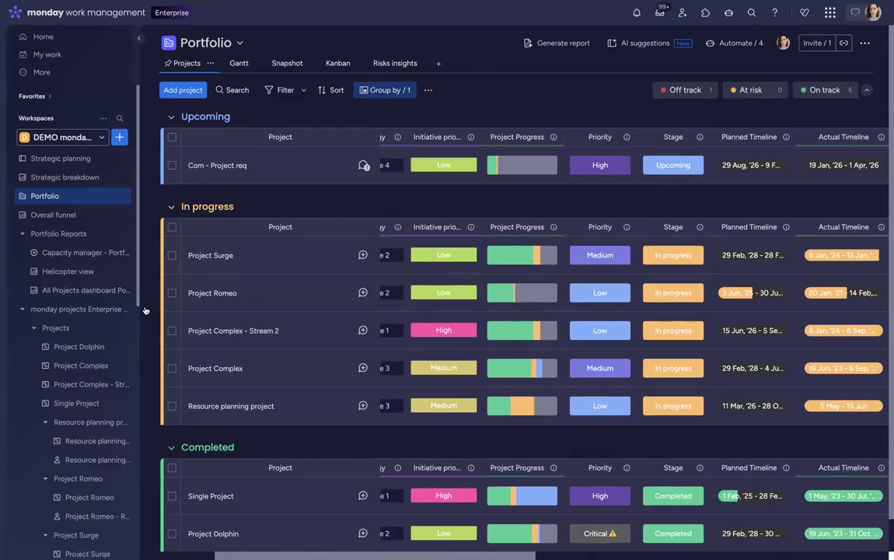
# - View the Project Complex - Stream 2 board's activities, and return to the Strategic planning board
pyautogui.click(84, 389)
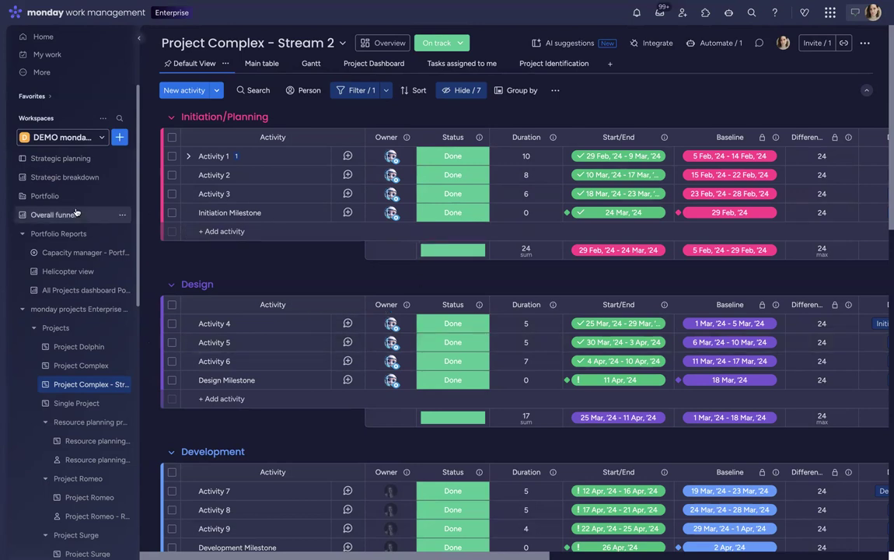
pyautogui.click(67, 156)
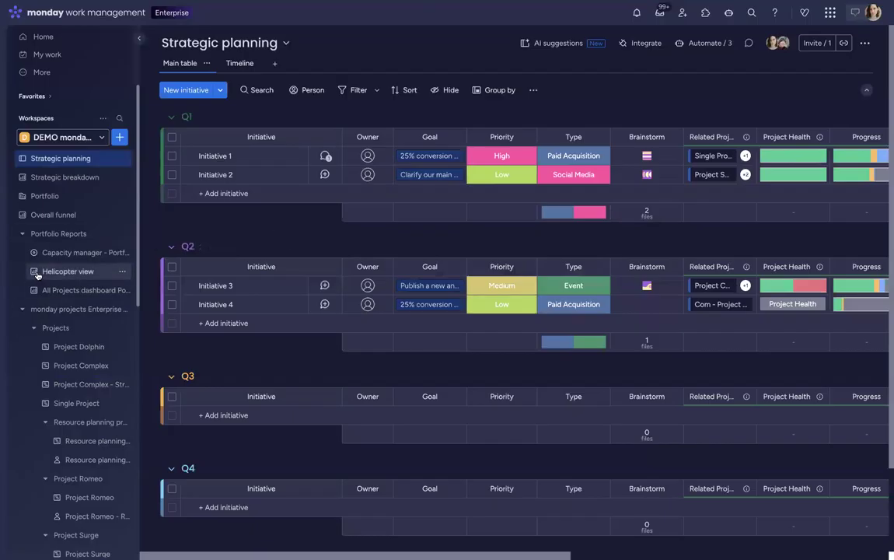
# - View the Project Dolphin board, the Strategic breakdown dashboard and the Portfolio board in turn
pyautogui.click(72, 347)
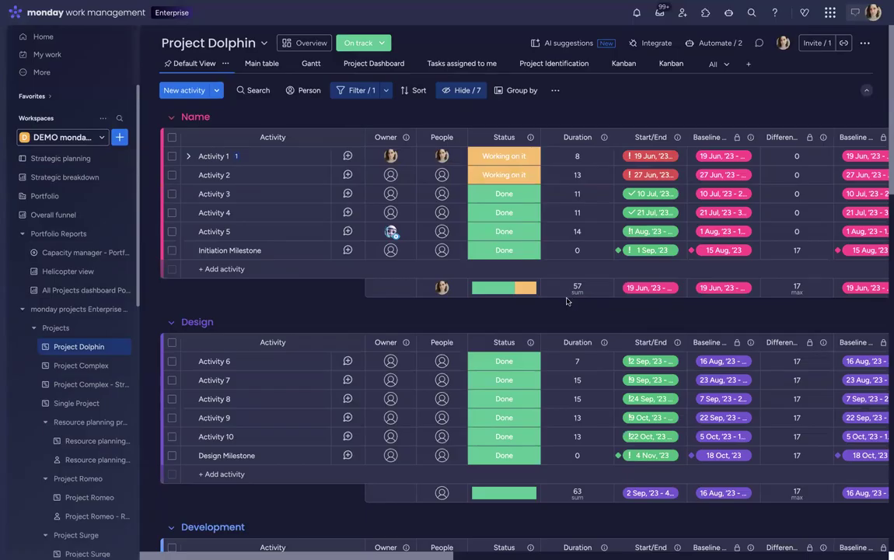
pyautogui.click(70, 177)
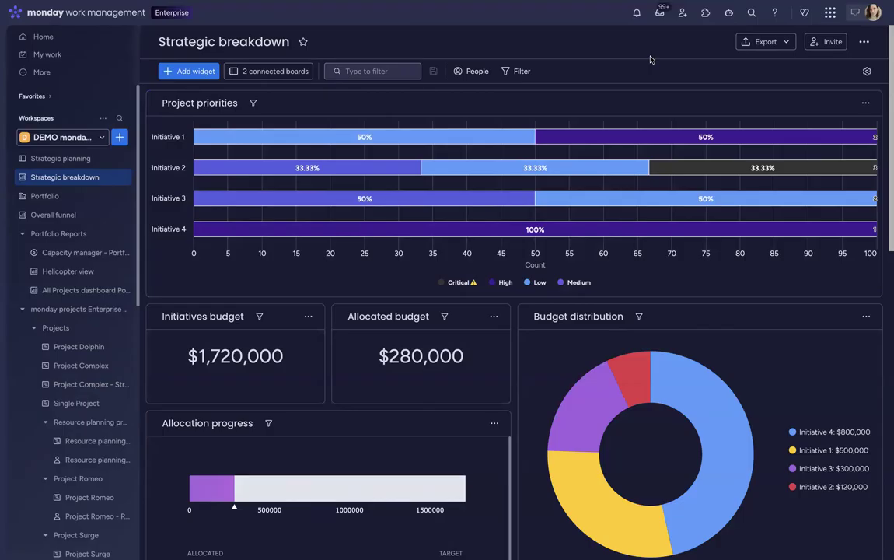
pyautogui.click(45, 196)
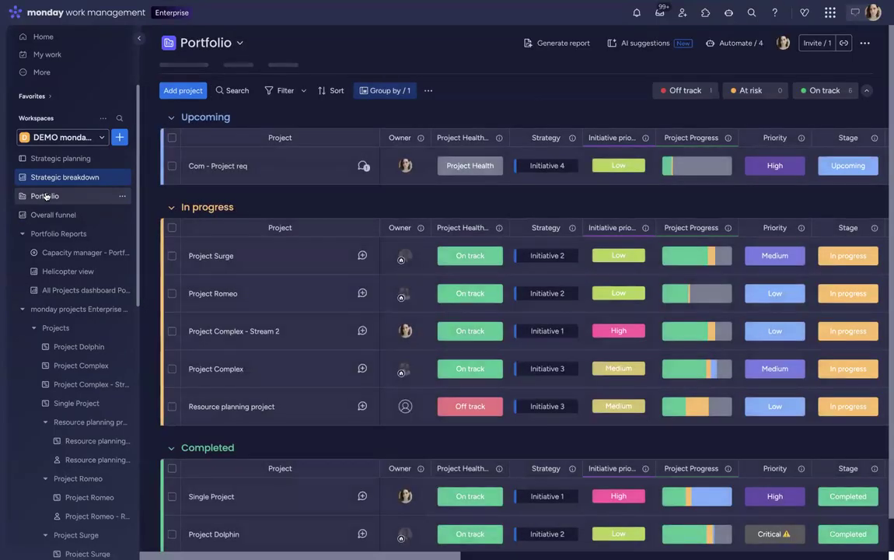
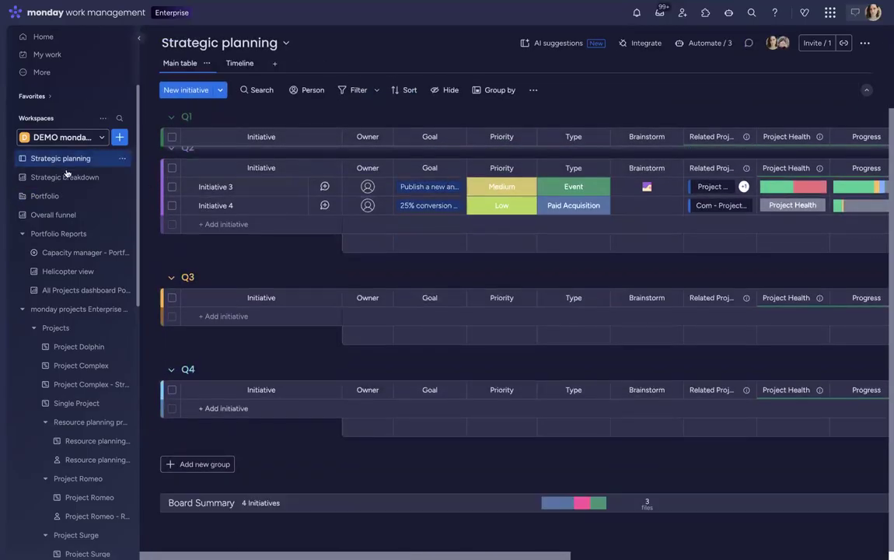
# - Open the Strategic breakdown dashboard and review the projects in its High priority initiatives widget
pyautogui.click(66, 176)
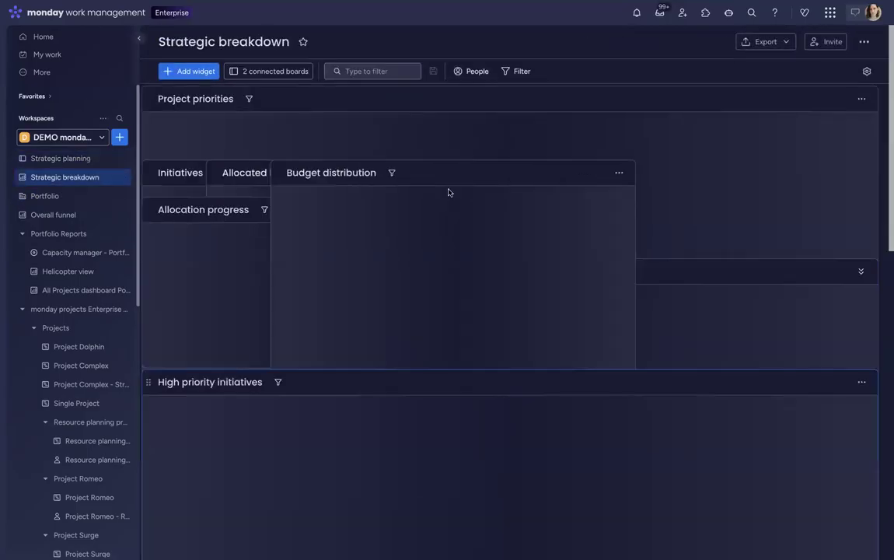
pyautogui.scroll(-8, 447, 191)
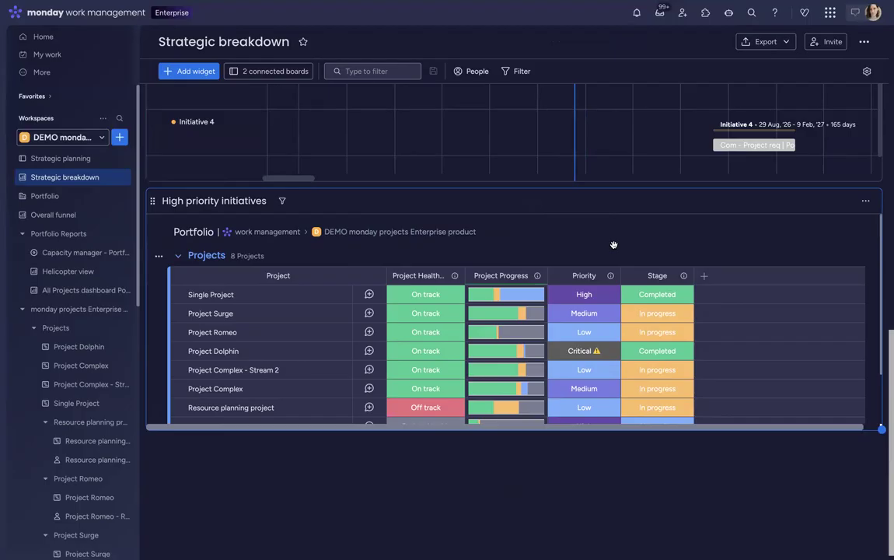
pyautogui.scroll(-2, 513, 261)
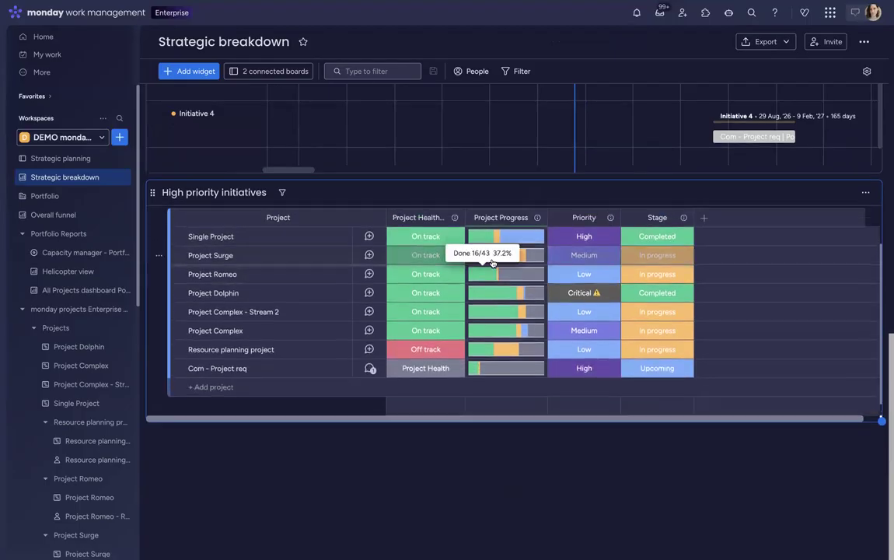
pyautogui.scroll(2, 492, 263)
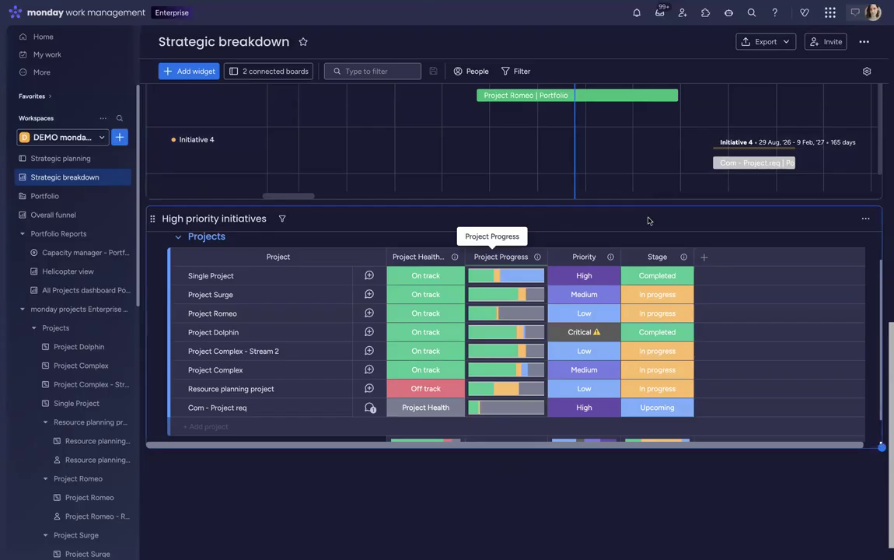
# - Review the dashboard's initiative Timeline around 2025 and 2026, the budget widgets and the Project priorities chart
pyautogui.scroll(3, 648, 221)
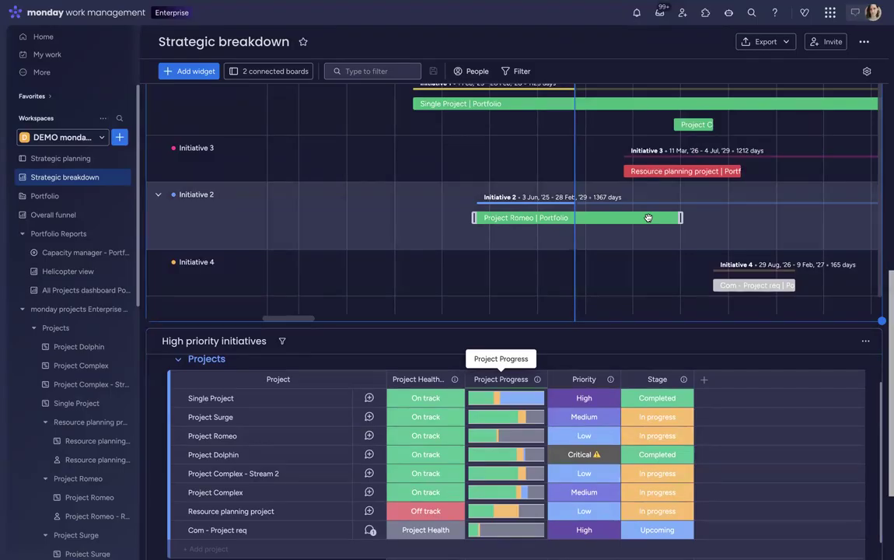
pyautogui.scroll(4, 605, 339)
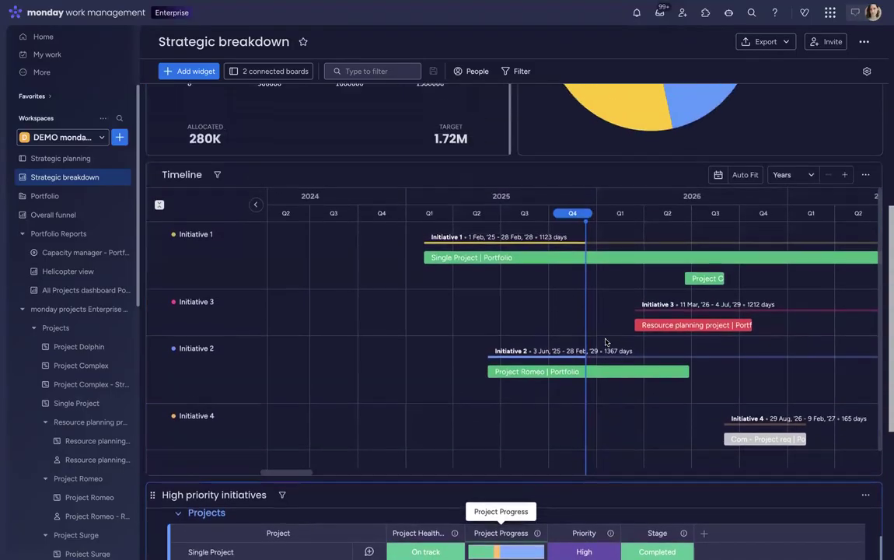
pyautogui.hscroll(-1, 605, 338)
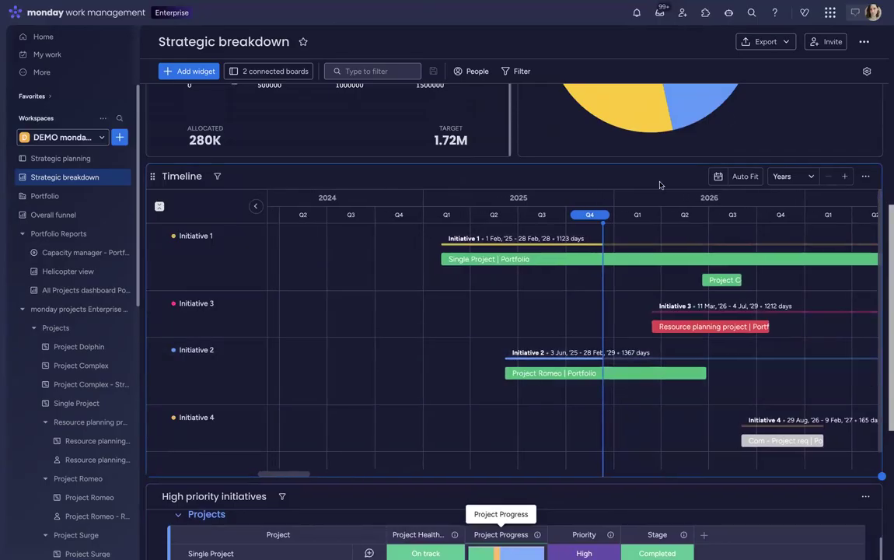
pyautogui.scroll(7, 659, 184)
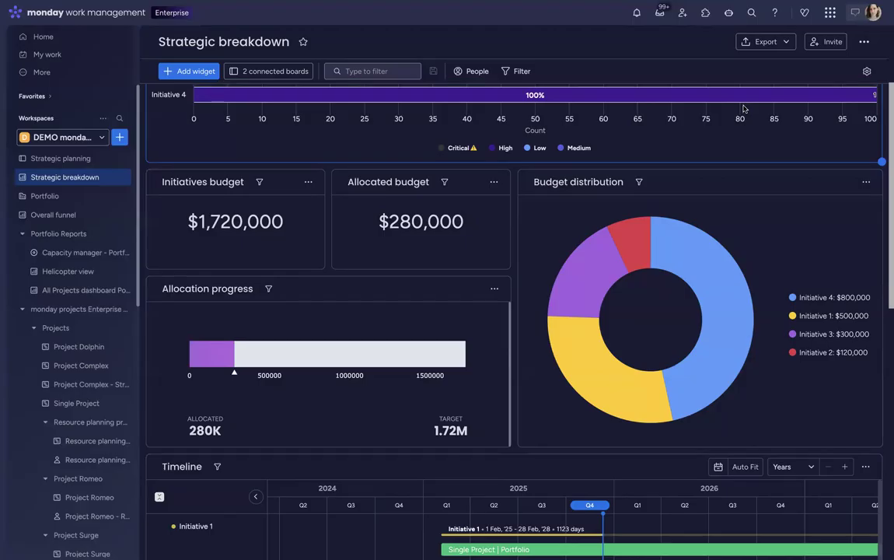
pyautogui.scroll(2, 743, 108)
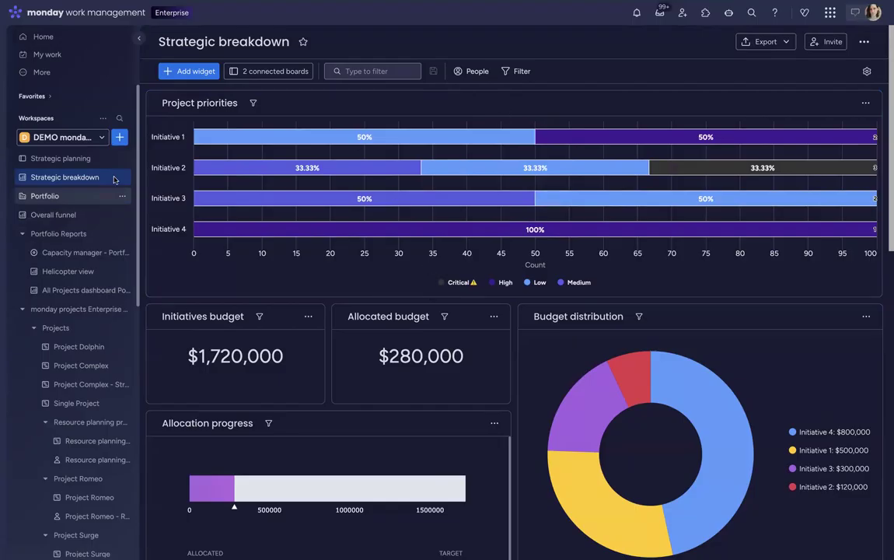
# - Open the Portfolio board and review its project columns from Project Health through Actual Timeline
pyautogui.click(47, 196)
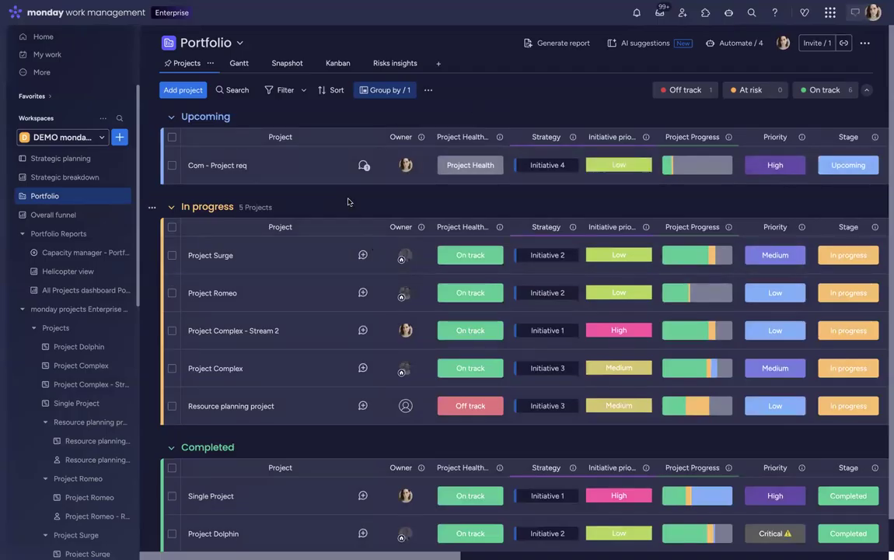
pyautogui.hscroll(2, 348, 202)
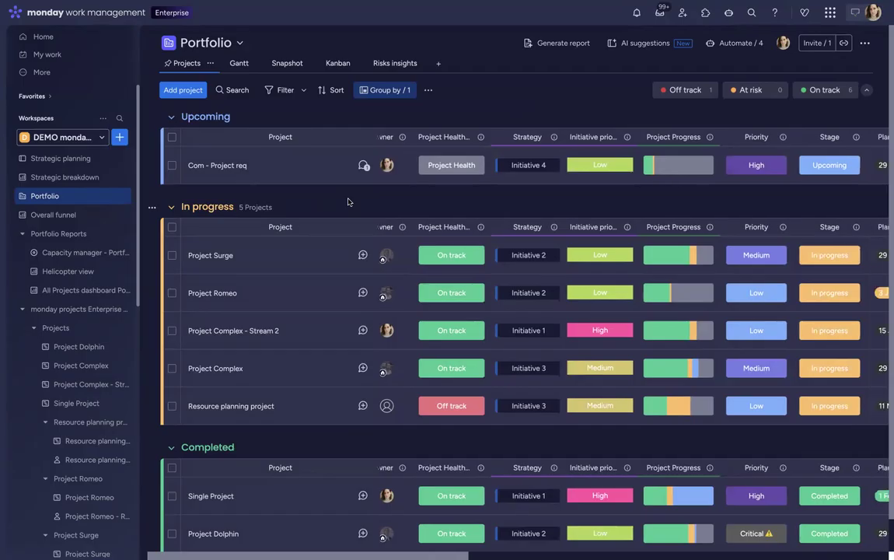
pyautogui.moveTo(621, 262)
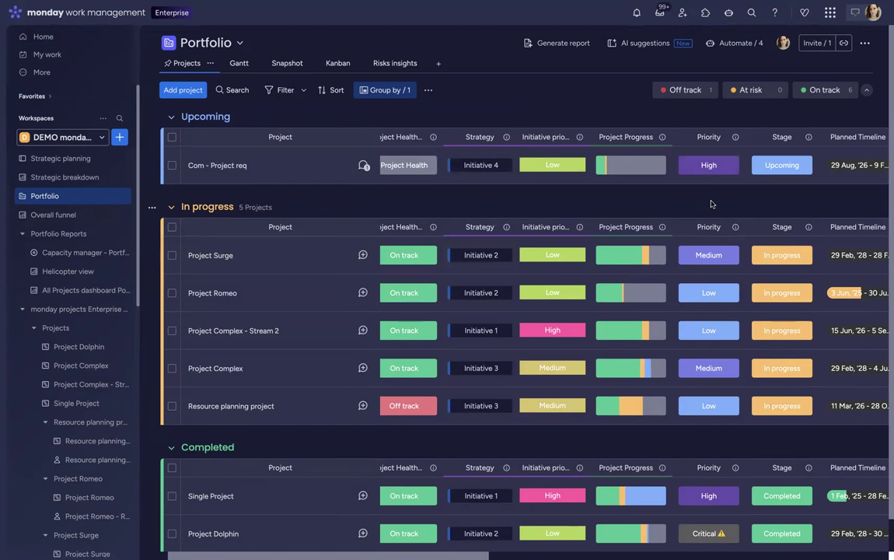
pyautogui.hscroll(2, 710, 204)
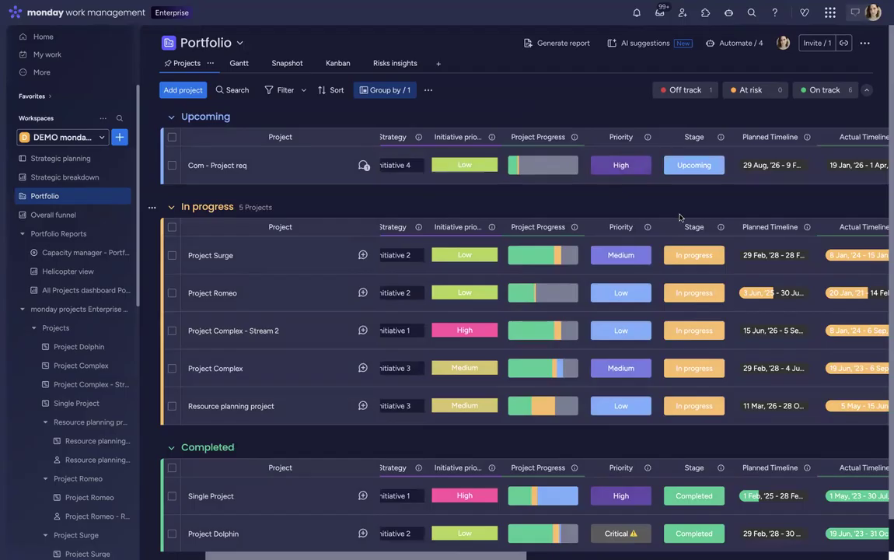
pyautogui.hscroll(1, 678, 217)
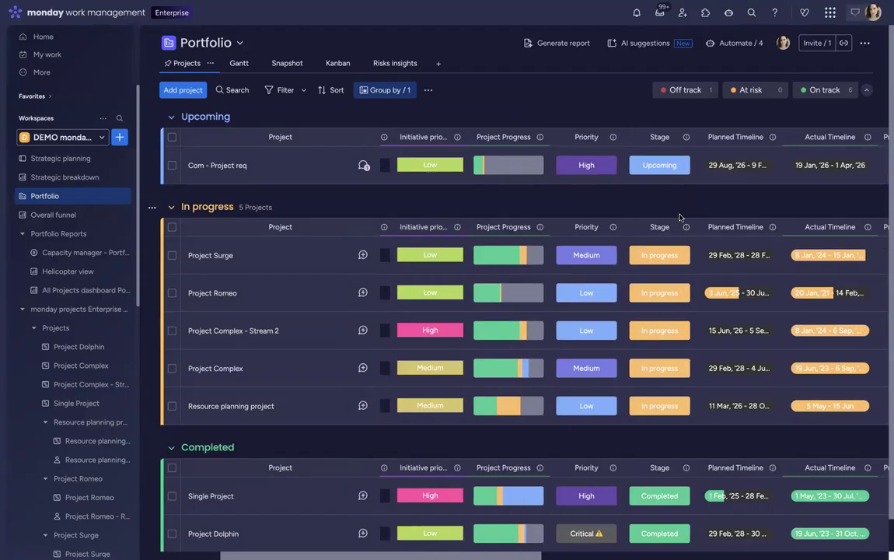
pyautogui.hscroll(-5, 679, 217)
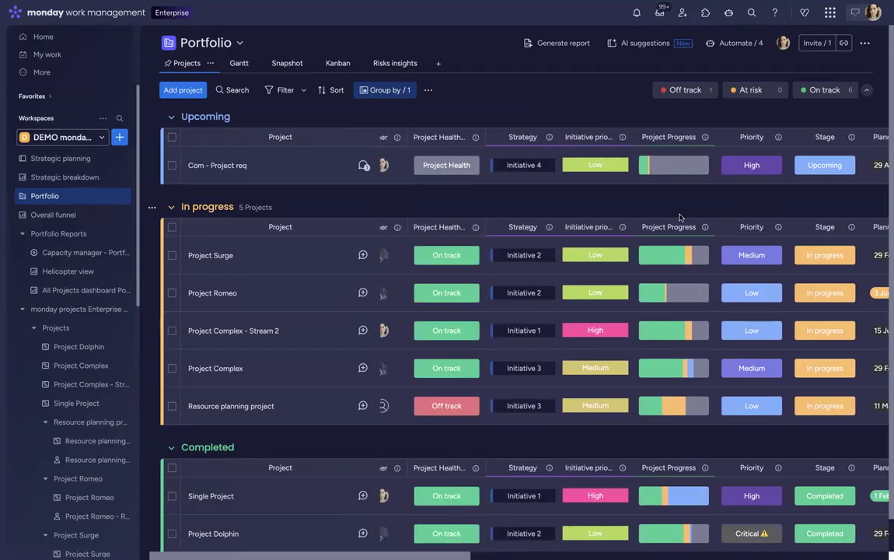
# - Open the Strategic planning board and review the initiatives' columns from Goal through Planned Timeline
pyautogui.click(65, 160)
pyautogui.hscroll(2, 720, 193)
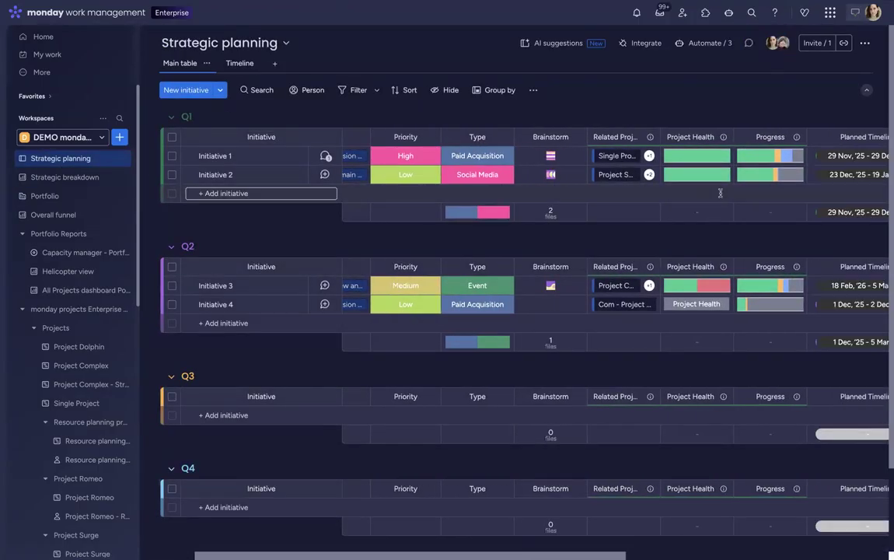
pyautogui.hscroll(2, 757, 106)
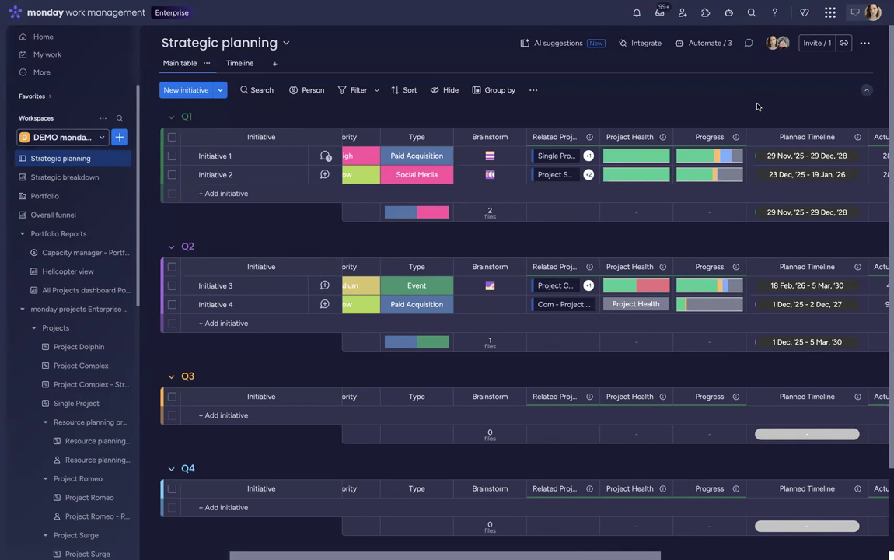
pyautogui.moveTo(643, 212)
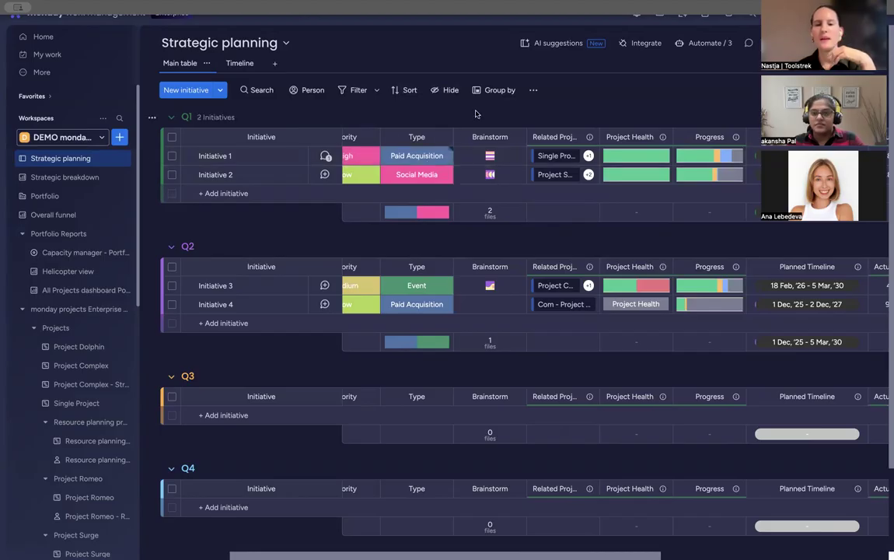
pyautogui.hscroll(-3, 473, 115)
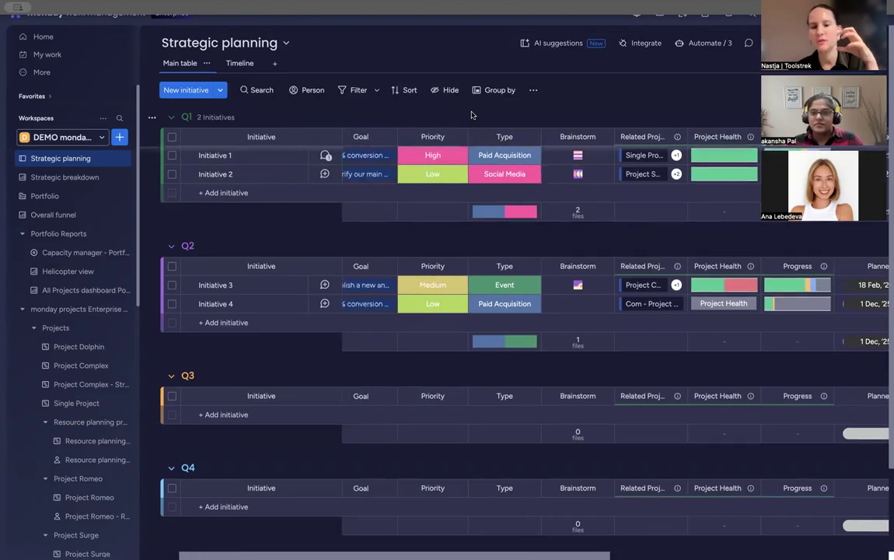